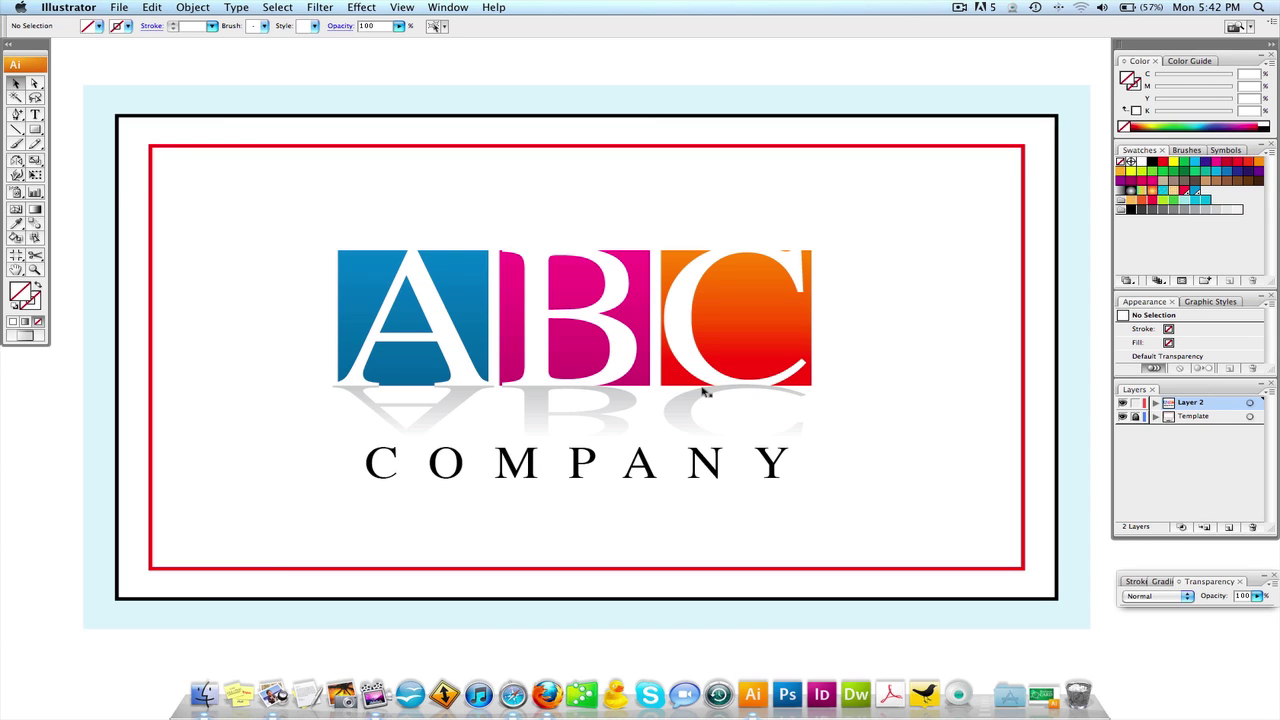
Draw a white, strokeless rectangle over the ABC COMPANY logo area, then zoom out to the whole template.
click(35, 129)
drag(299, 211, 979, 541)
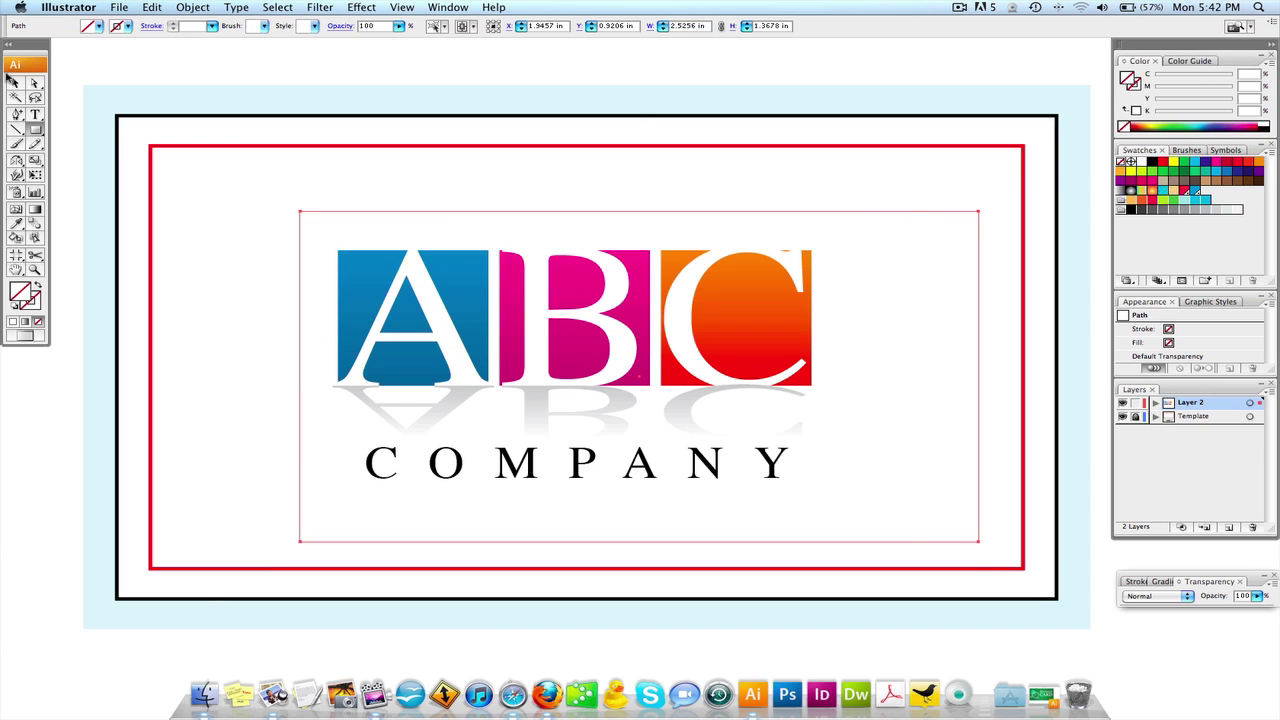
click(14, 307)
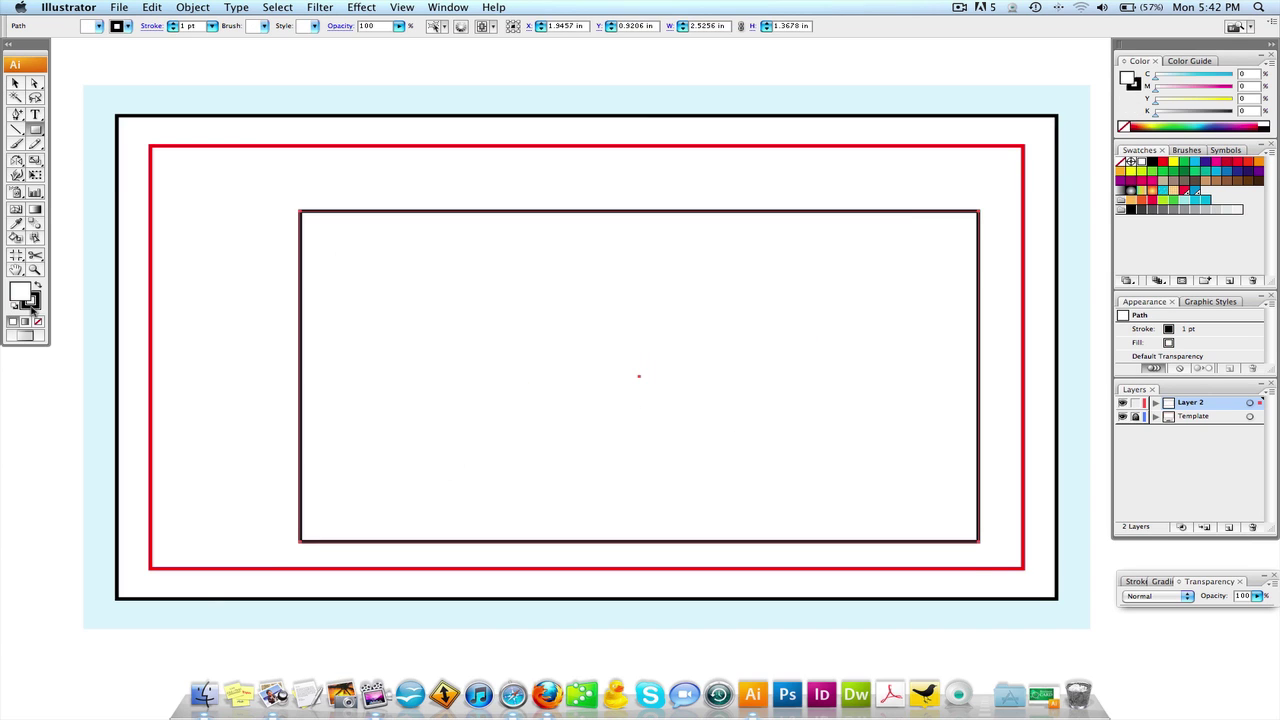
click(37, 321)
click(15, 83)
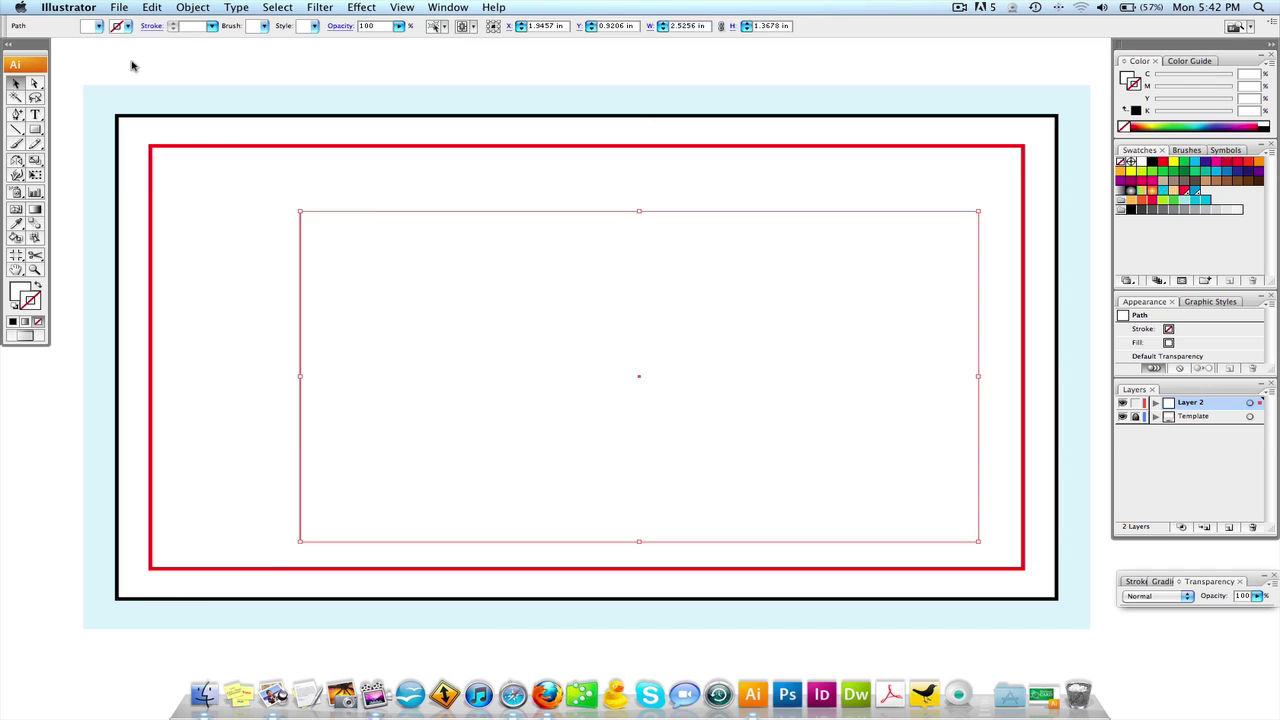
click(137, 64)
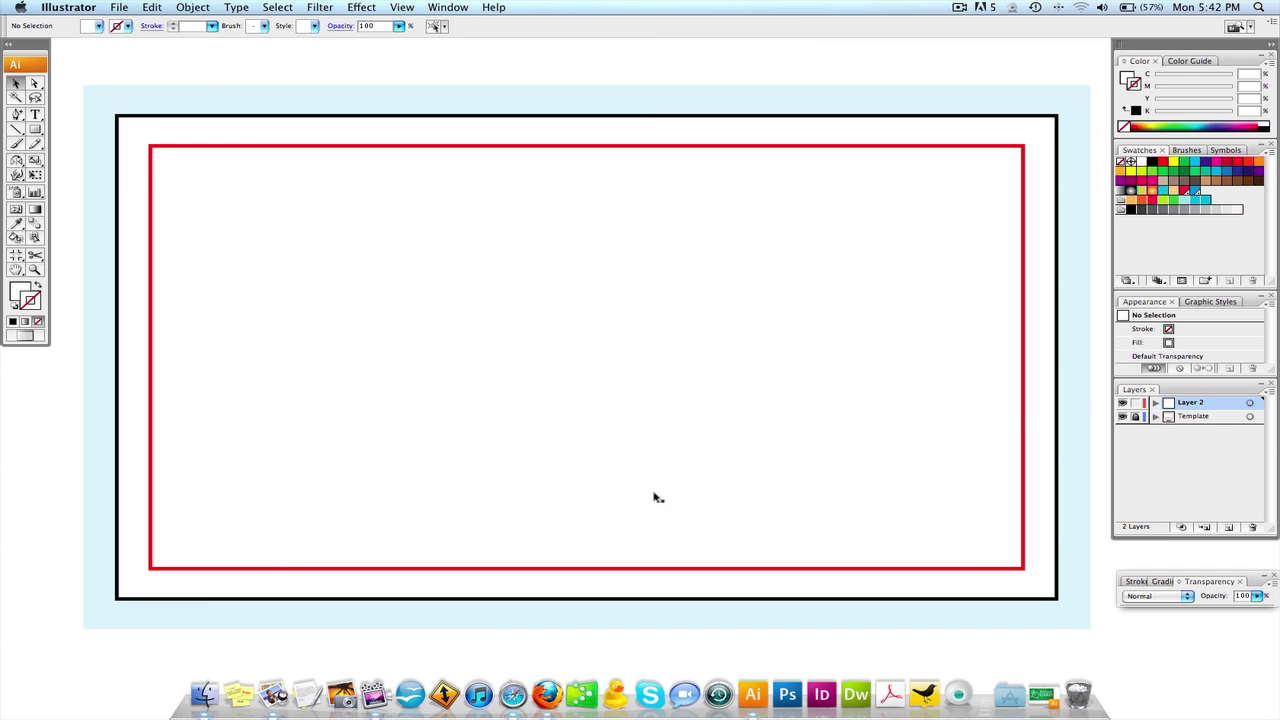
key(super+minus)
key(super+minus)
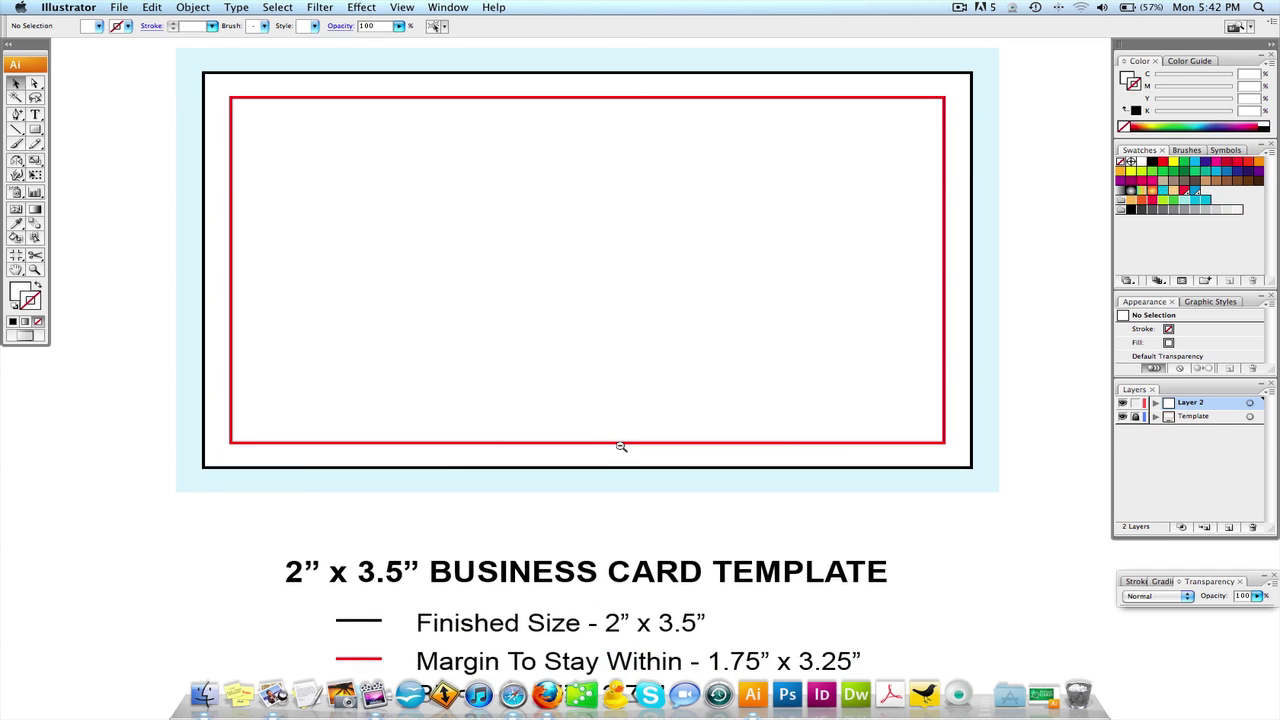
scroll(595, 482, right, 3)
scroll(595, 482, up, 2)
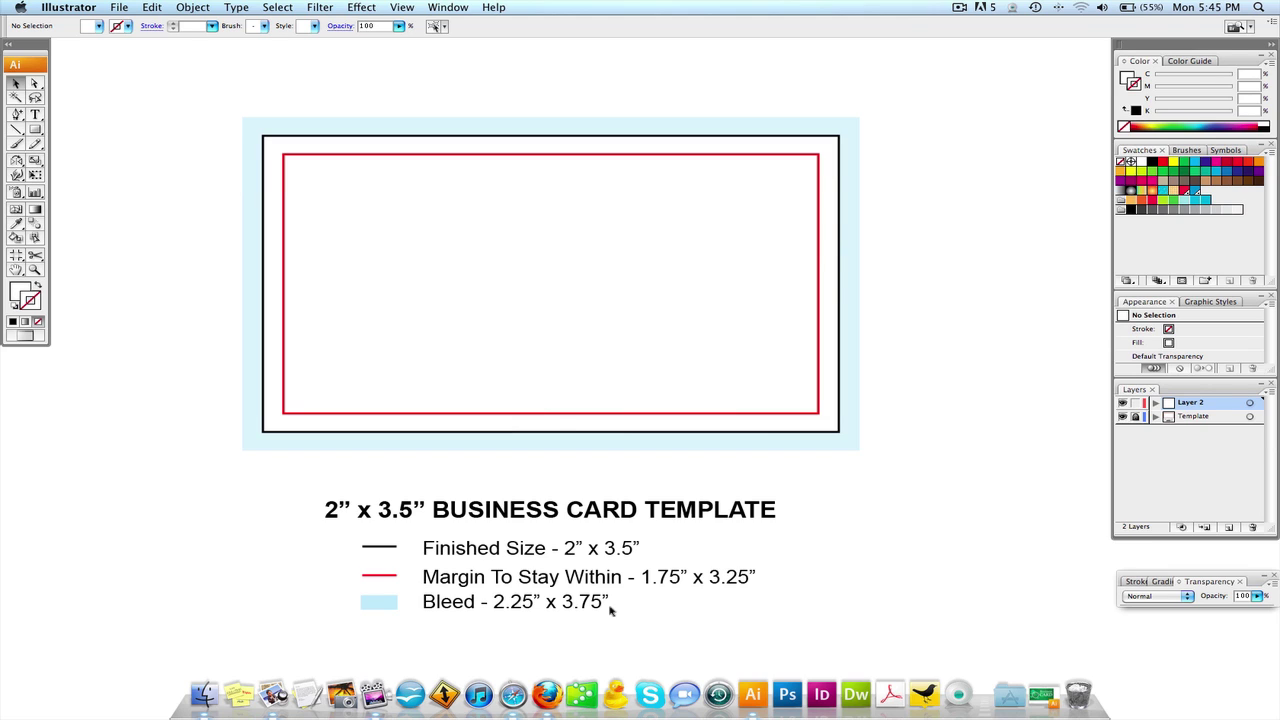
Undo the covering rectangle to bring the ABC COMPANY logo back, and recentre the card.
key(ctrl+v)
key(ctrl+shift+a)
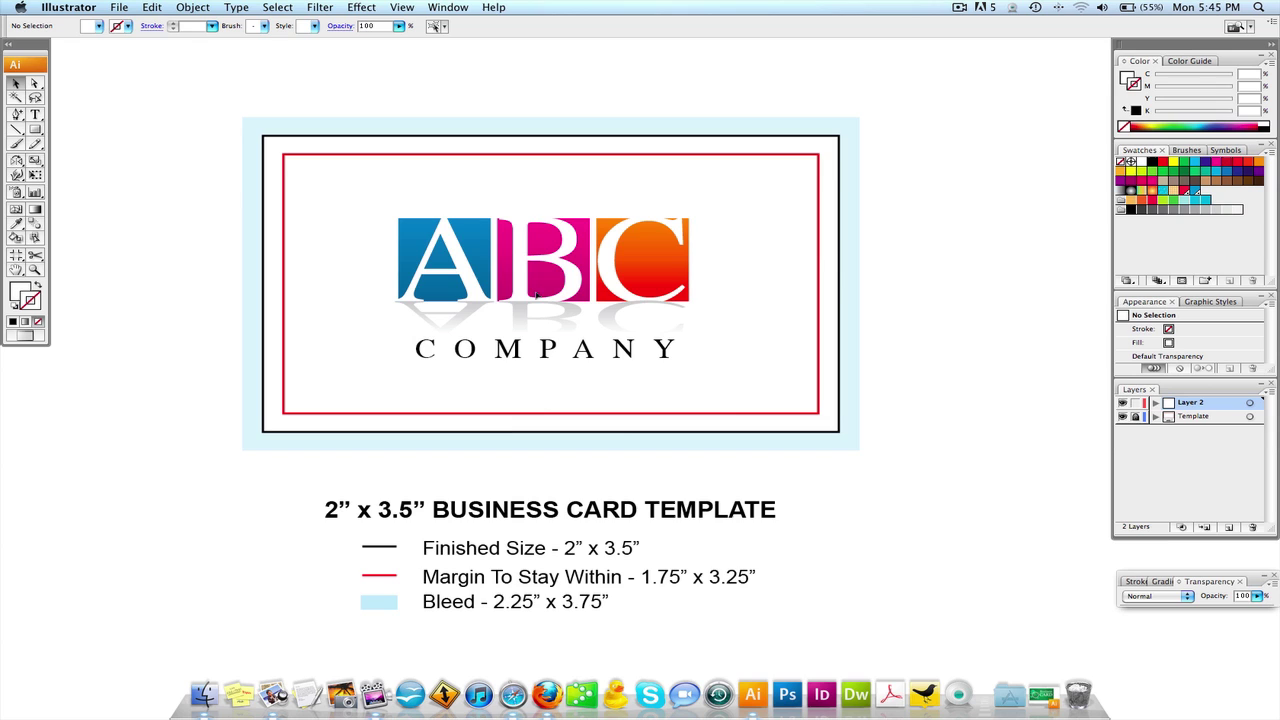
drag(536, 294, 522, 343)
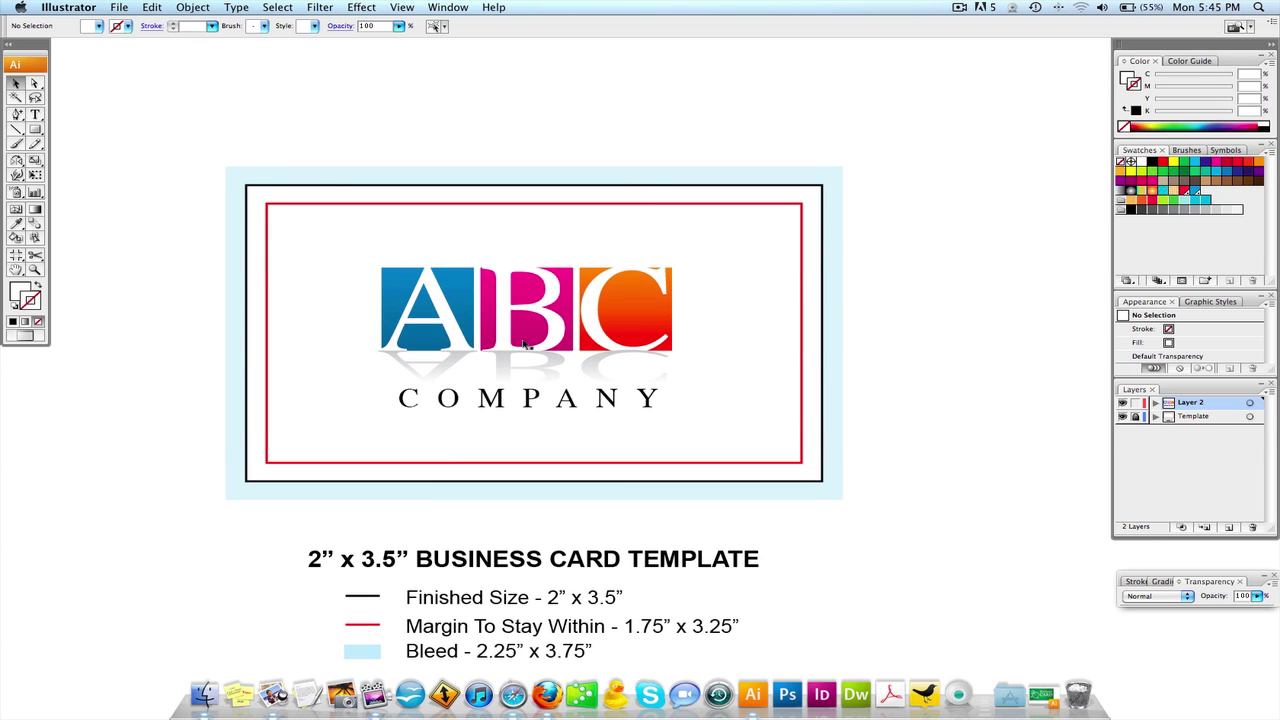
drag(657, 132, 658, 154)
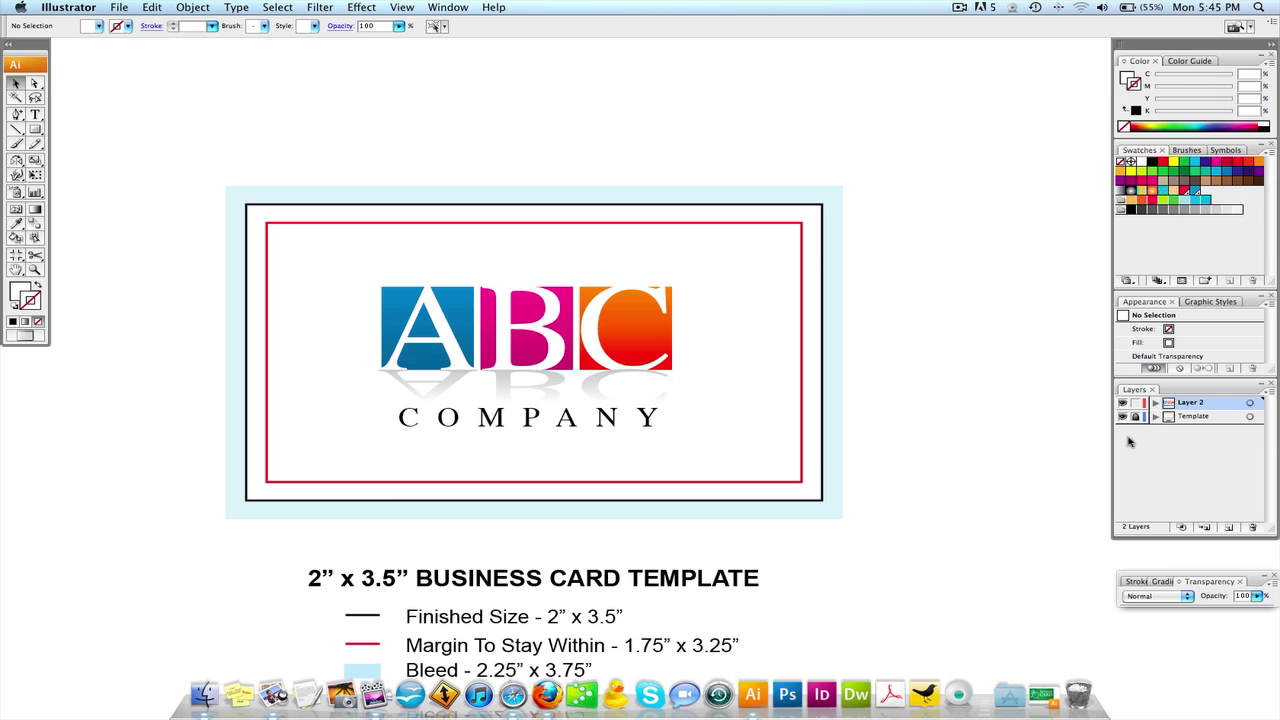
Check the Template and logo layers by toggling their visibility and selecting the logo.
click(1184, 420)
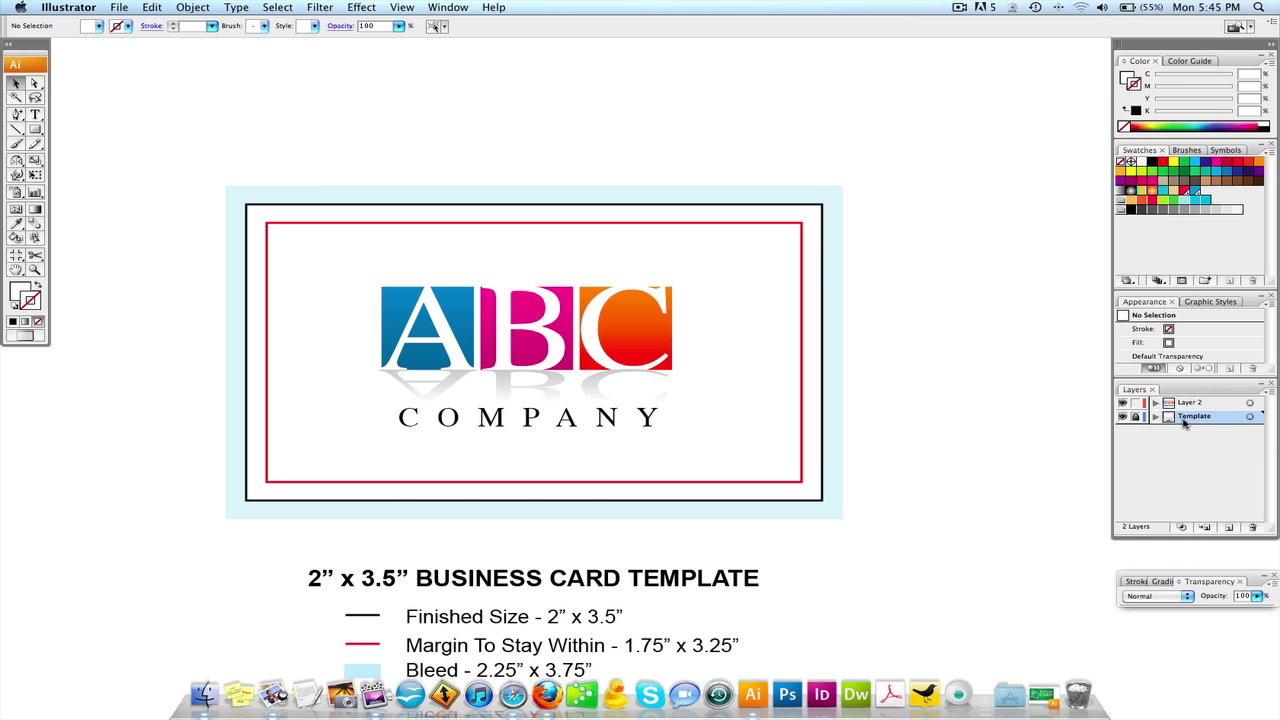
click(1122, 416)
click(1122, 416)
click(1122, 402)
click(1122, 402)
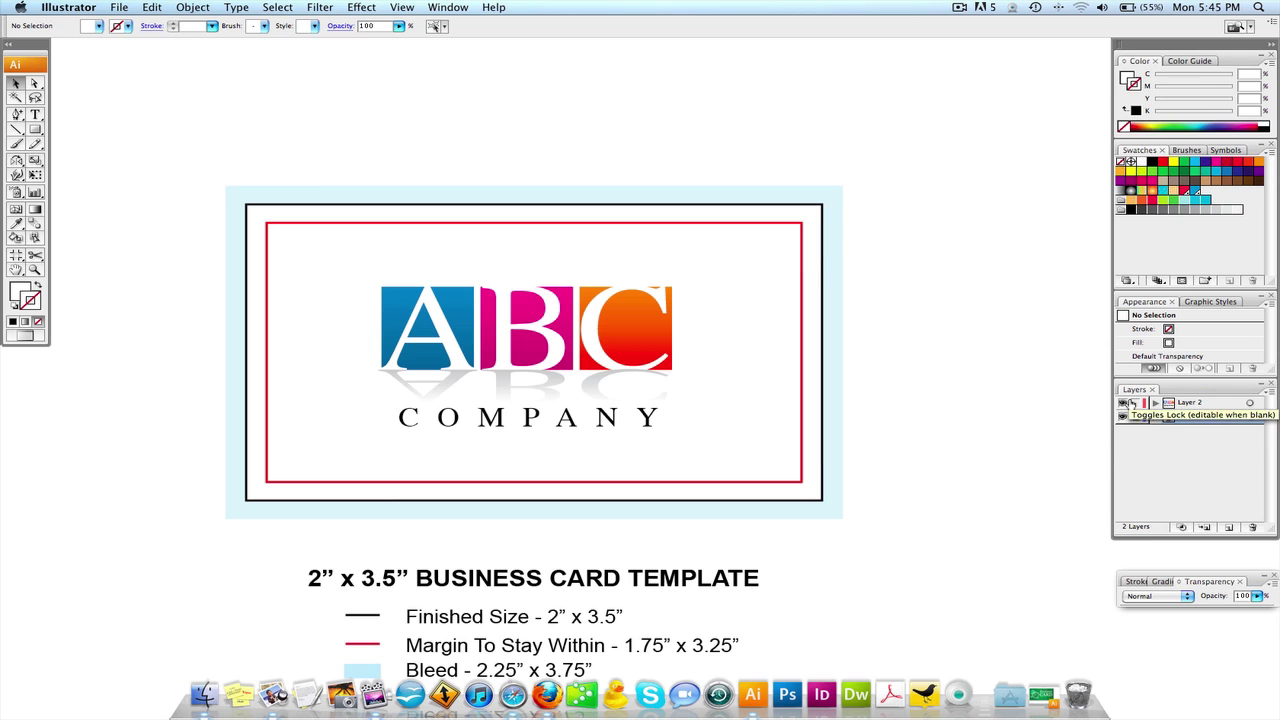
drag(376, 245, 689, 428)
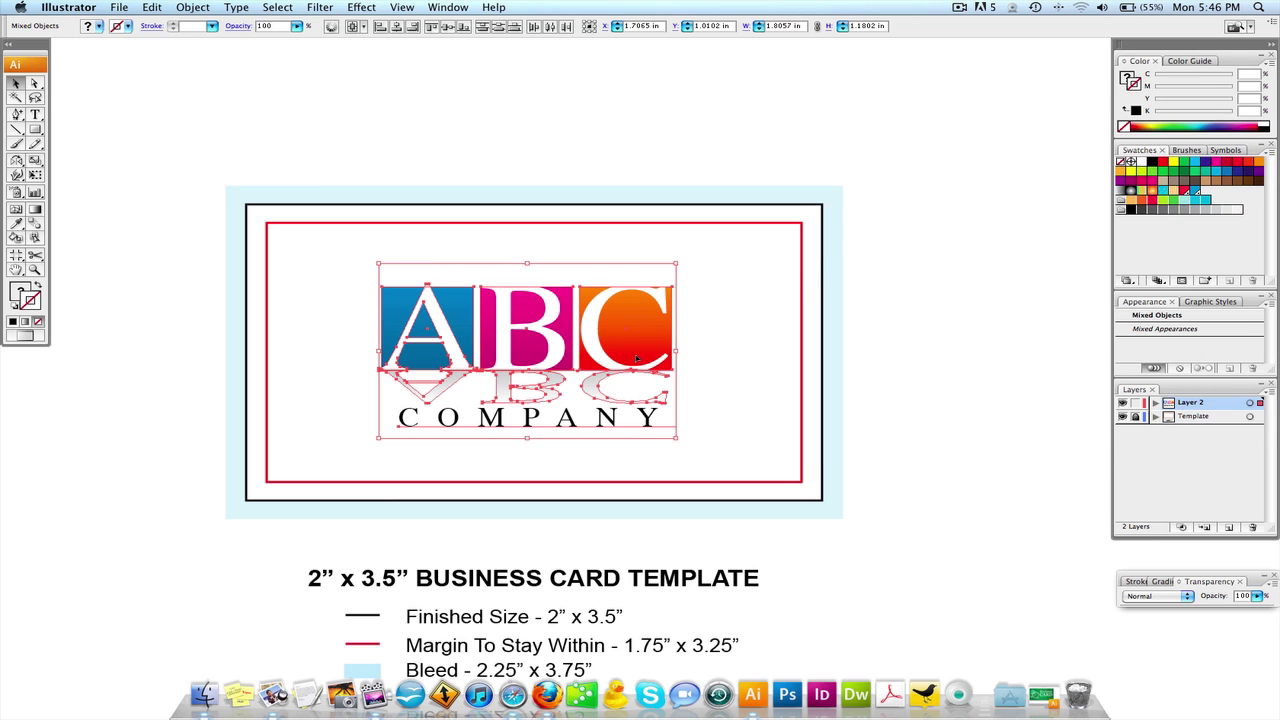
click(477, 181)
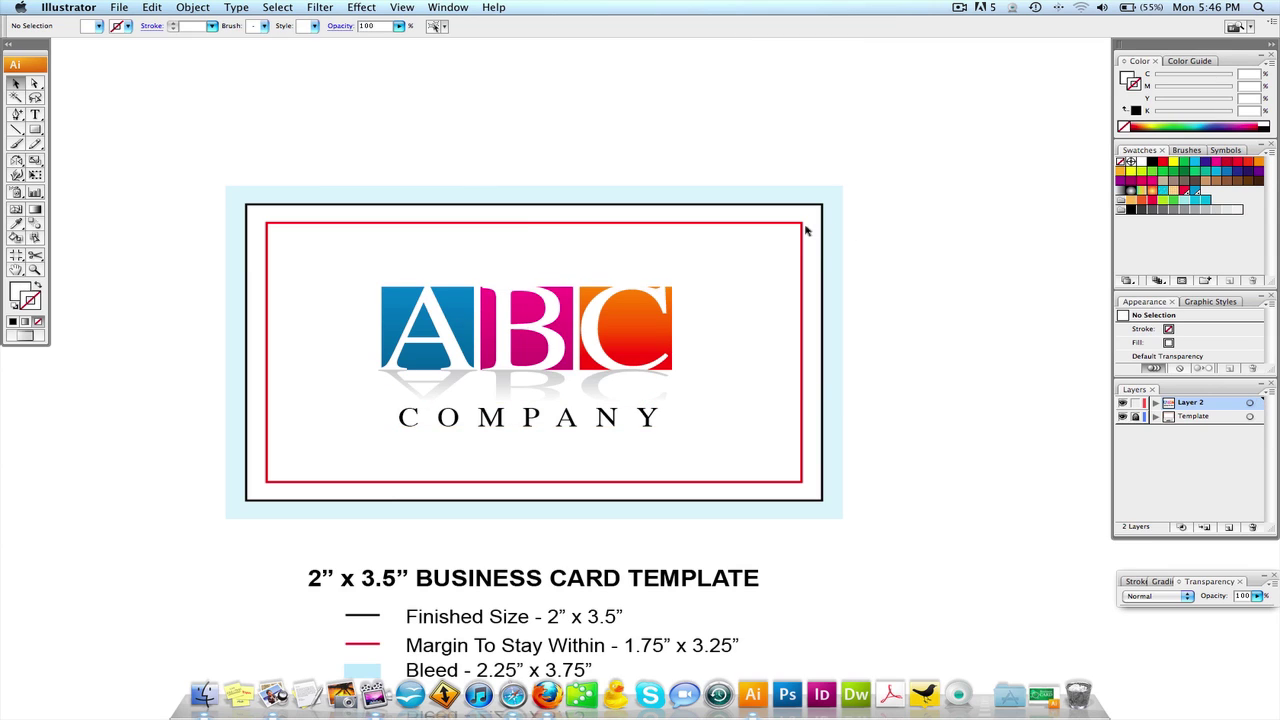
Unlock the Template layer and fade the red margin outline to 10% opacity.
click(1136, 416)
click(730, 223)
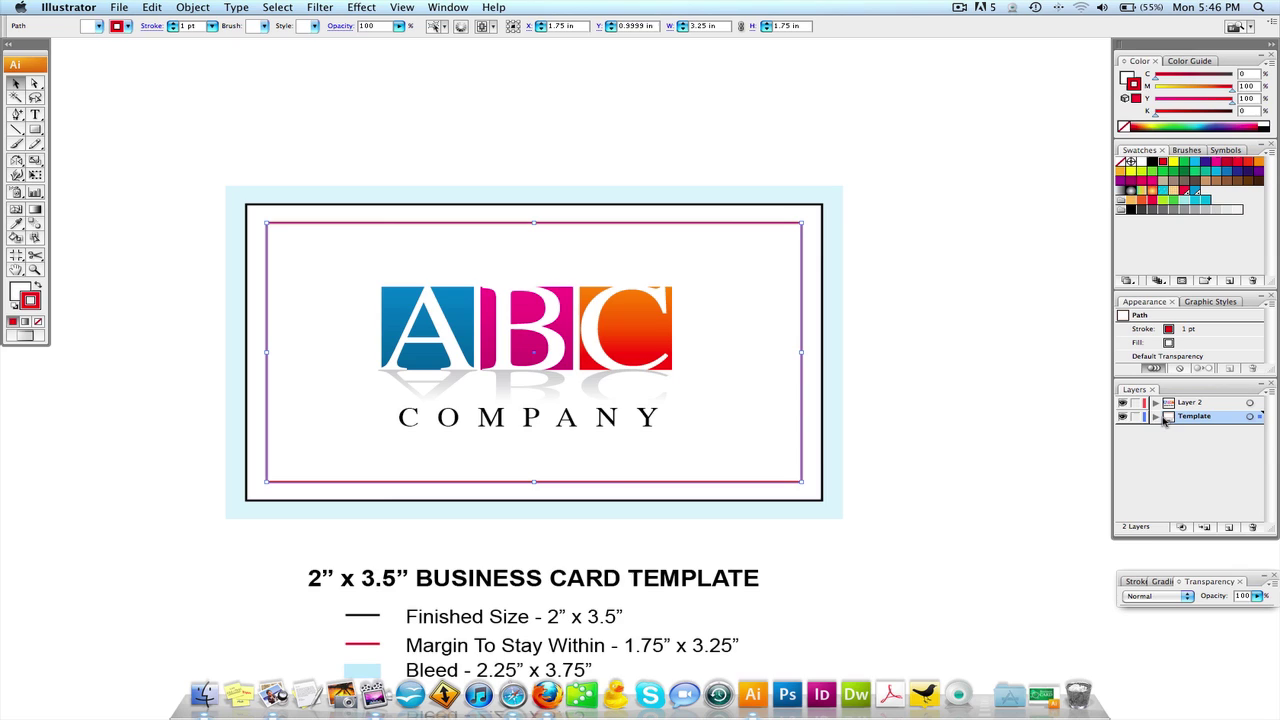
drag(1259, 598, 1185, 612)
click(955, 432)
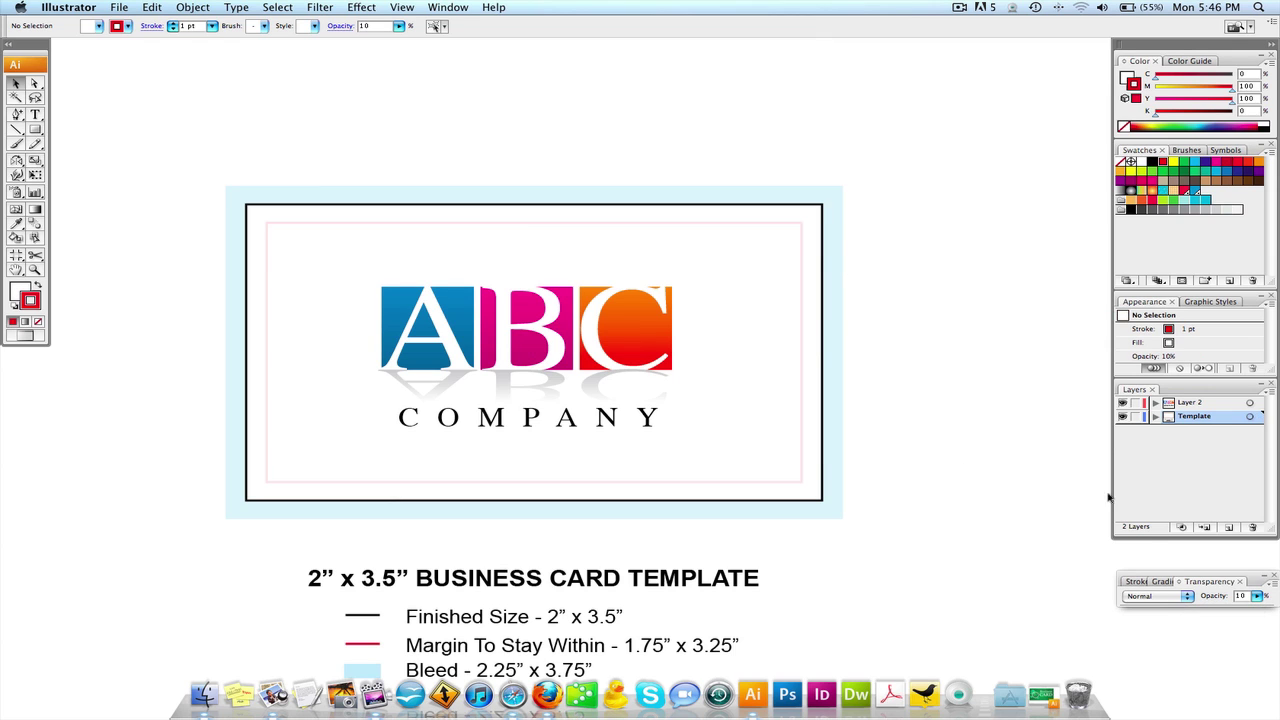
Lock the Template layer again and fit the whole card in view.
click(1135, 416)
click(609, 411)
click(608, 402)
drag(544, 243, 571, 348)
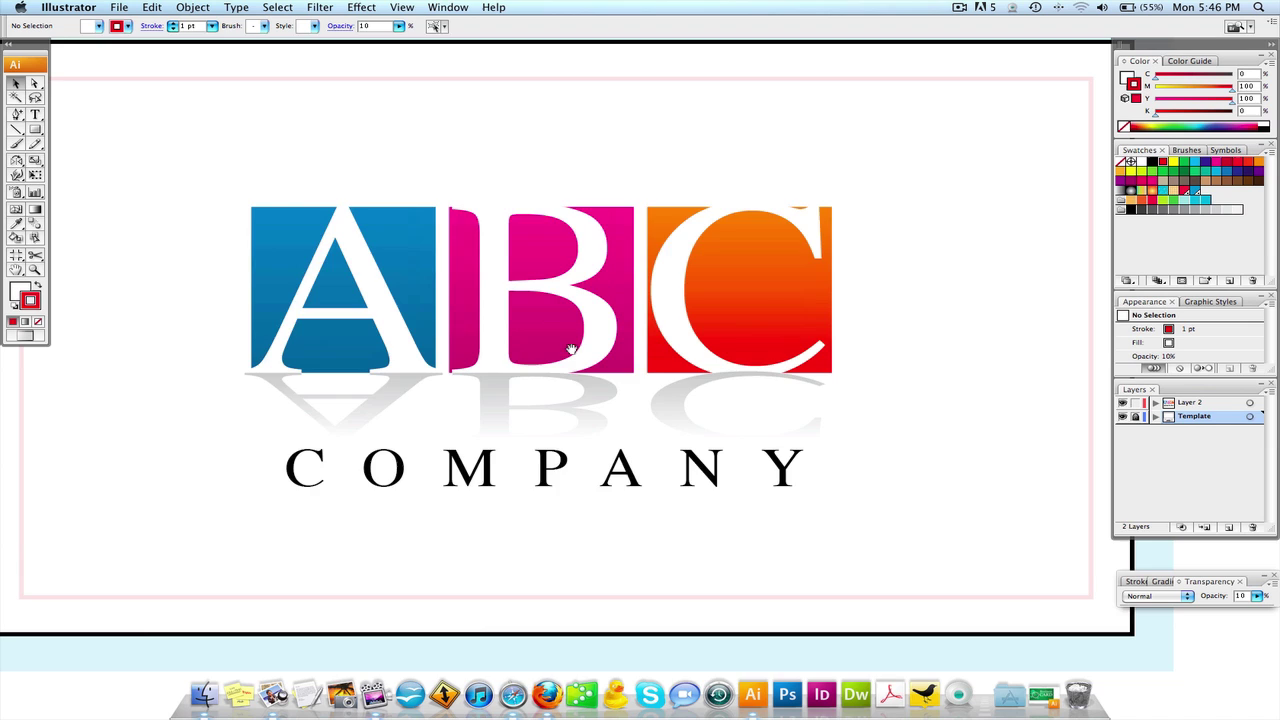
key(super+0)
Scale the ABC COMPANY logo down to about 1.33 in wide and move it higher on the card.
drag(378, 264, 903, 541)
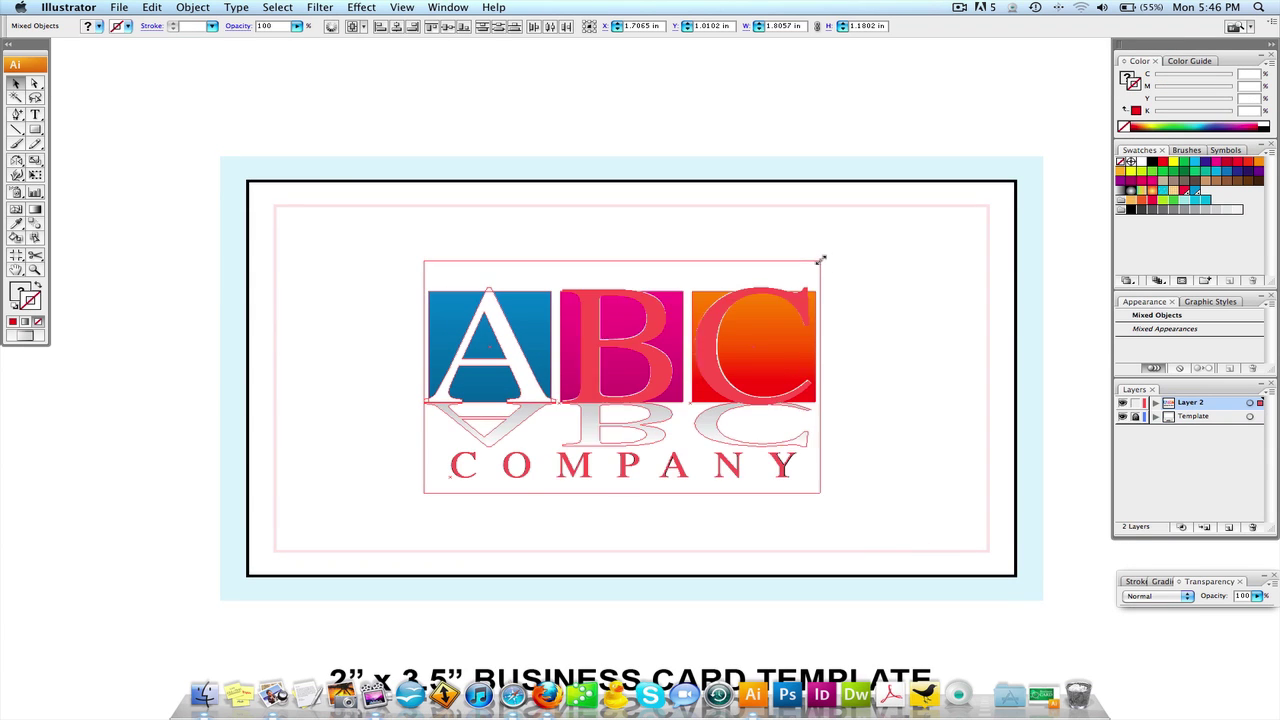
drag(820, 259, 797, 269)
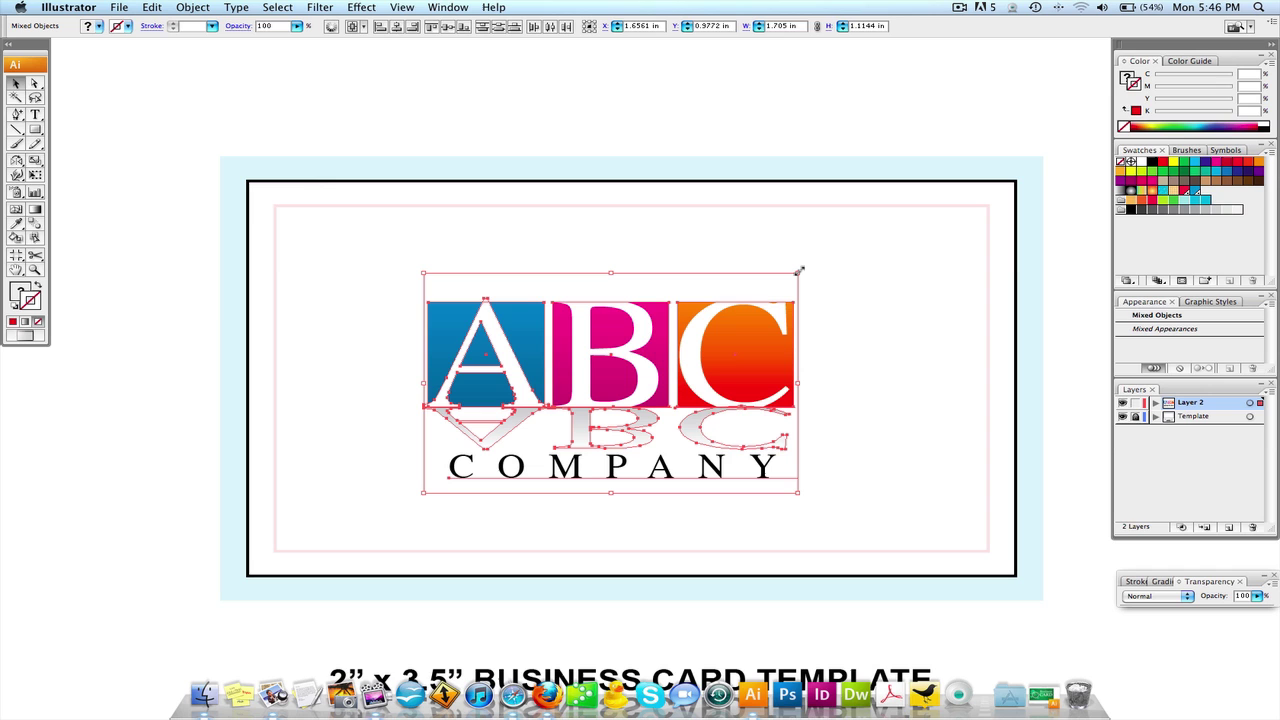
drag(799, 270, 812, 265)
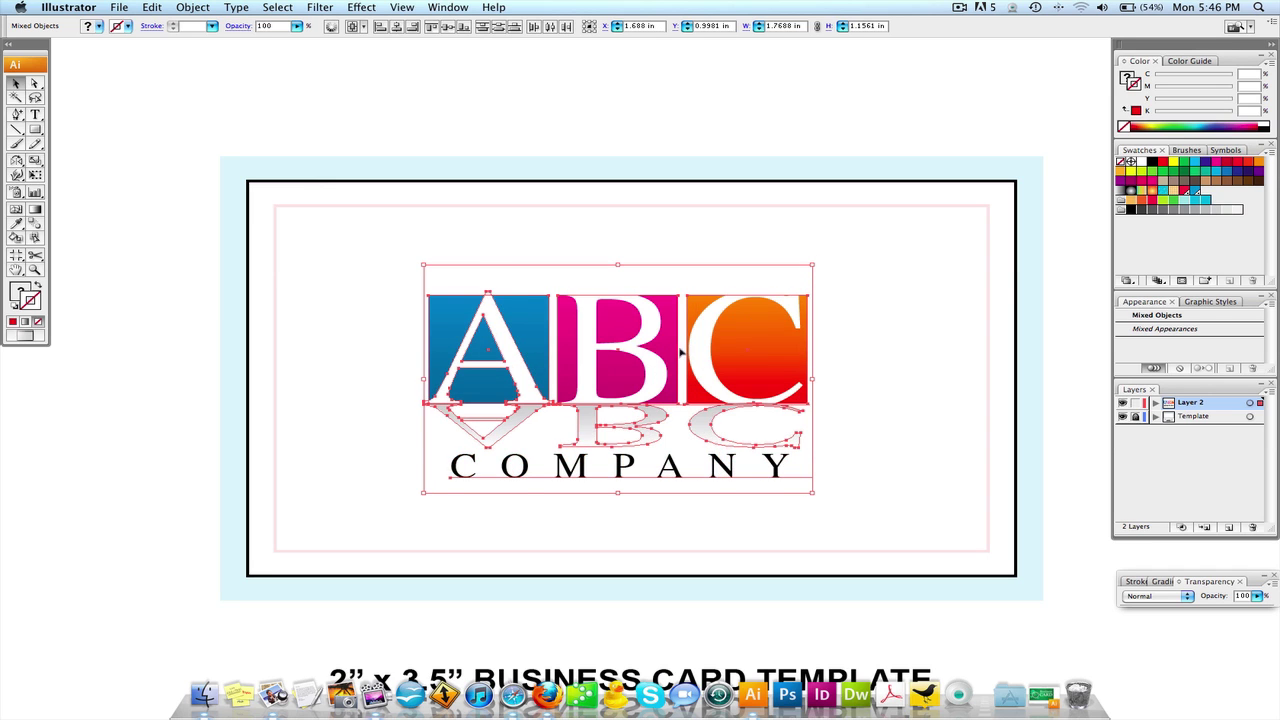
drag(753, 322, 760, 311)
click(640, 172)
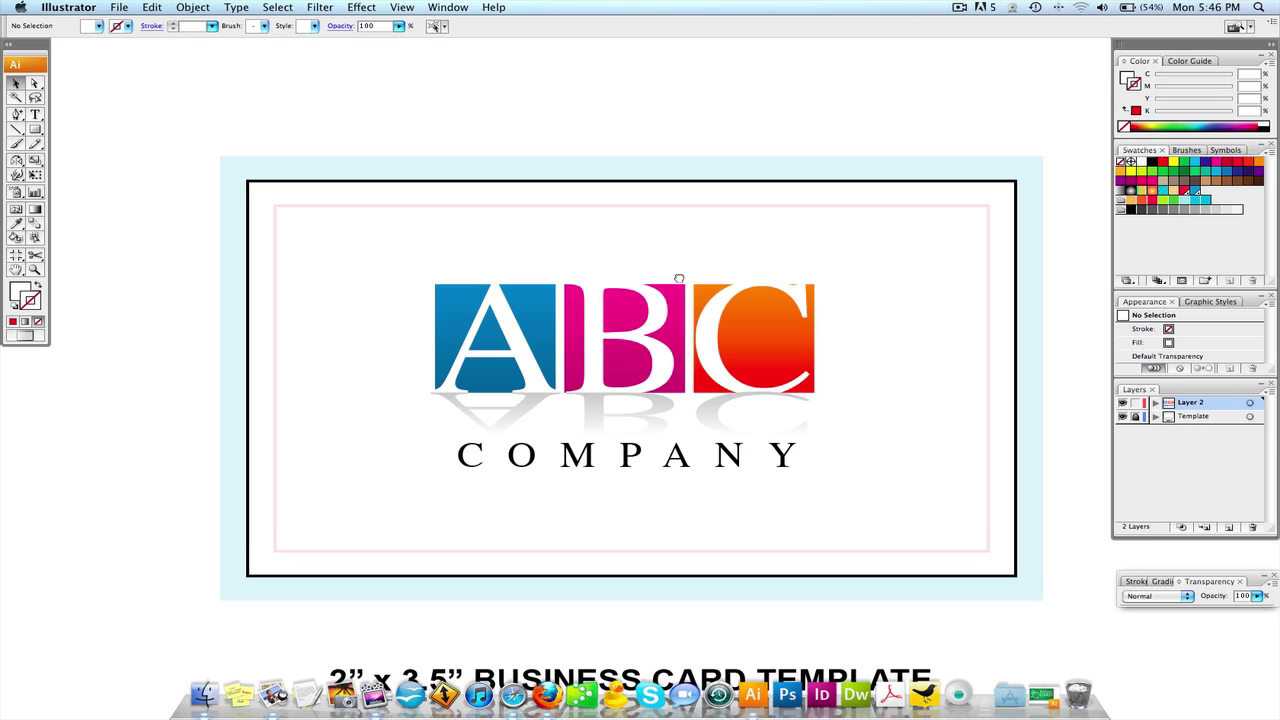
scroll(680, 285, down, 1)
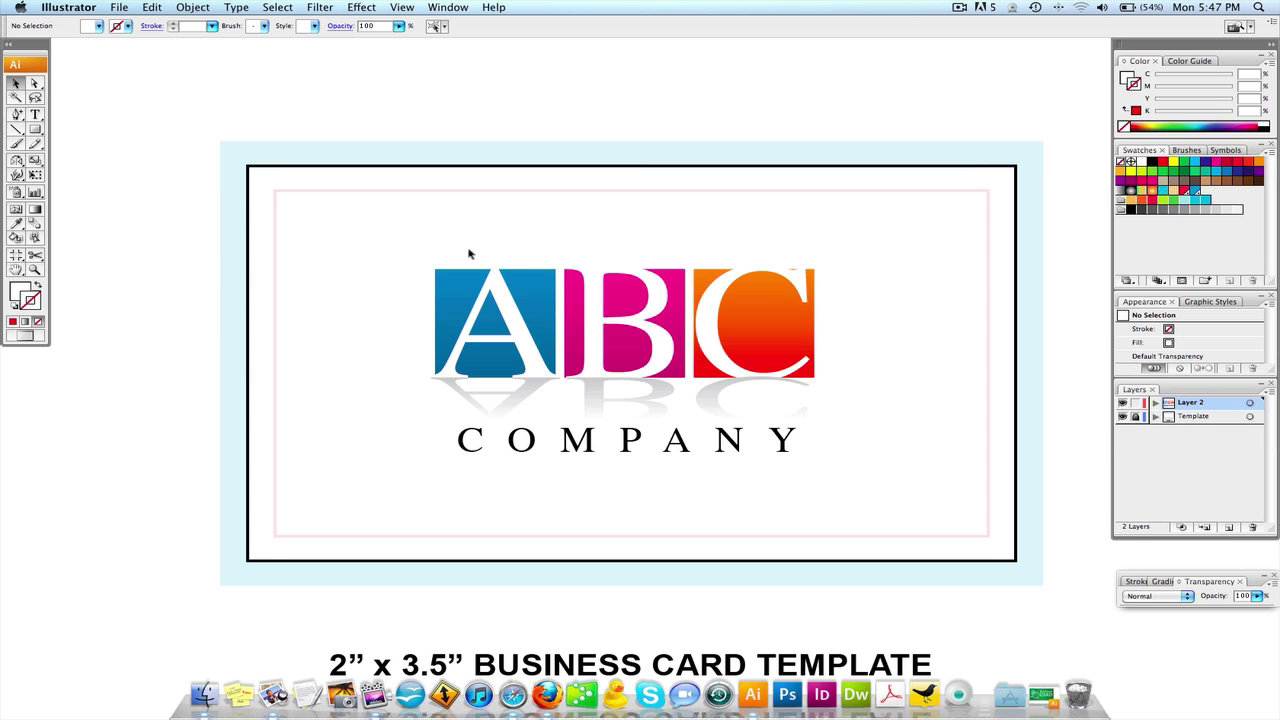
drag(400, 244, 823, 465)
drag(775, 310, 778, 278)
click(649, 117)
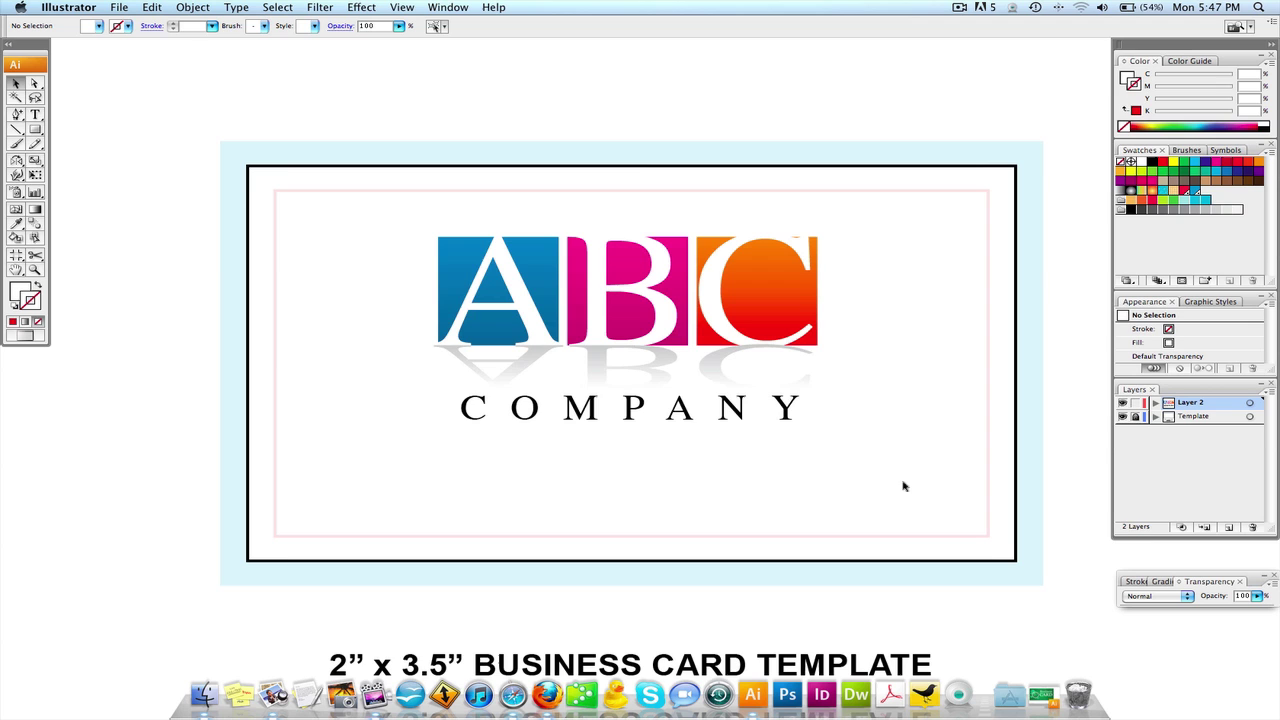
Move the whole logo into the card's upper-left corner and group it with Cmd+G.
click(806, 386)
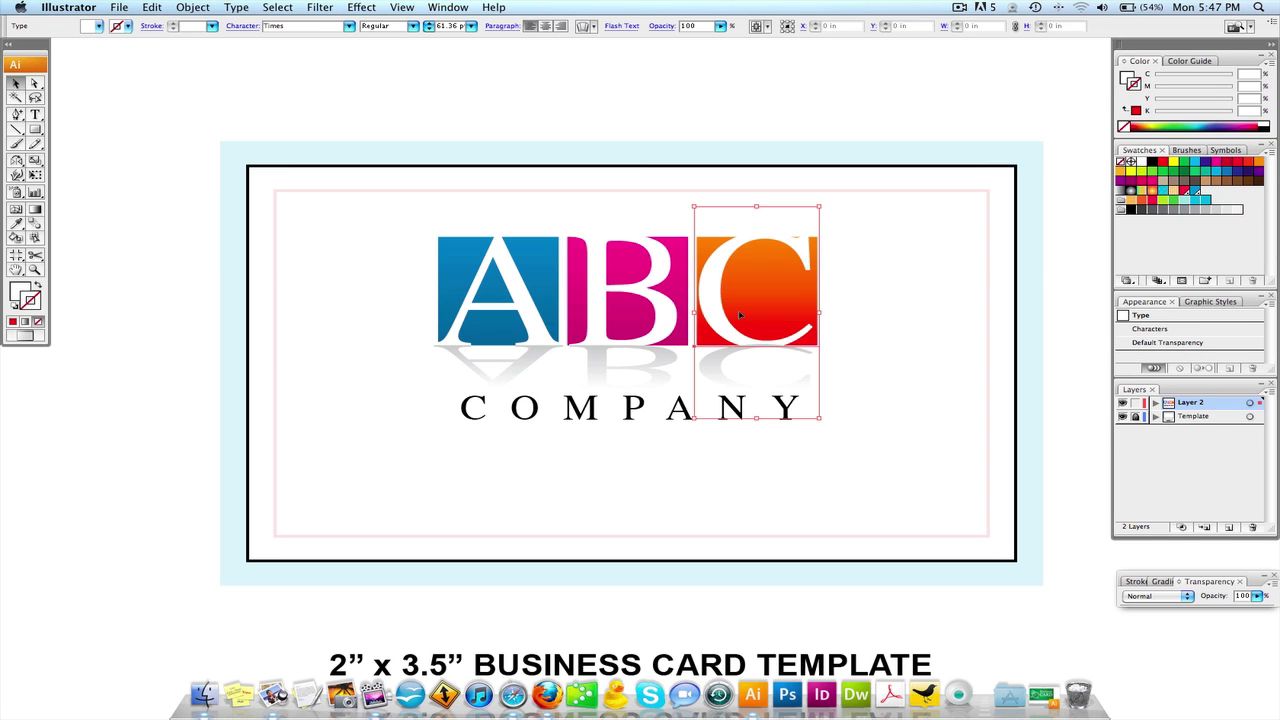
drag(334, 249, 714, 413)
drag(650, 290, 502, 272)
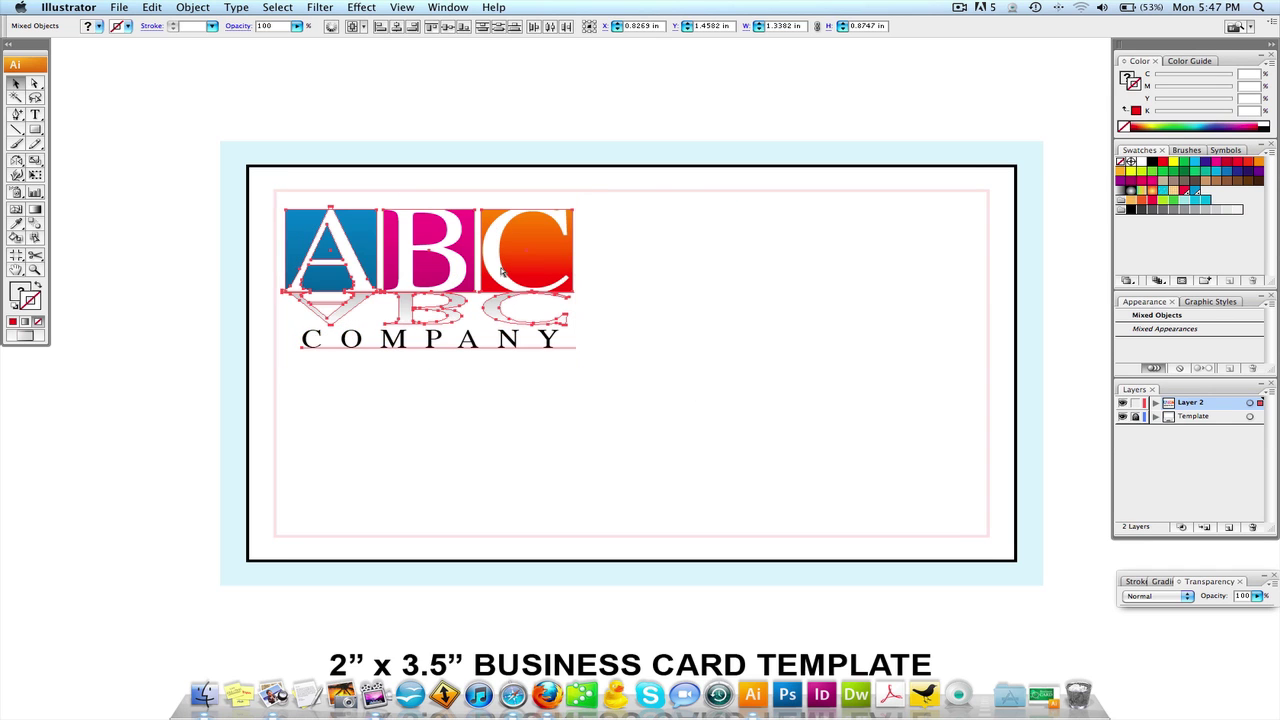
key(super+g)
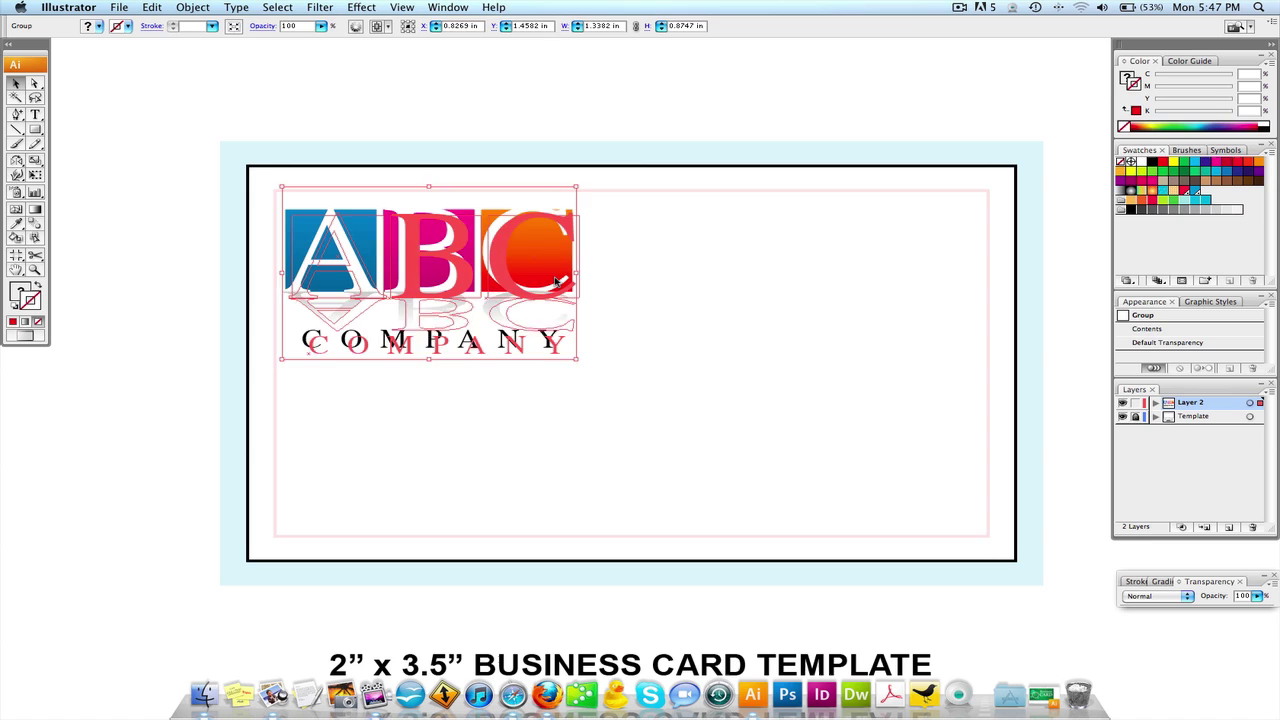
click(704, 277)
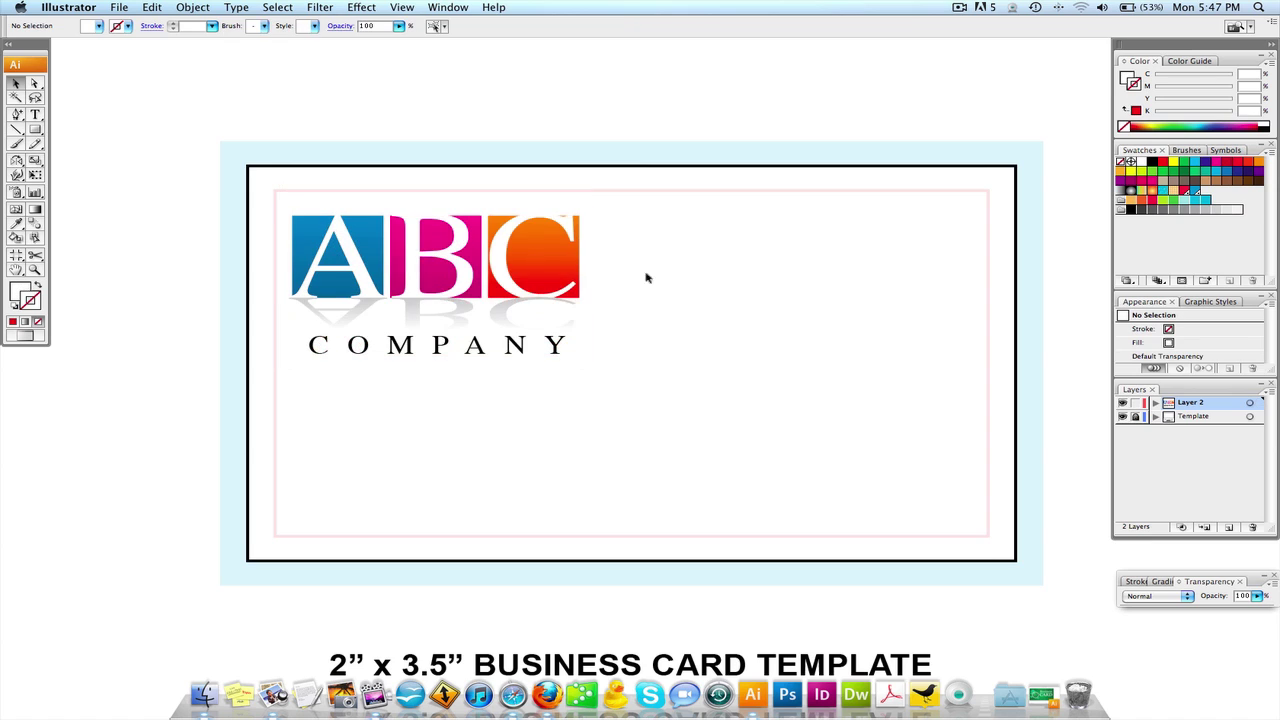
Add a 'John Smith' text line to the right of the logo.
click(34, 115)
click(768, 264)
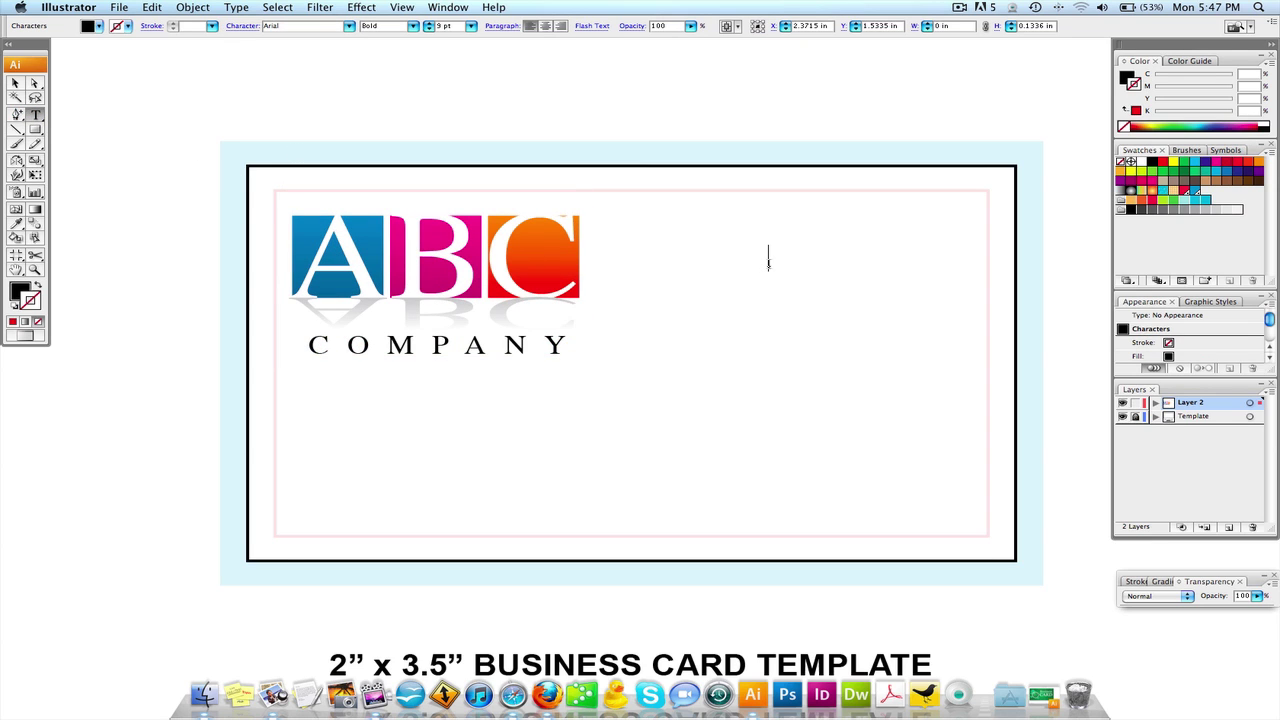
text(J)
key(BackSpace)
text(Your Name)
key(Escape)
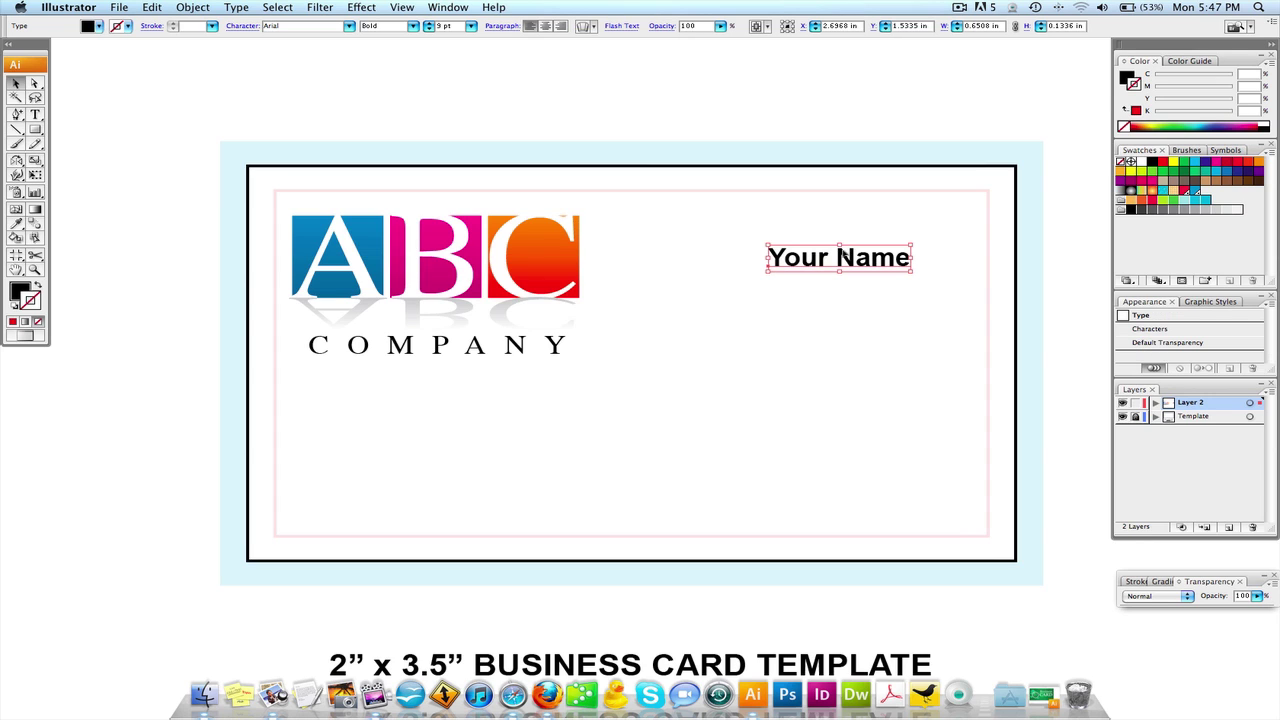
drag(870, 270, 912, 231)
double_click(911, 229)
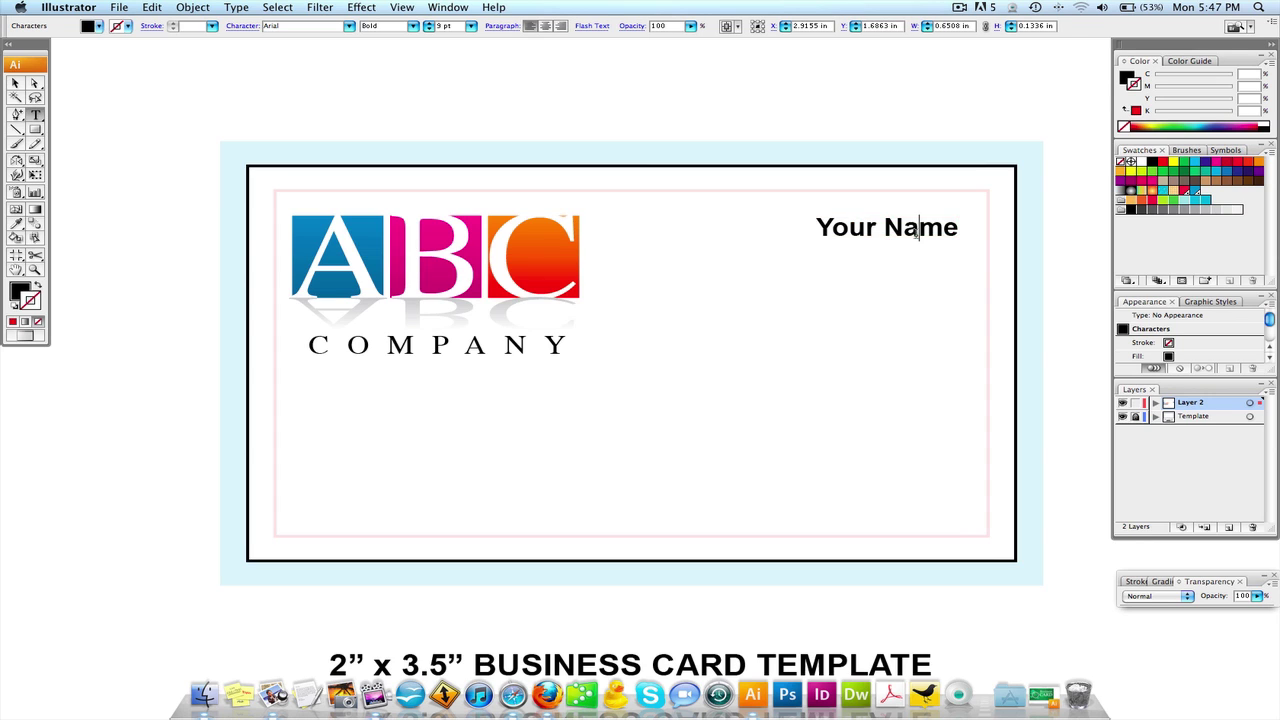
key(super+a)
text(John Smith)
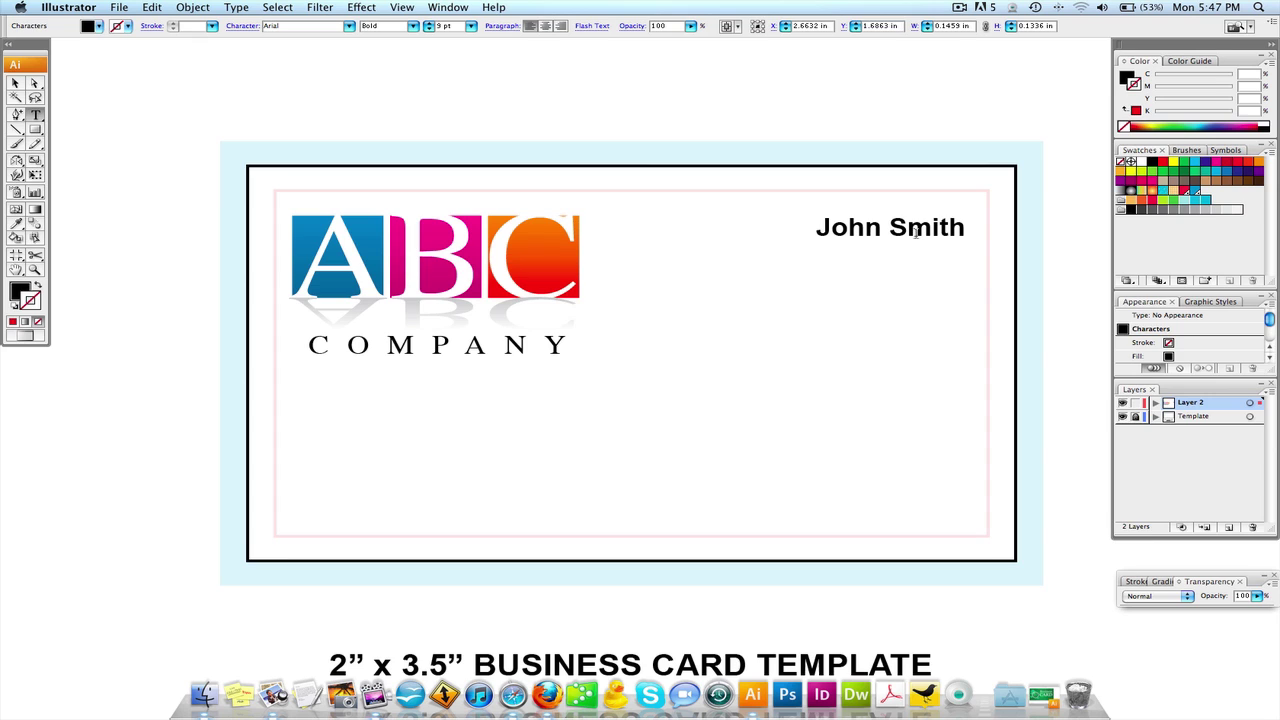
key(Escape)
drag(916, 237, 892, 263)
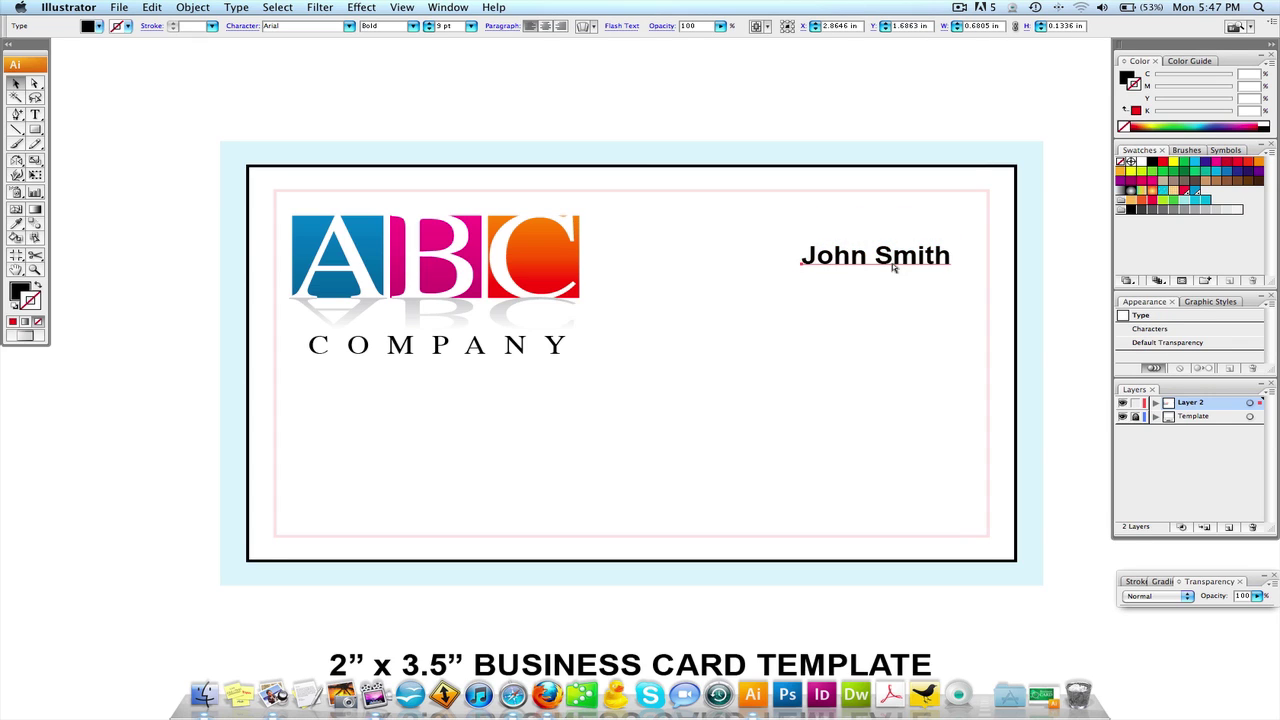
key(super+z)
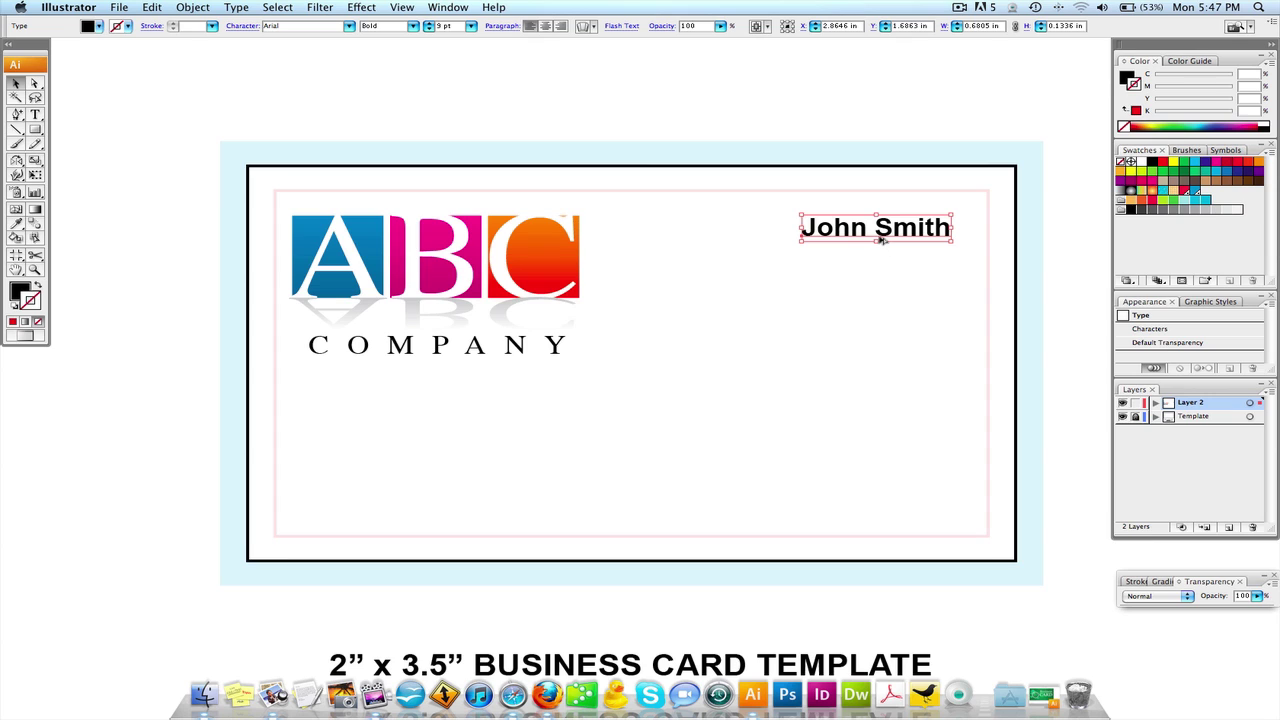
Duplicate the name below itself and change the copy to 'Owner'.
drag(881, 234, 865, 299)
double_click(868, 299)
triple_click(868, 299)
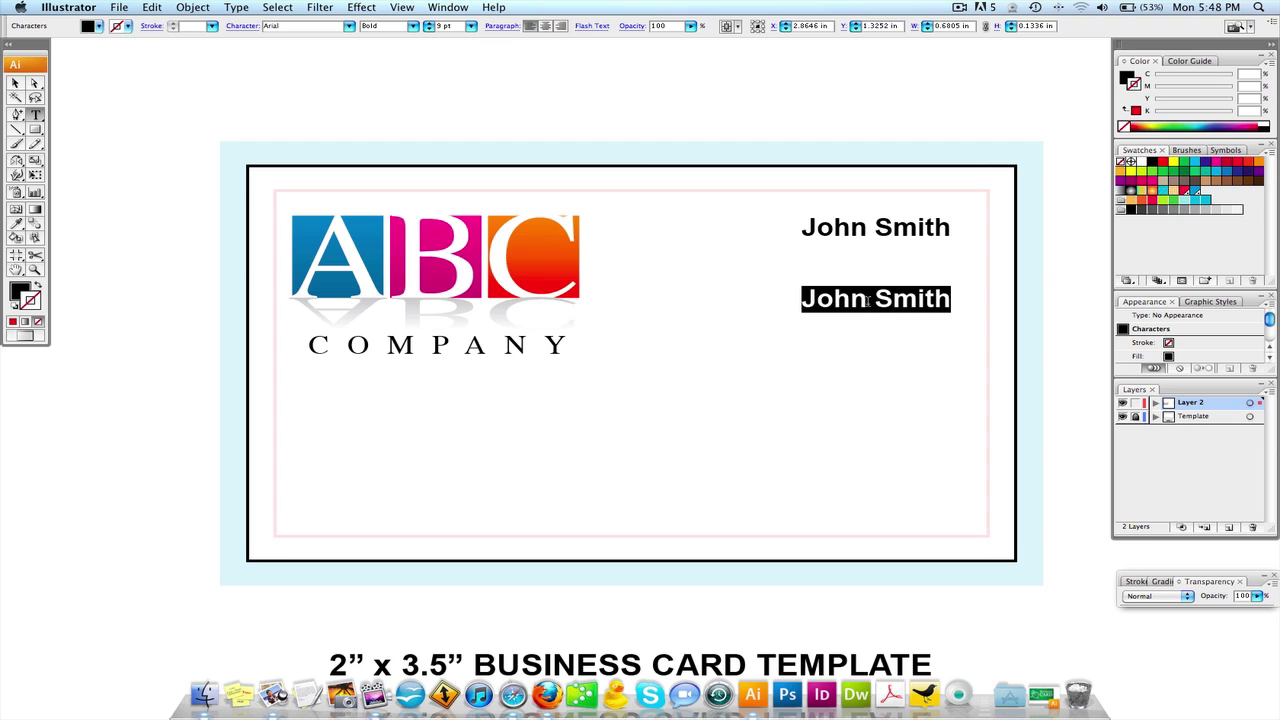
text(Owner)
key(Escape)
drag(866, 299, 926, 268)
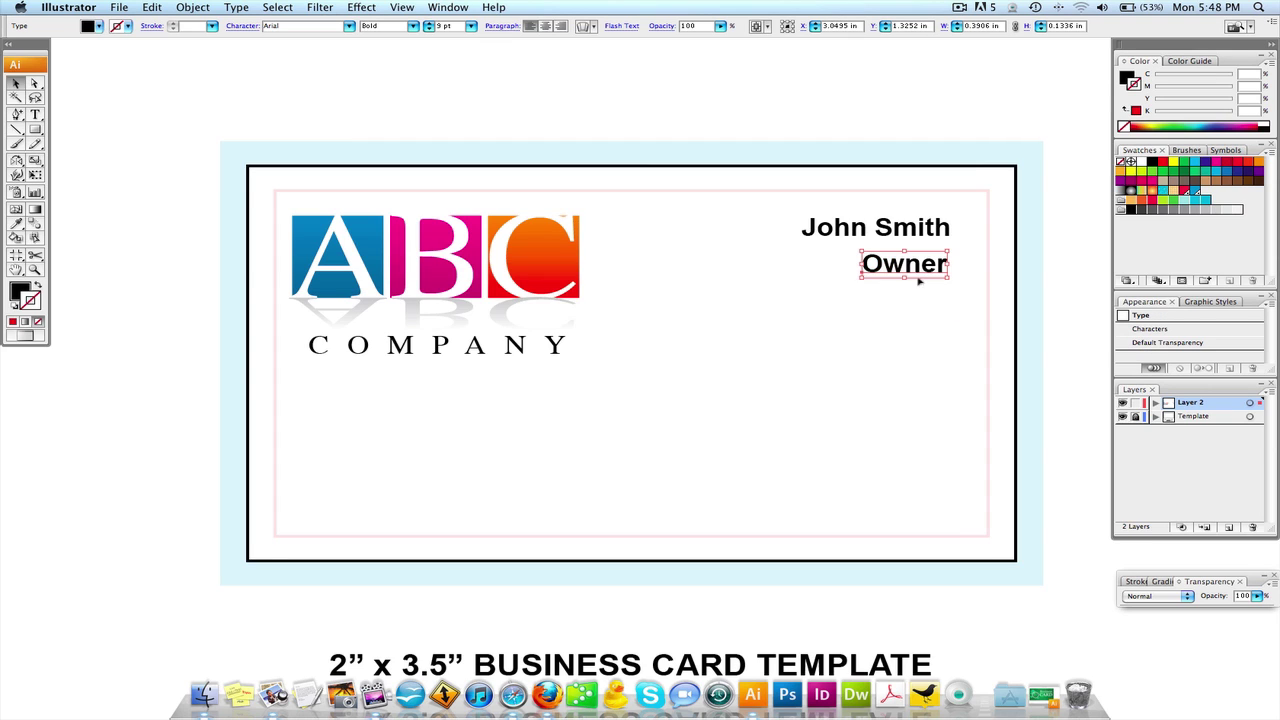
Enlarge the name to about 13.59 pt and position it just above Owner.
click(837, 232)
drag(797, 212, 725, 200)
drag(890, 225, 894, 235)
shift+click(898, 266)
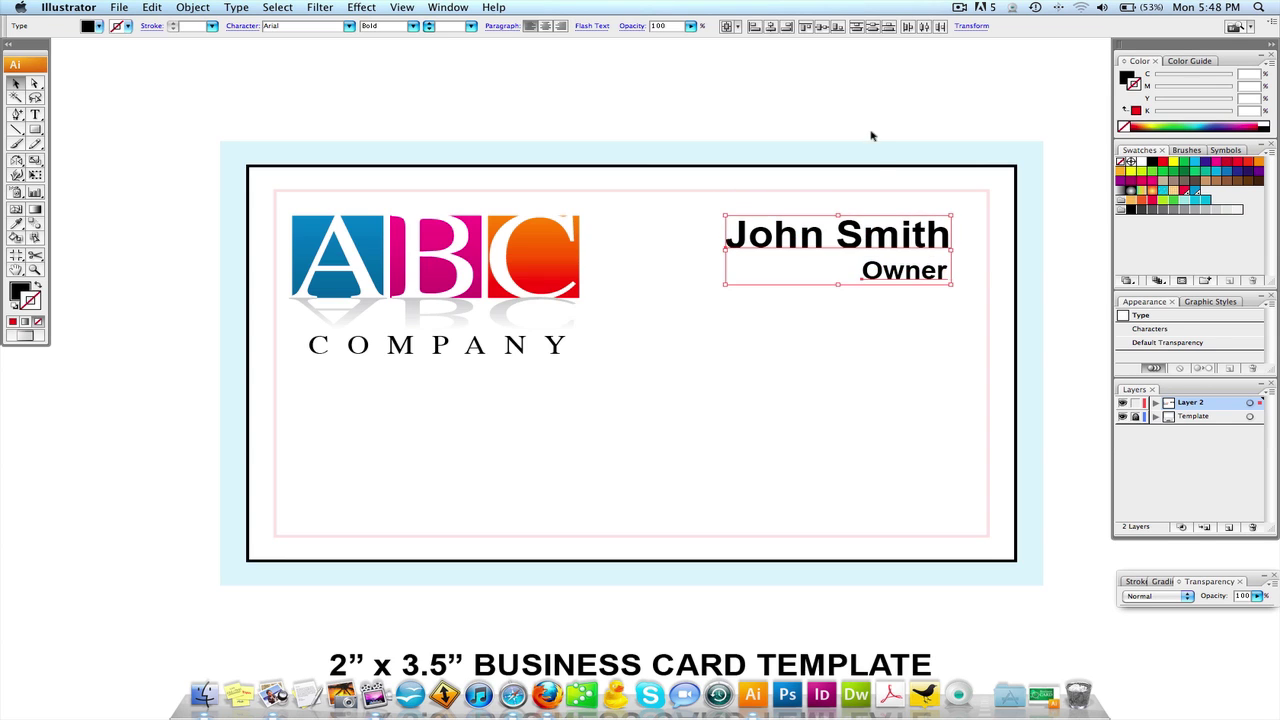
click(871, 134)
drag(791, 274, 782, 290)
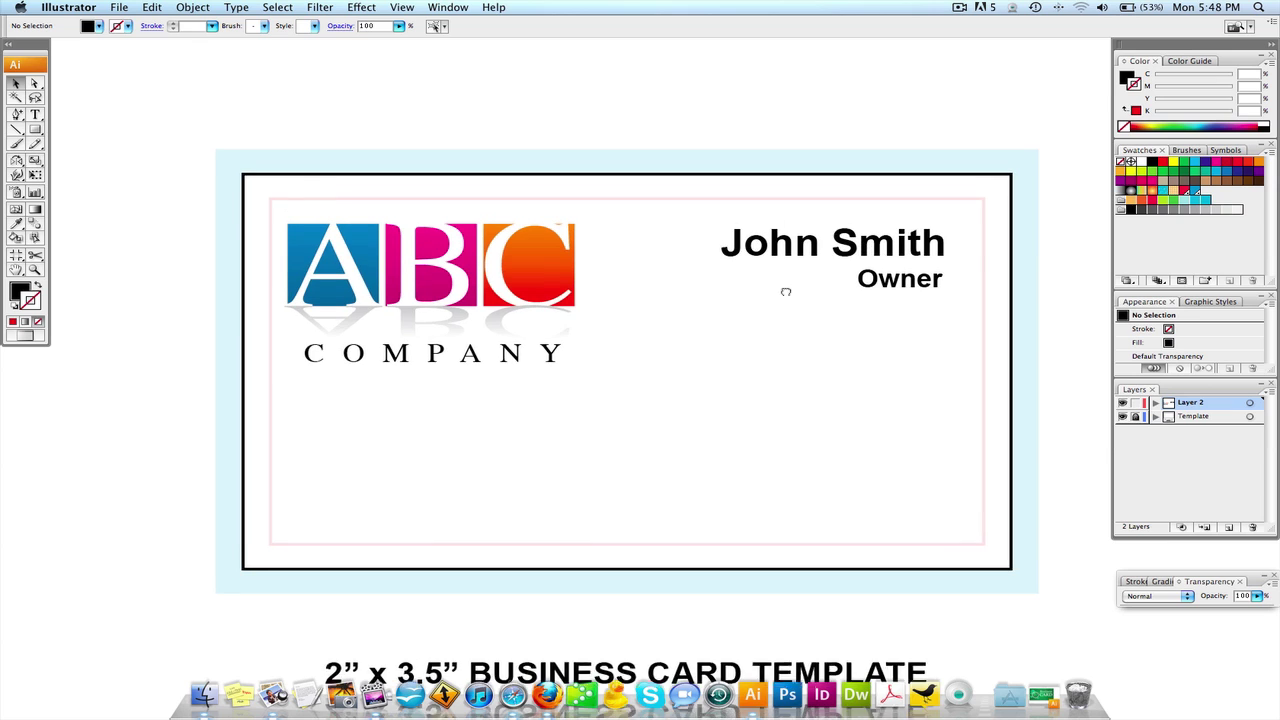
click(810, 272)
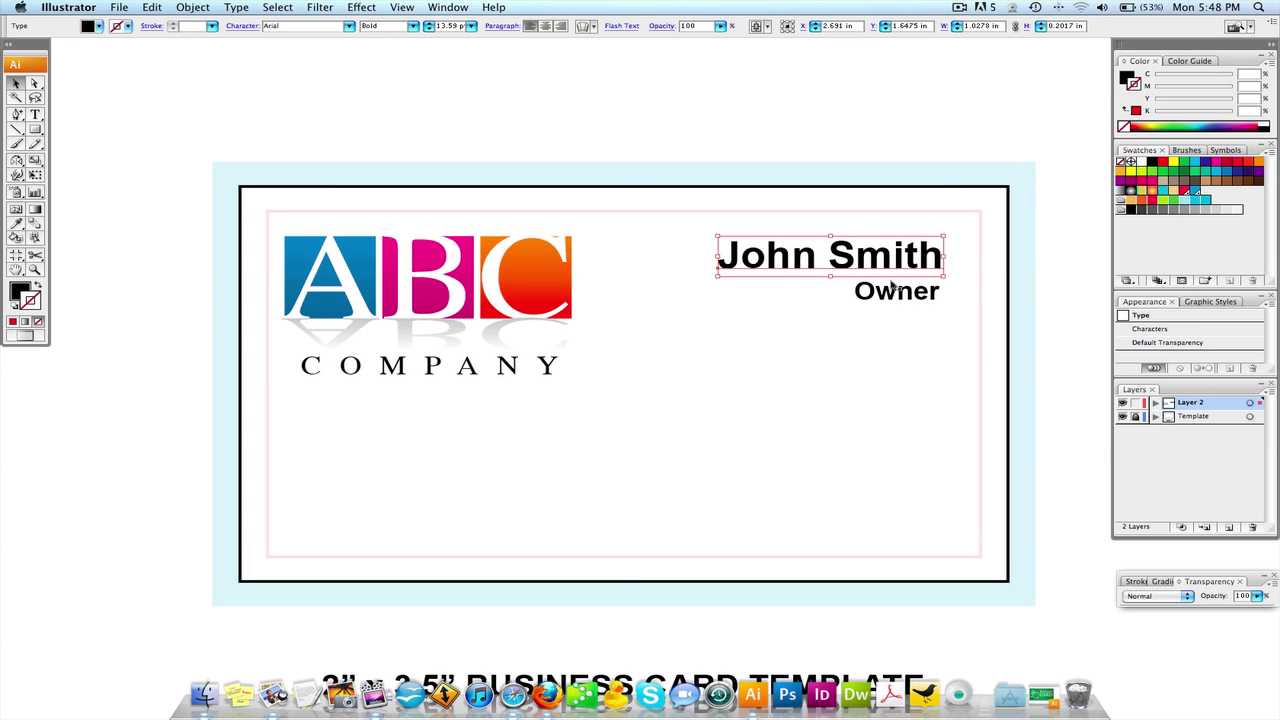
click(437, 262)
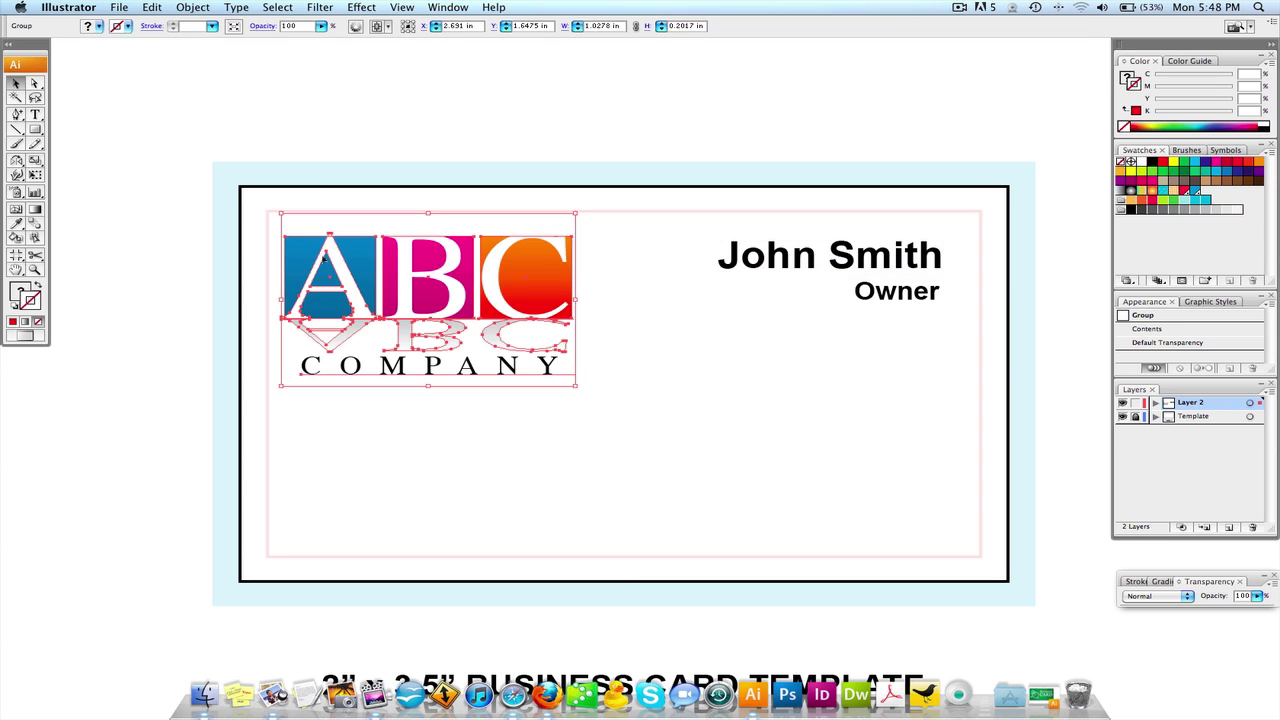
click(402, 192)
Set the name and Owner lines to Times and right-align them.
click(815, 254)
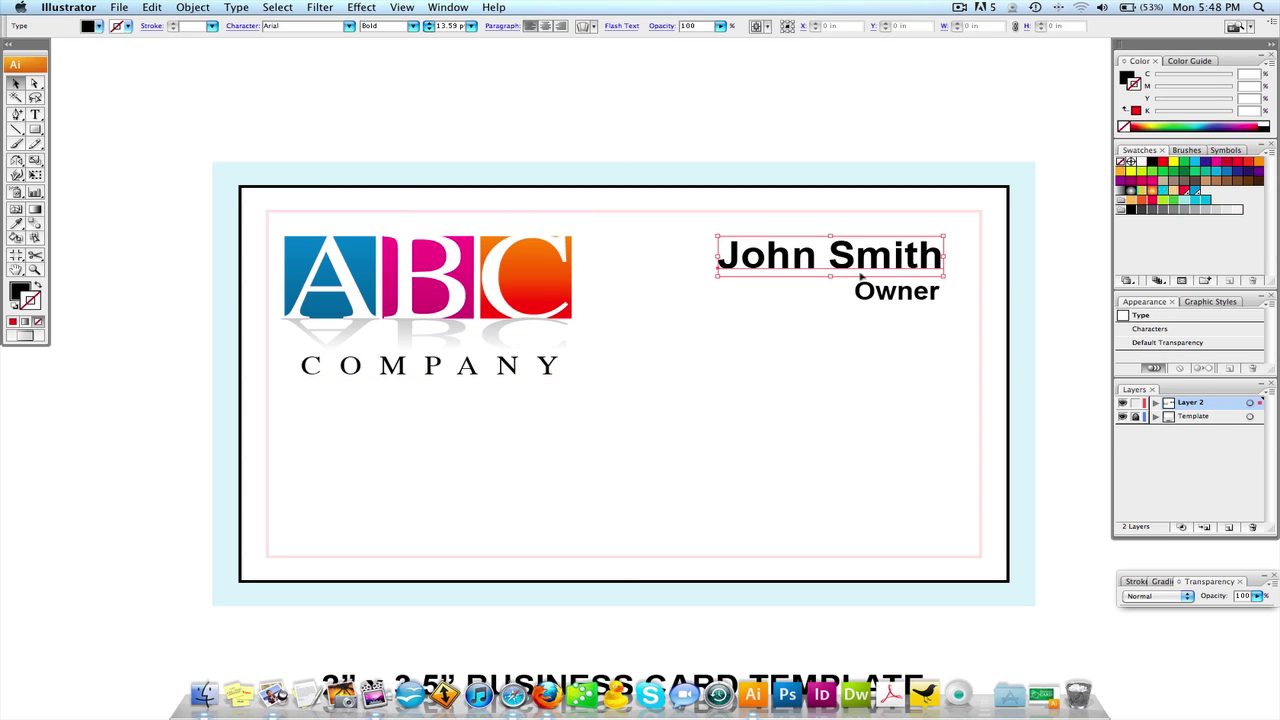
shift+click(890, 291)
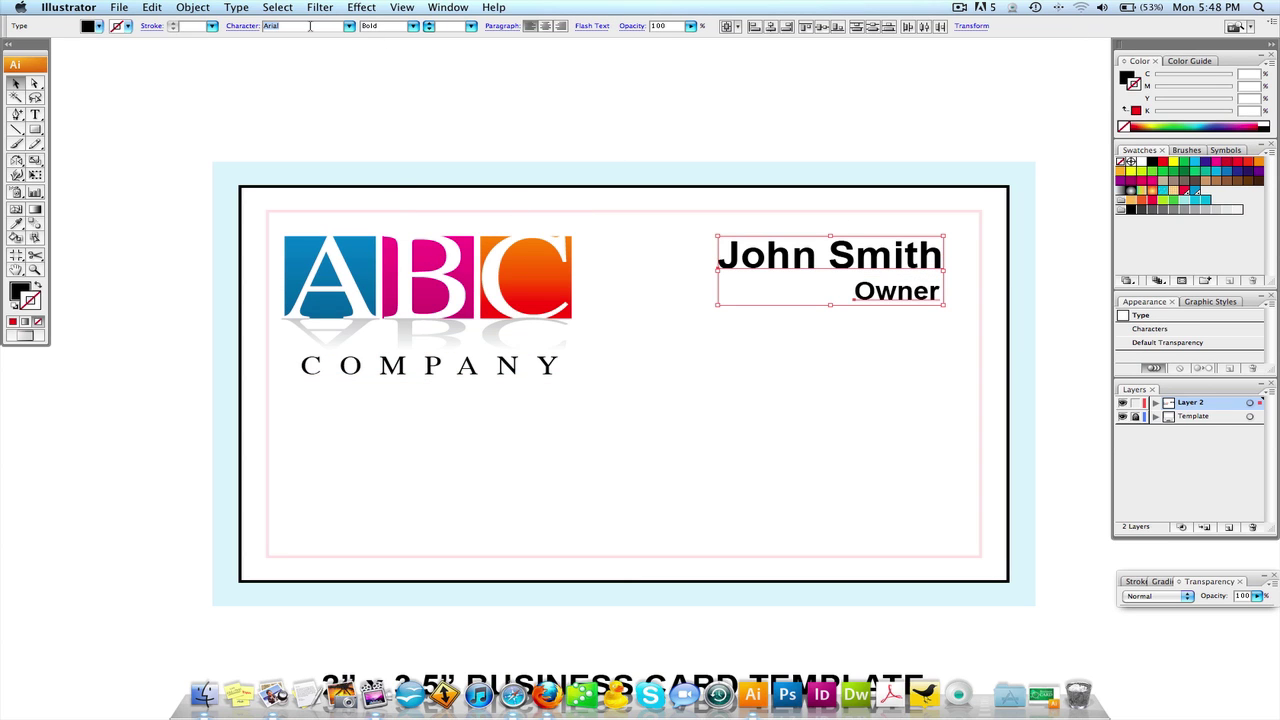
text(Times)
key(Return)
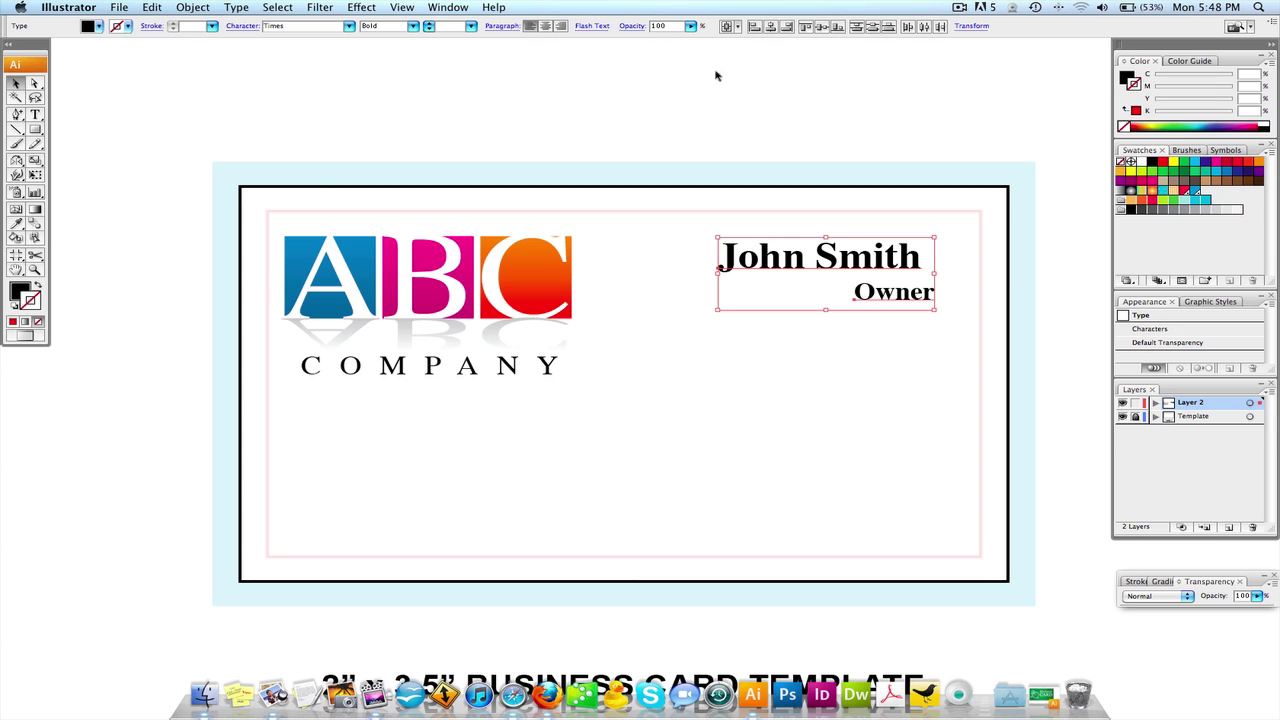
click(785, 27)
click(937, 290)
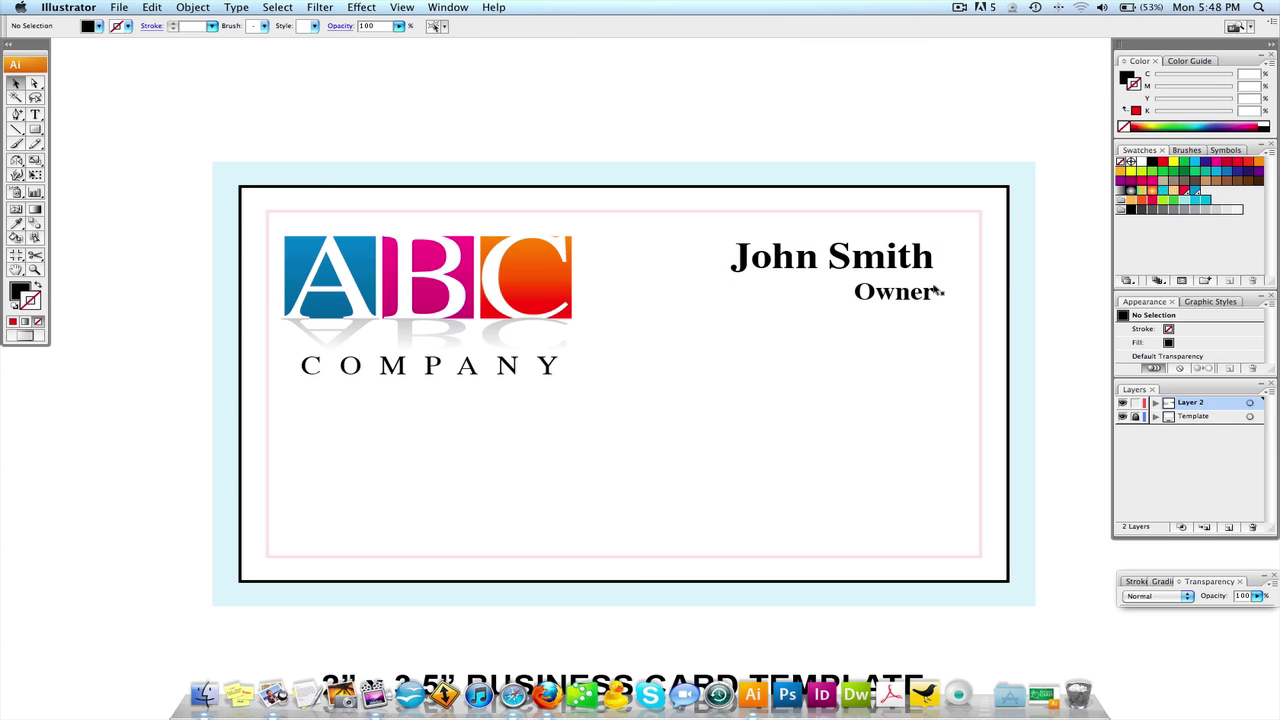
mouse_move(881, 352)
mouse_down()
mouse_move(909, 343)
mouse_move(900, 335)
mouse_up()
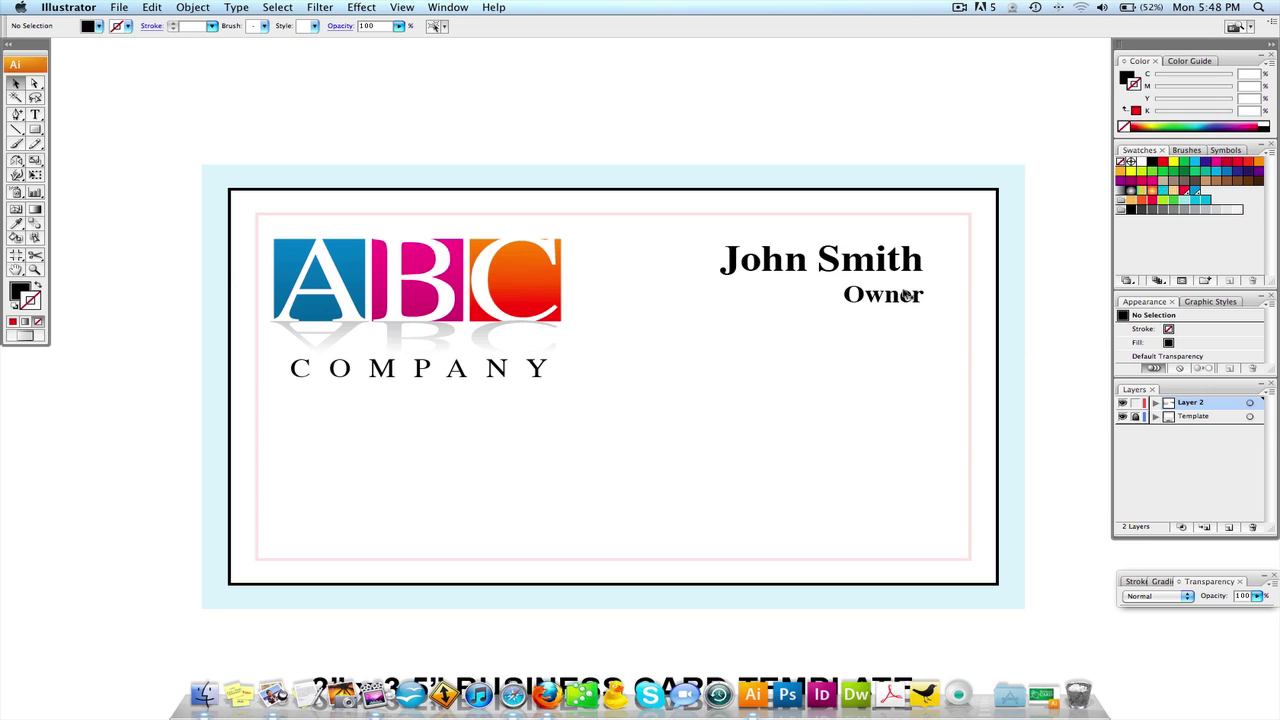
Duplicate Owner below and replace it with the phone number prefixed by P.
drag(889, 294, 870, 346)
double_click(870, 344)
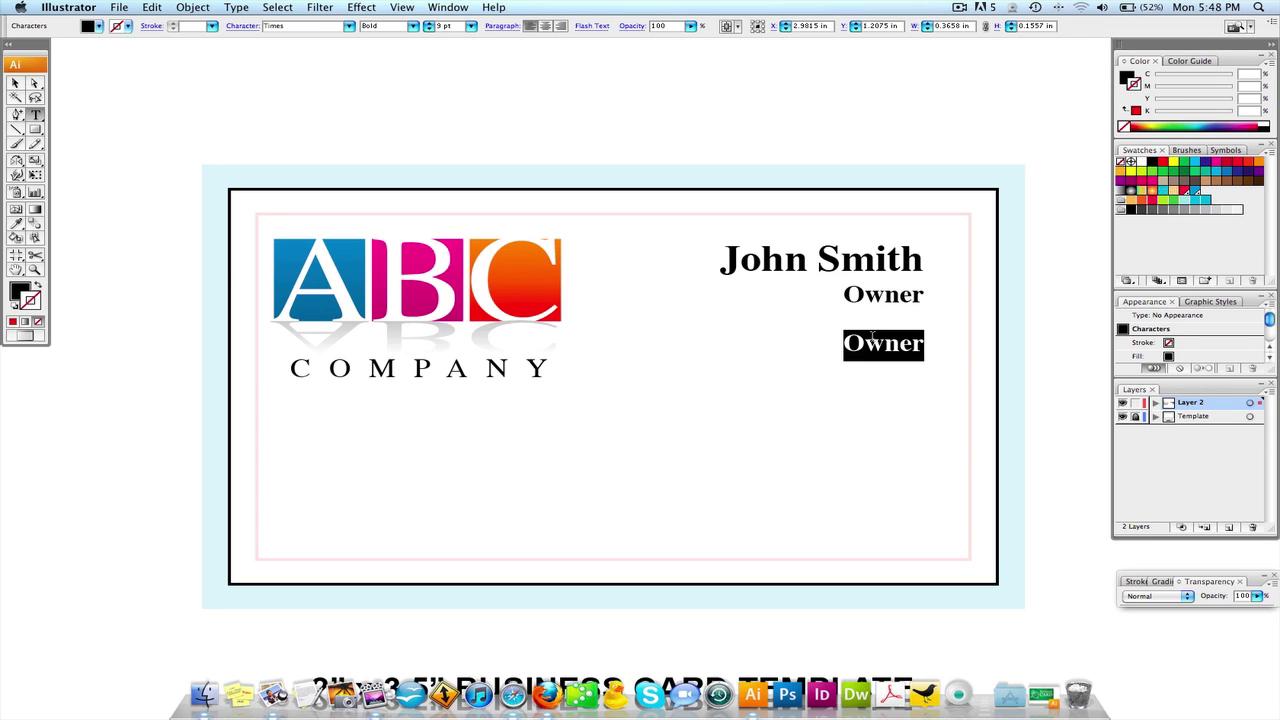
text(P)
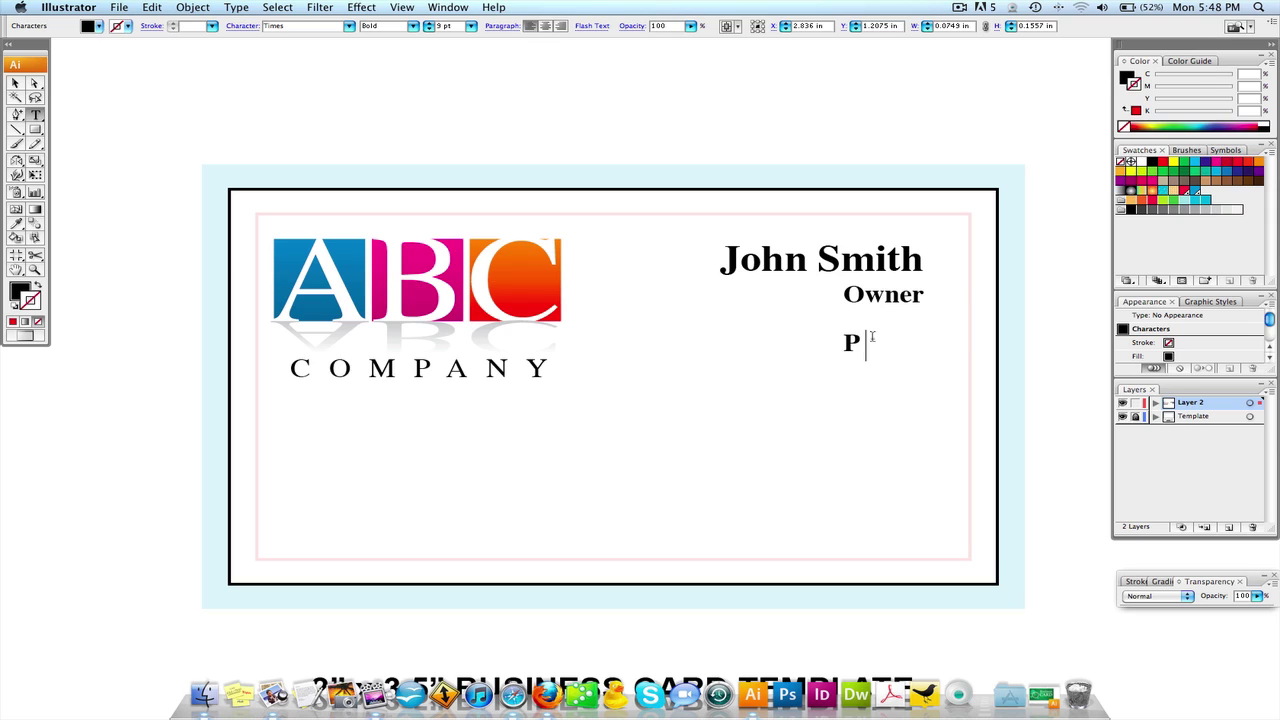
text( 631)
text(()
text() 555-)
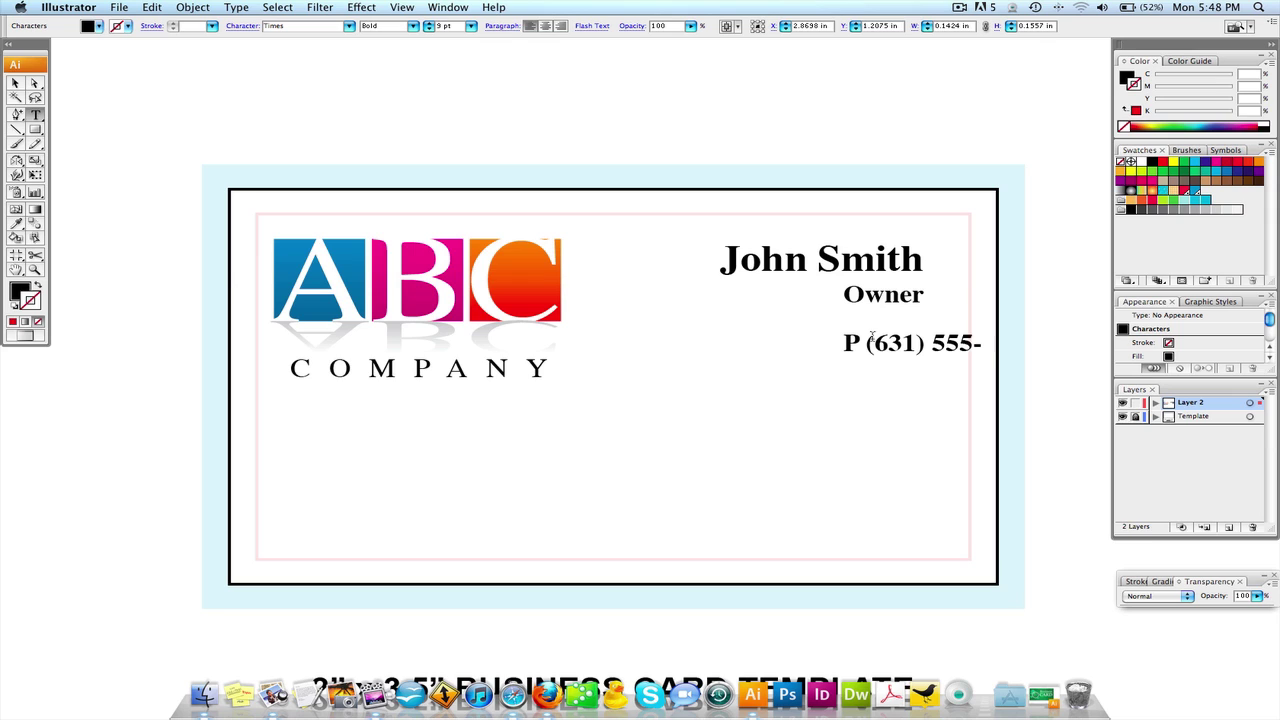
text(55545)
key(BackSpace)
key(BackSpace)
text(5)
key(Escape)
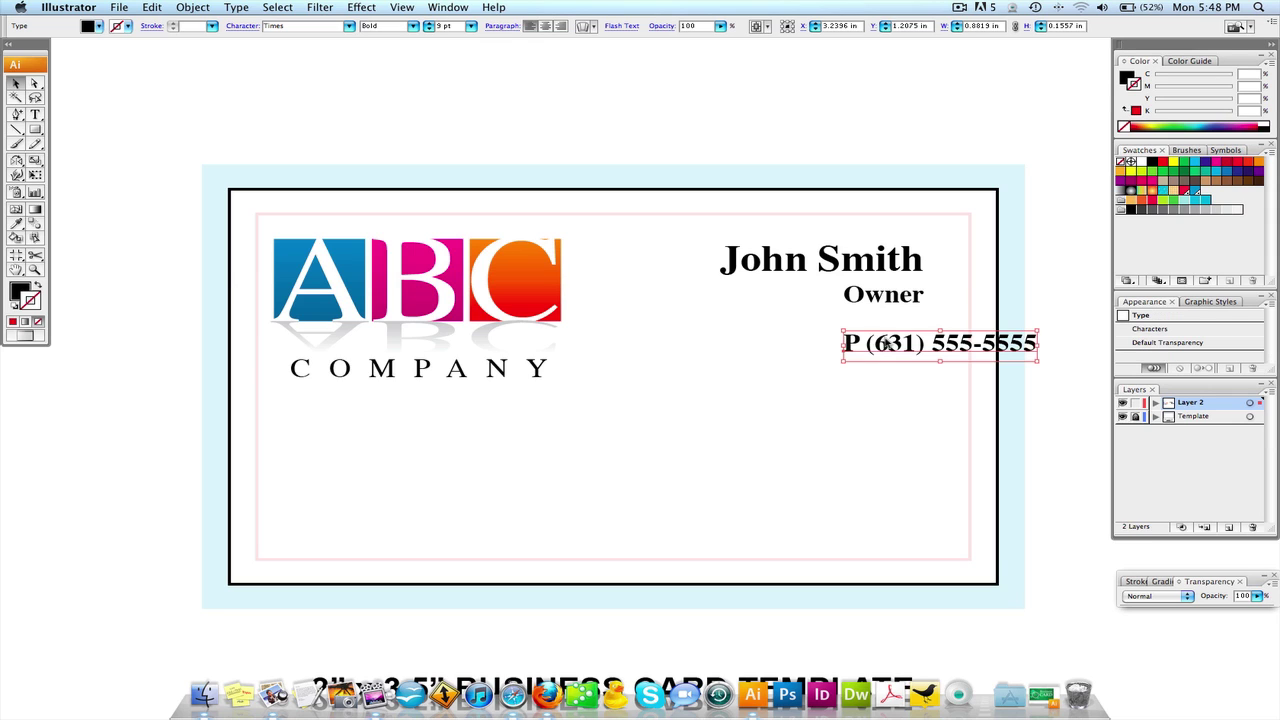
drag(886, 344, 833, 338)
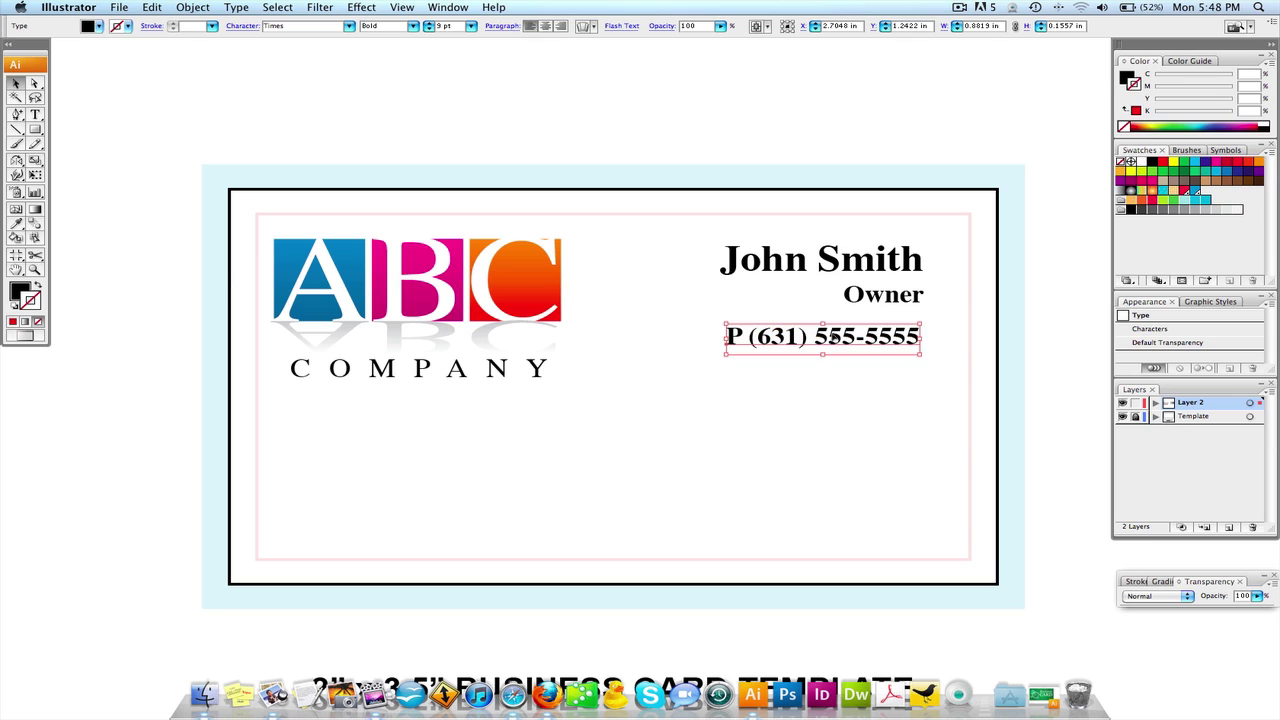
Add a second copy of the phone line below and change its P to F for fax.
double_click(835, 338)
key(ctrl+a)
key(ctrl+c)
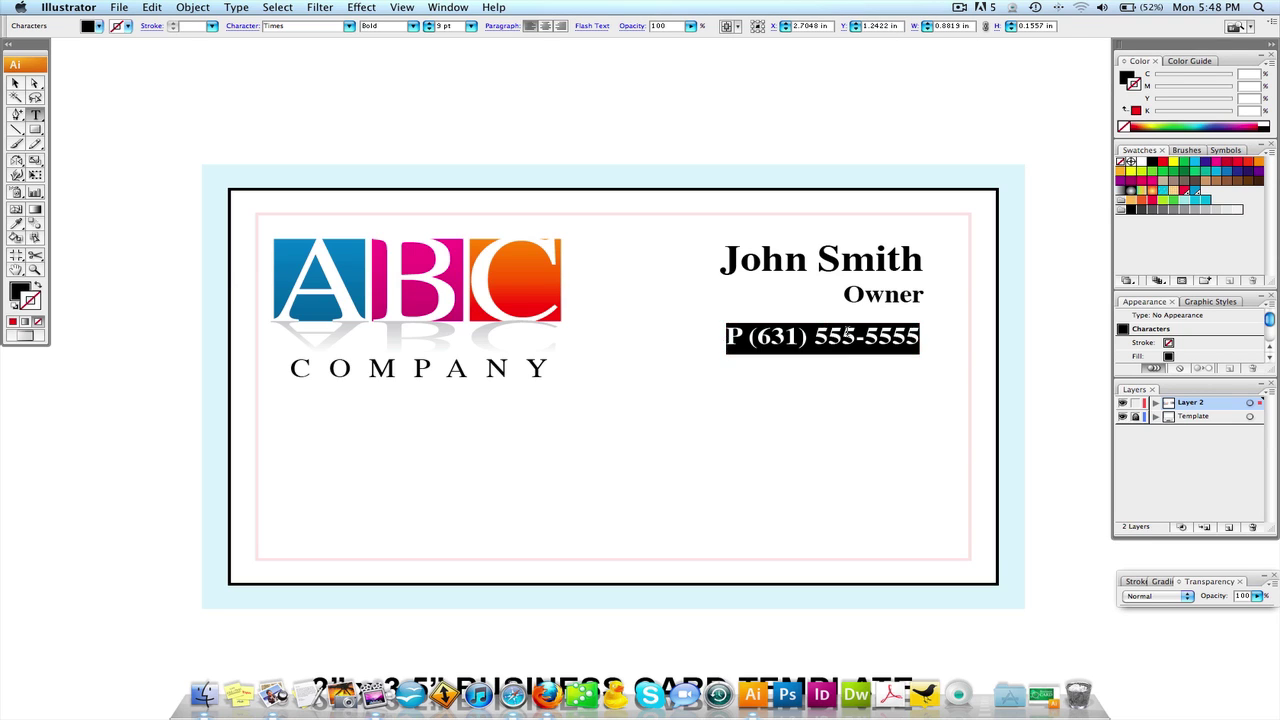
key(BackSpace)
key(ctrl+z)
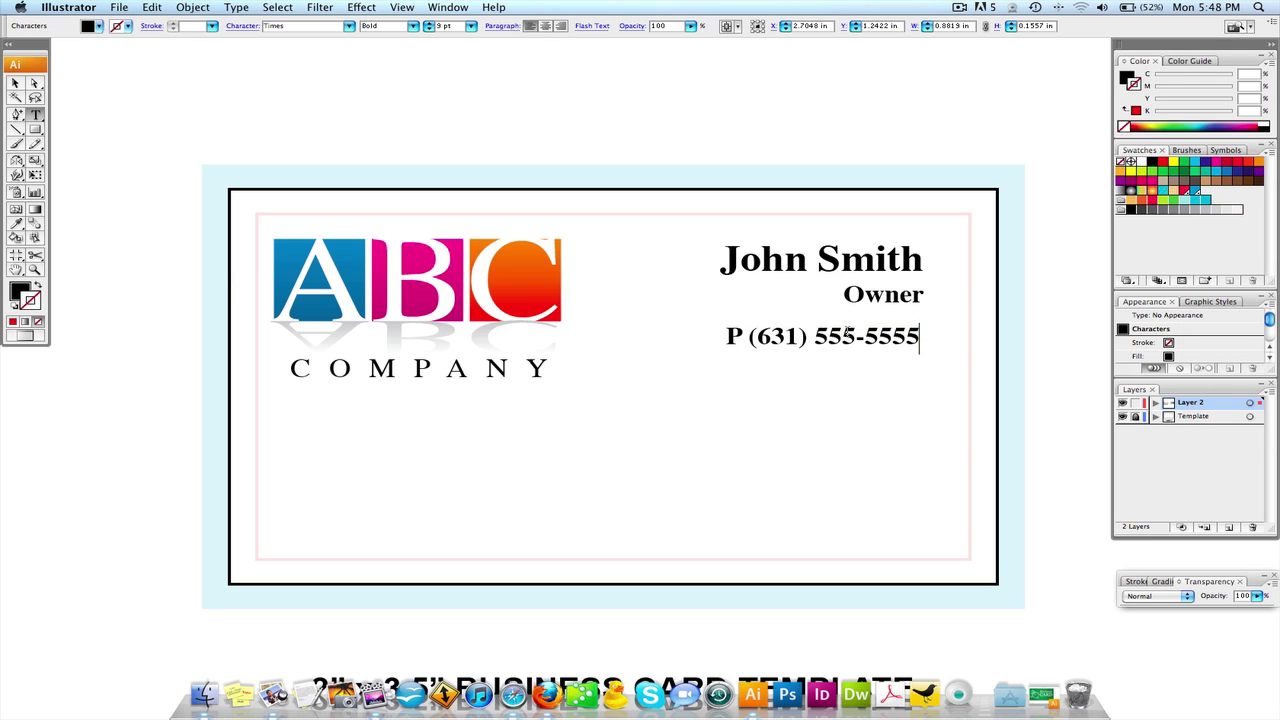
key(Return)
key(ctrl+v)
drag(750, 366, 724, 366)
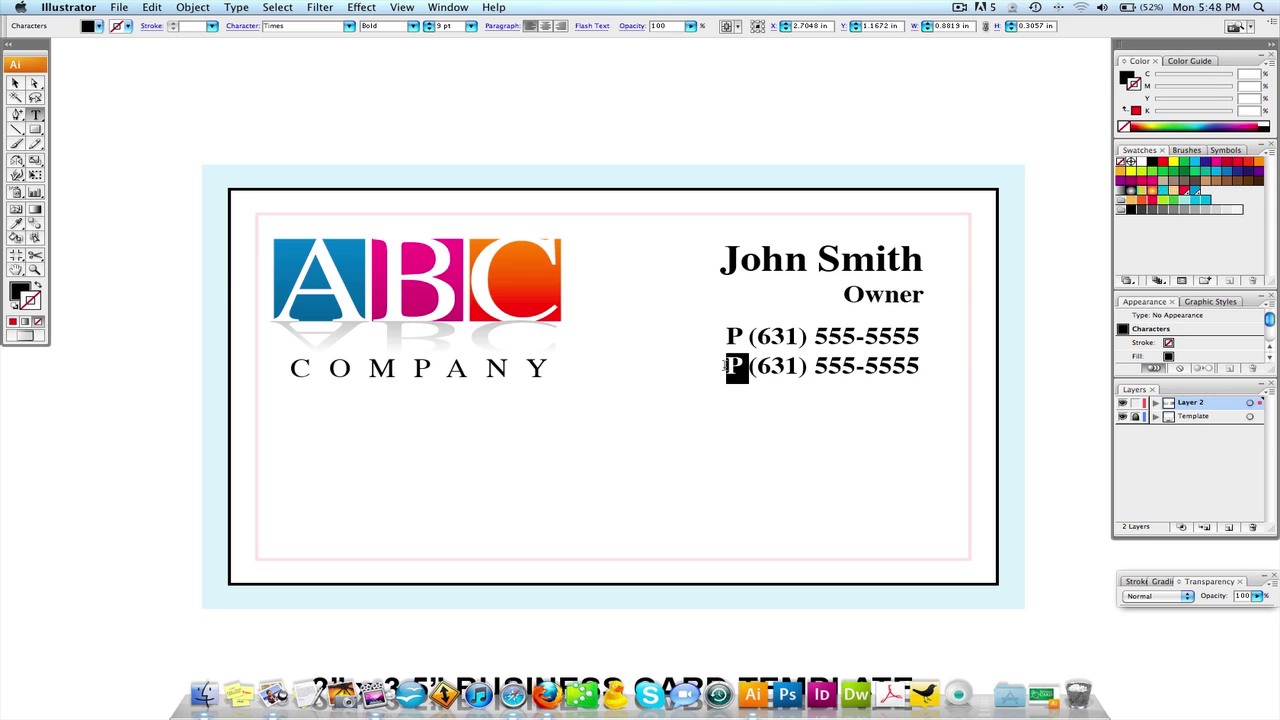
text(F)
key(Escape)
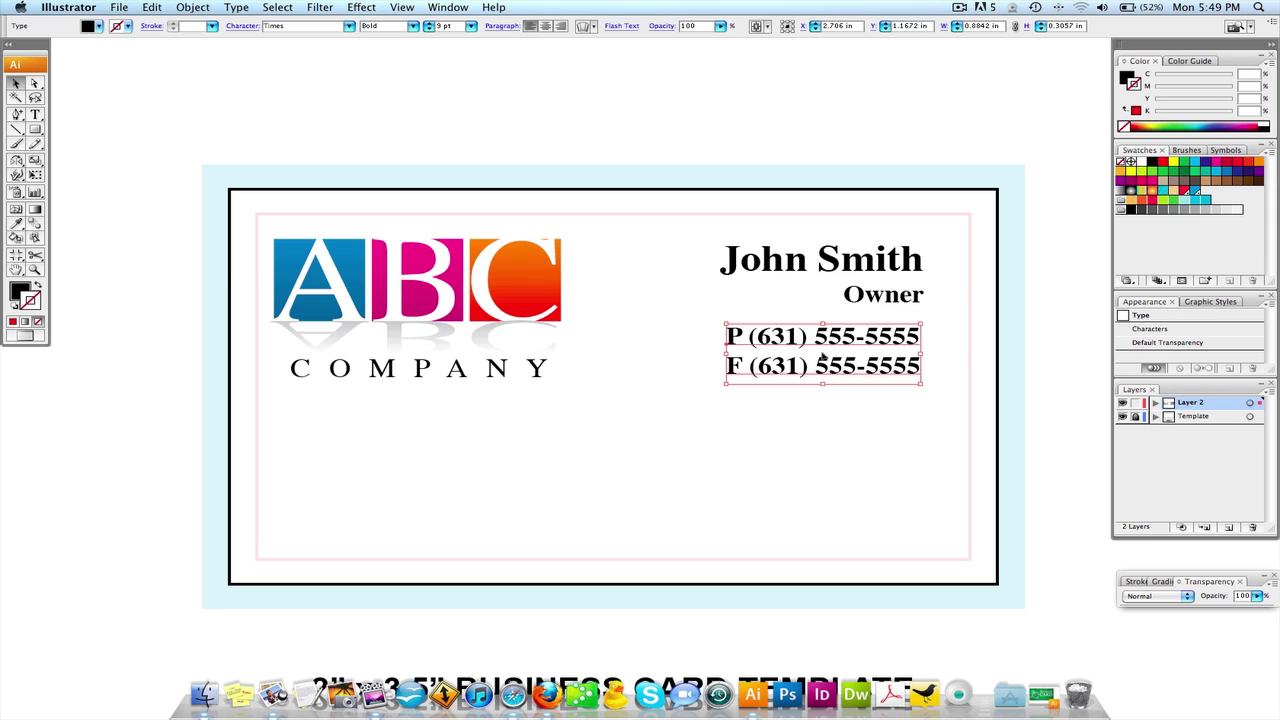
Nudge the phone and fax block into place under Owner and deselect it.
drag(829, 357, 830, 358)
double_click(796, 340)
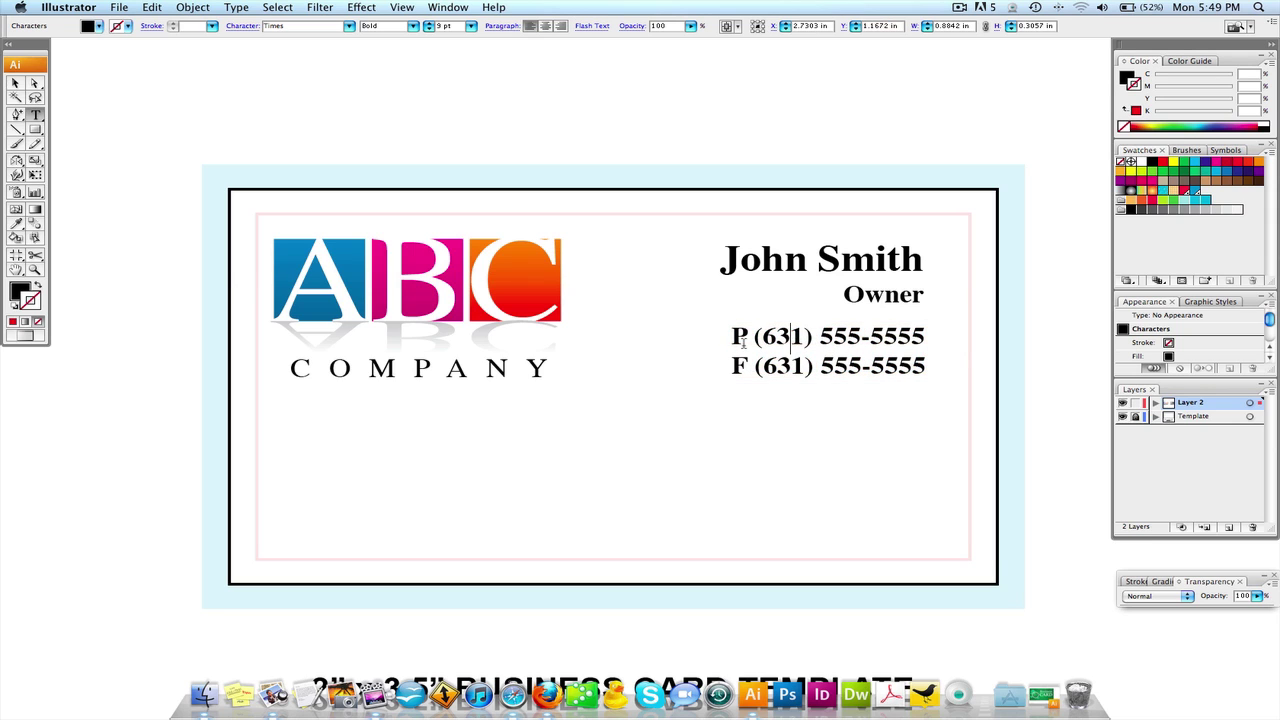
drag(754, 338, 725, 338)
key(Escape)
click(629, 314)
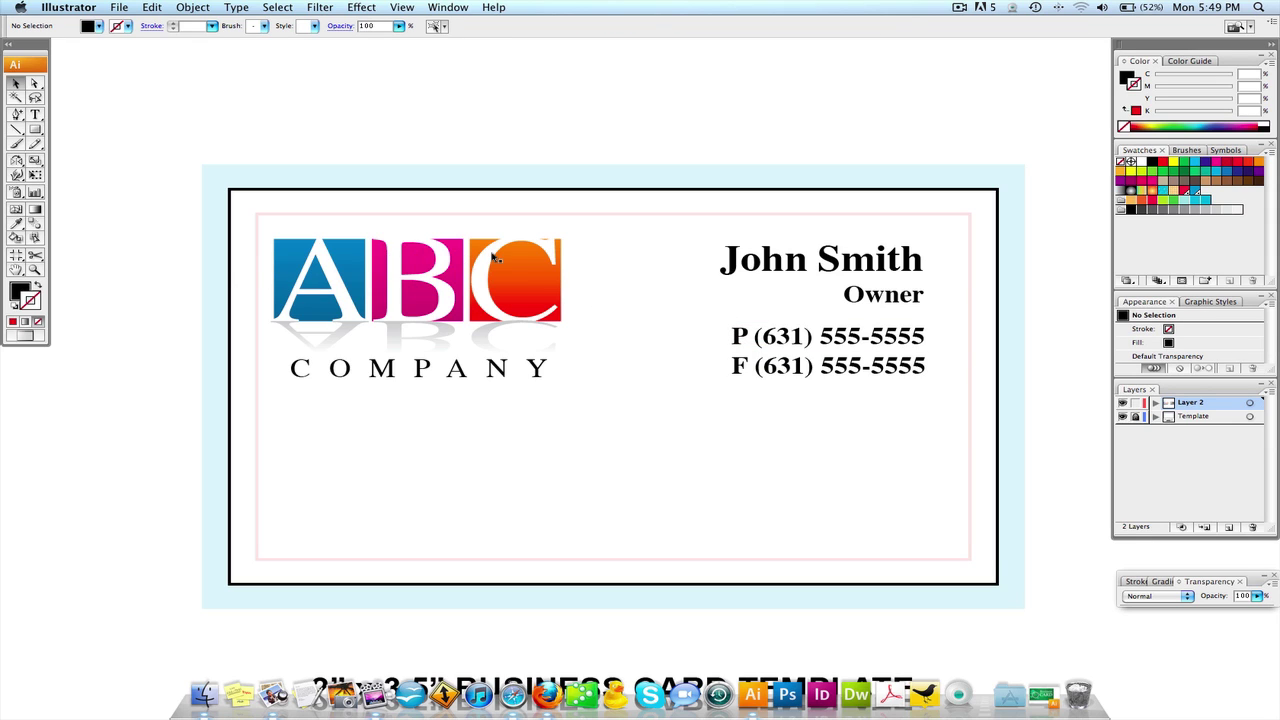
Colour the P and F labels blue with no stroke, leaving the numbers black.
click(738, 344)
double_click(738, 340)
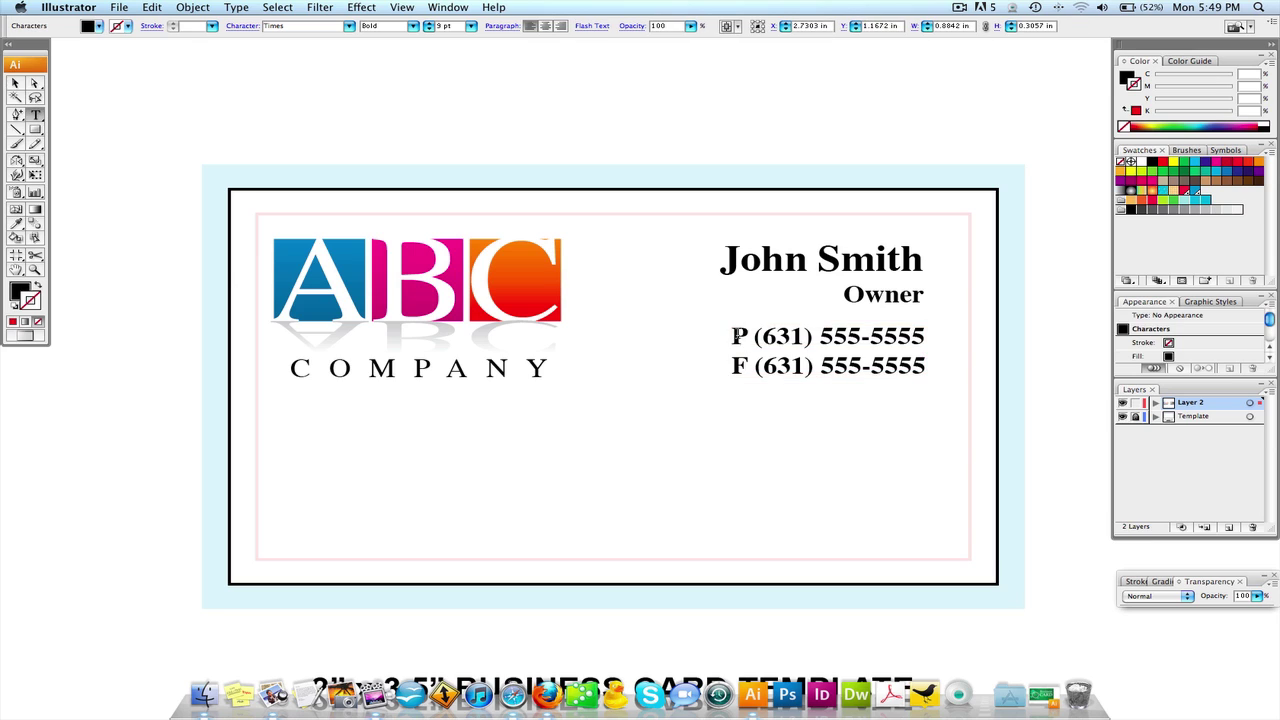
drag(732, 337, 747, 337)
click(1146, 203)
click(1195, 190)
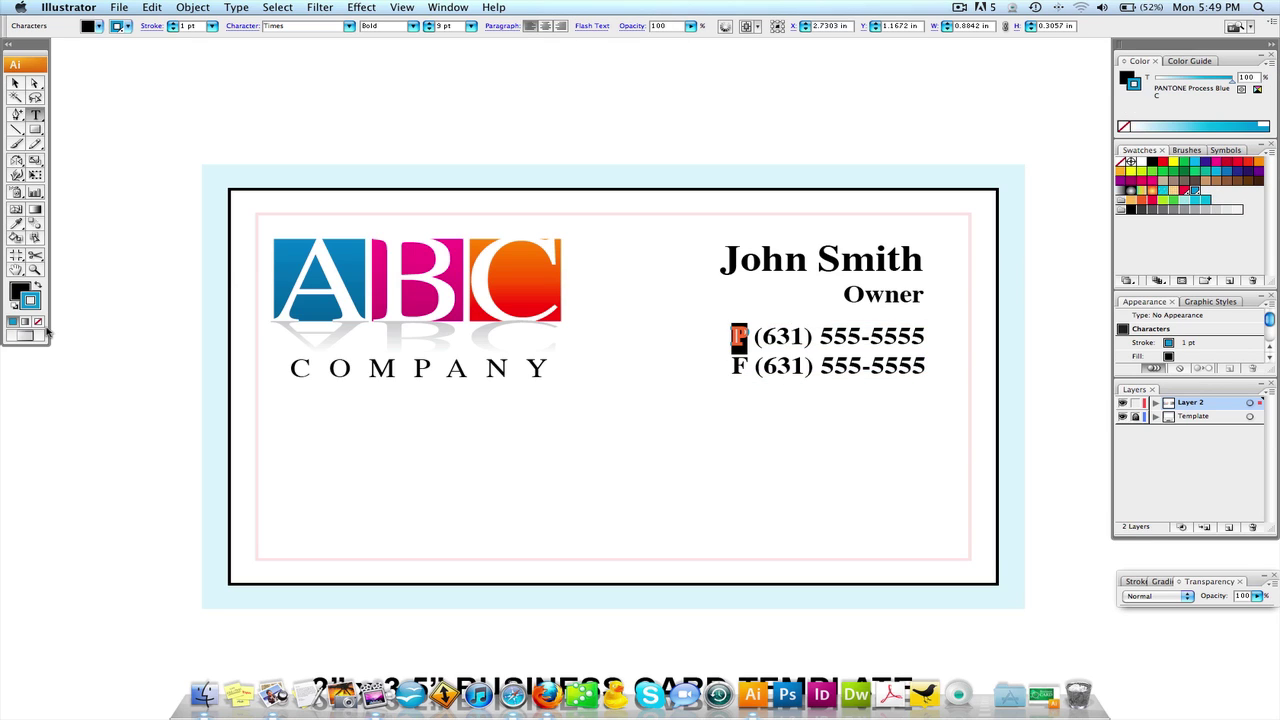
click(38, 322)
click(18, 293)
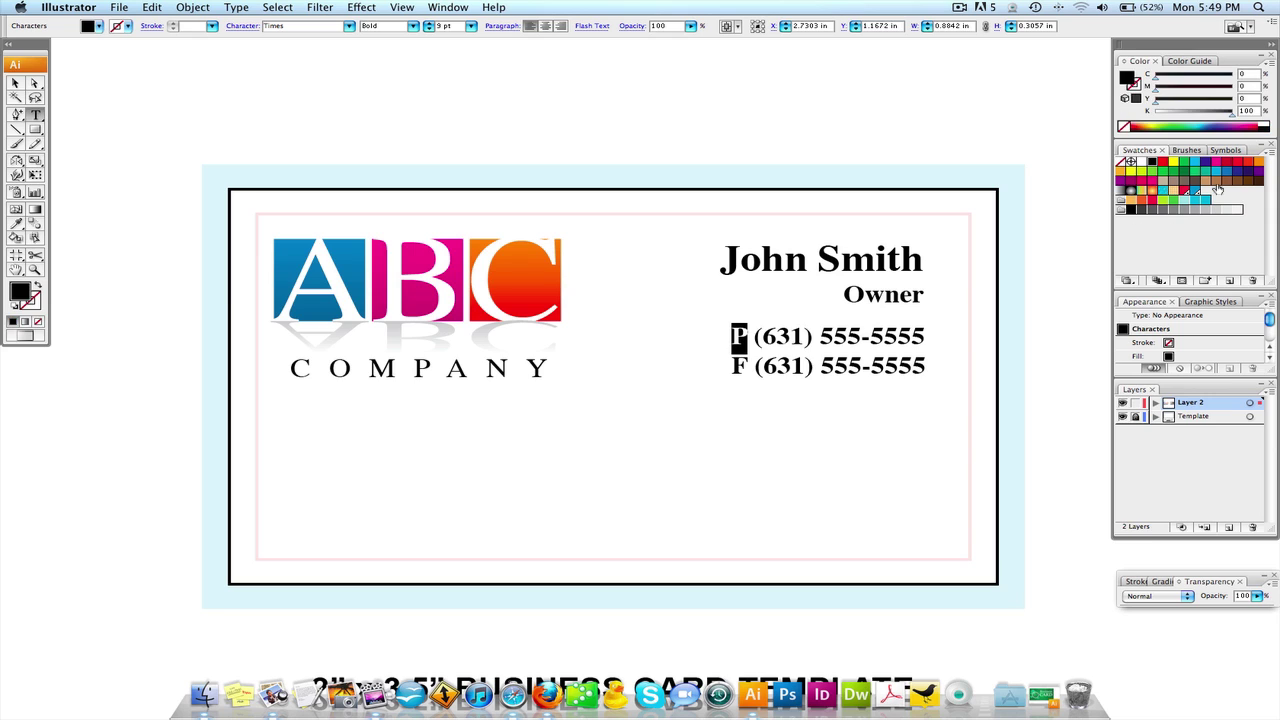
click(1226, 171)
double_click(738, 366)
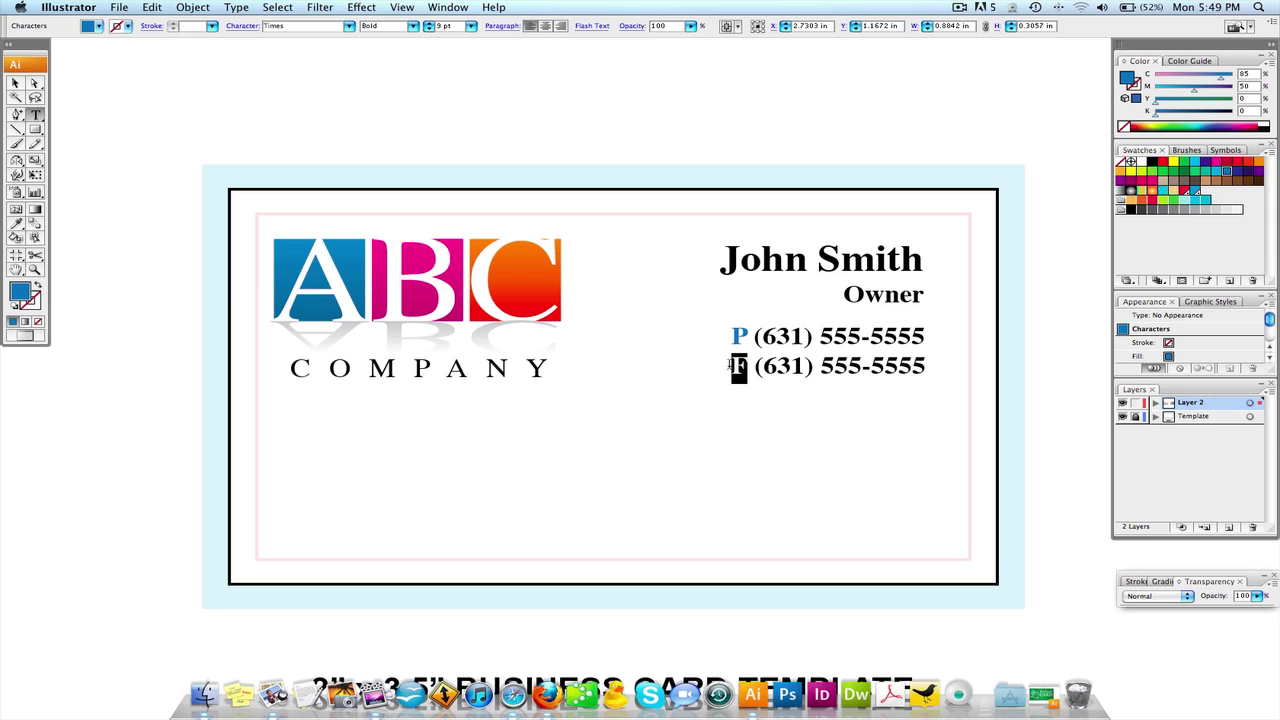
click(1228, 172)
key(Escape)
click(787, 143)
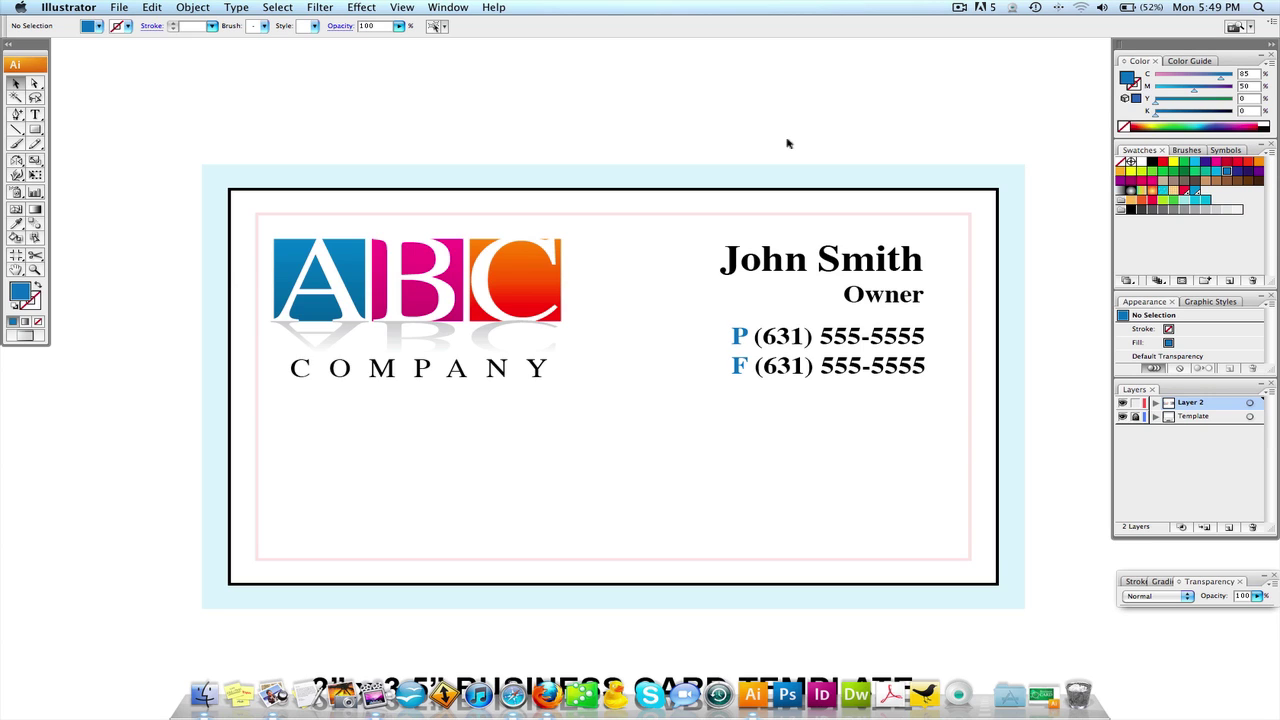
click(795, 340)
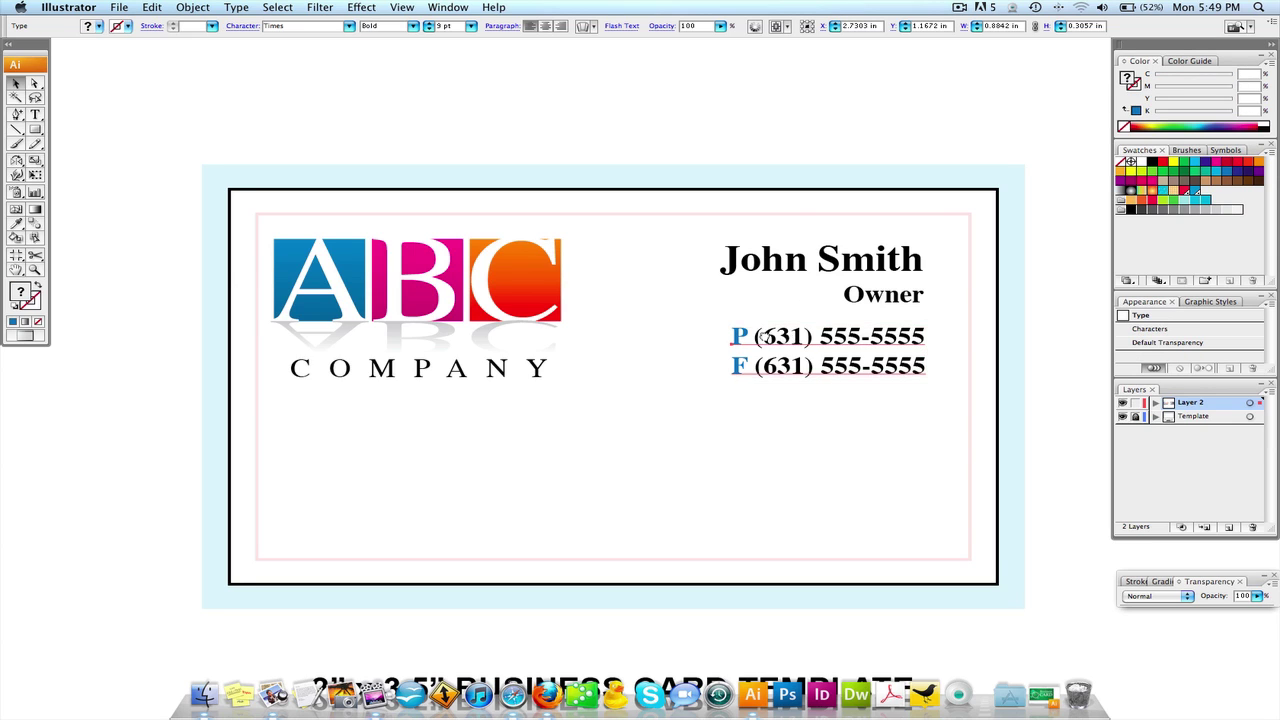
Set the phone and fax text to Myriad Regular.
scroll(764, 336, right, 2)
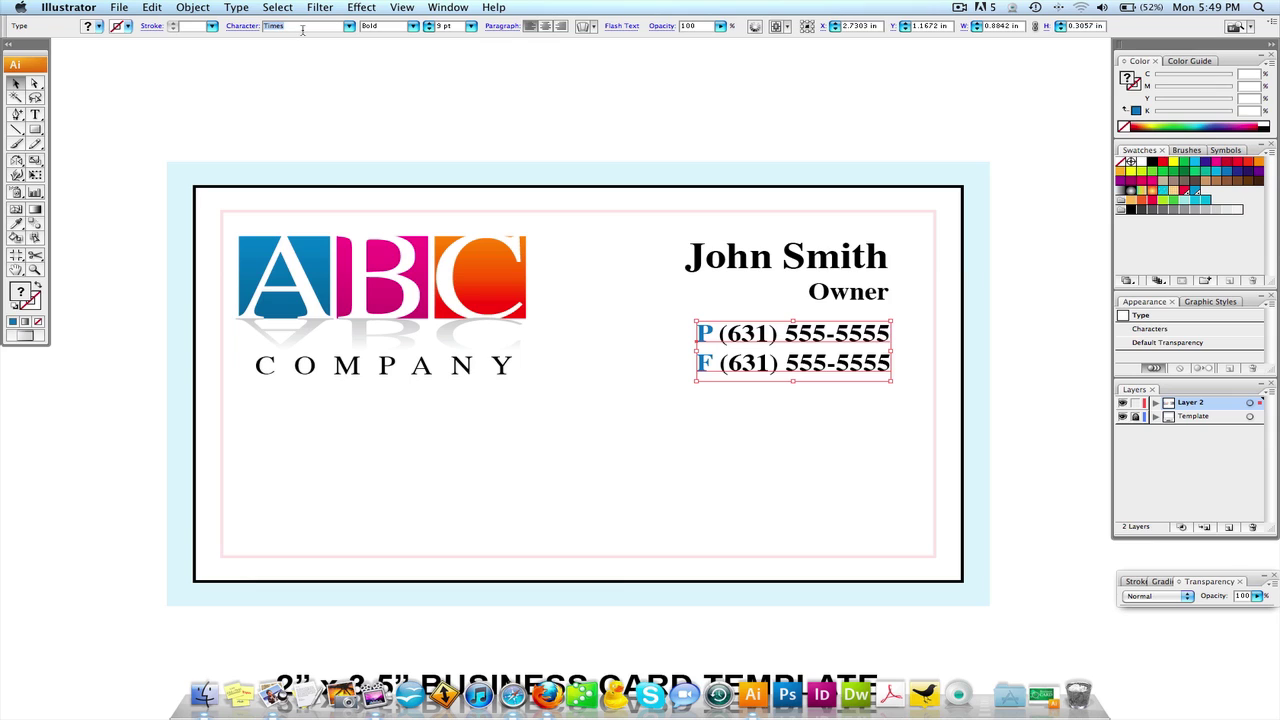
text(Myriad)
key(Return)
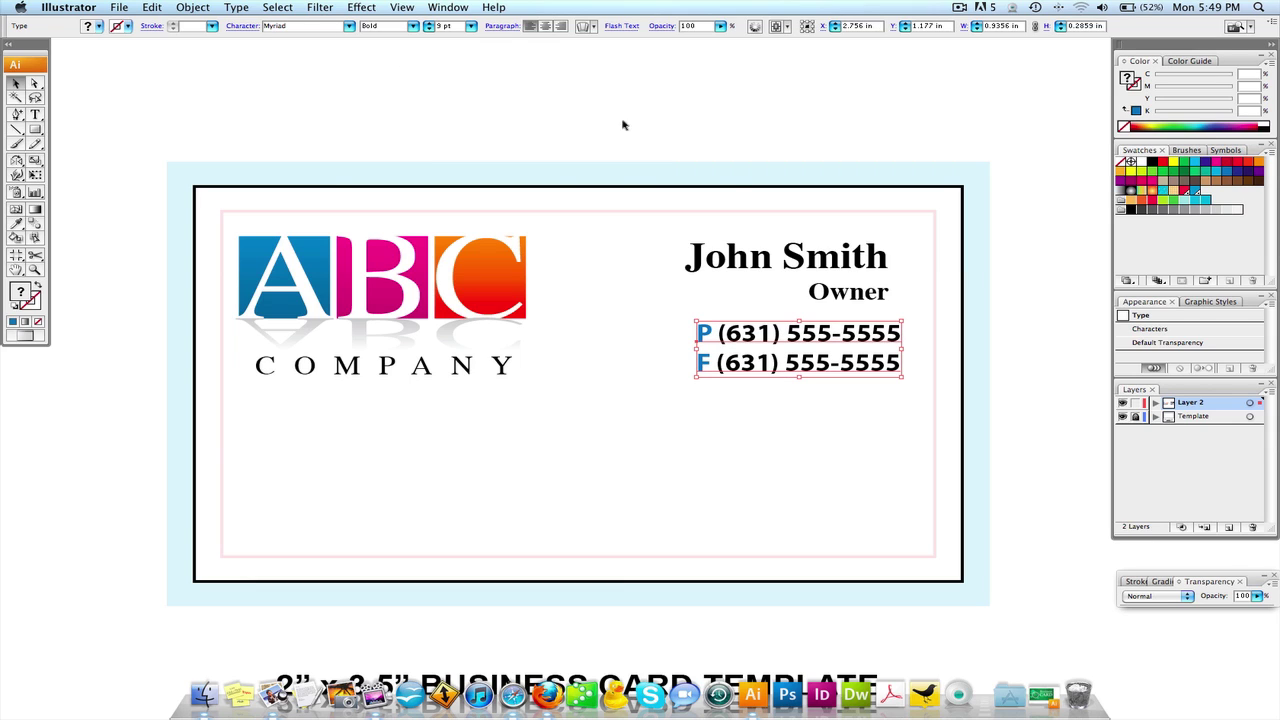
click(415, 28)
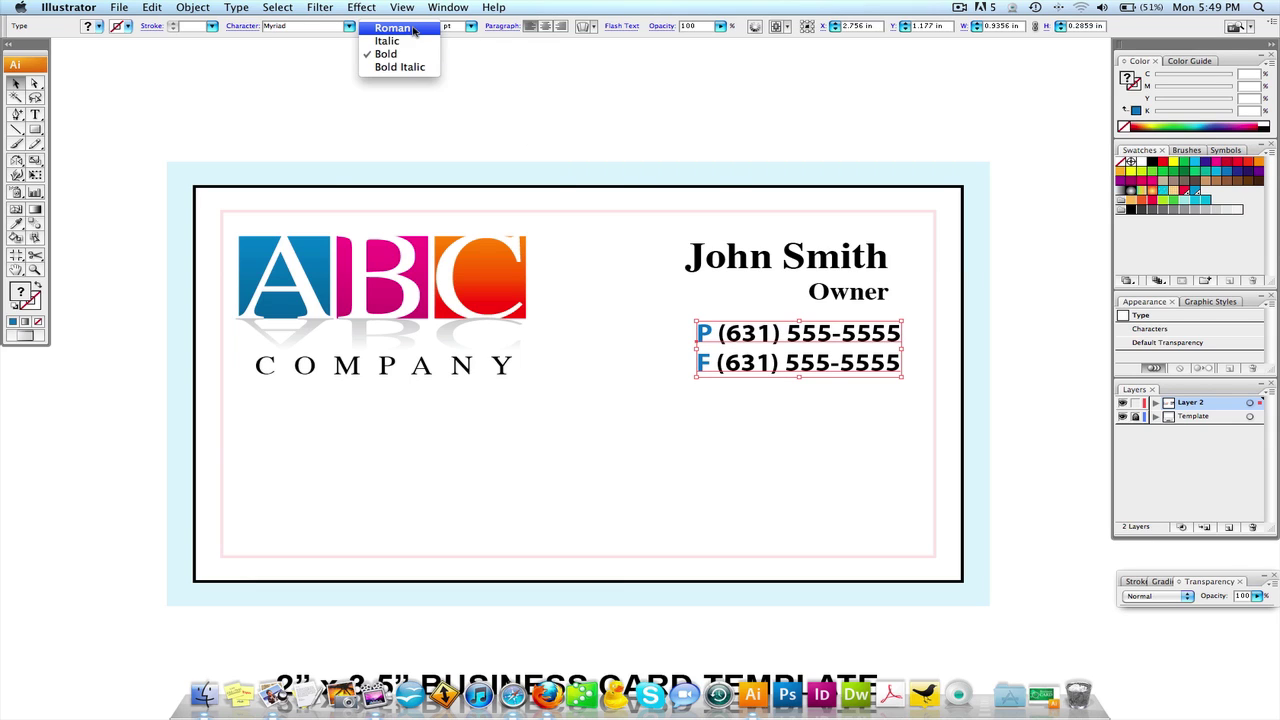
click(385, 21)
click(717, 316)
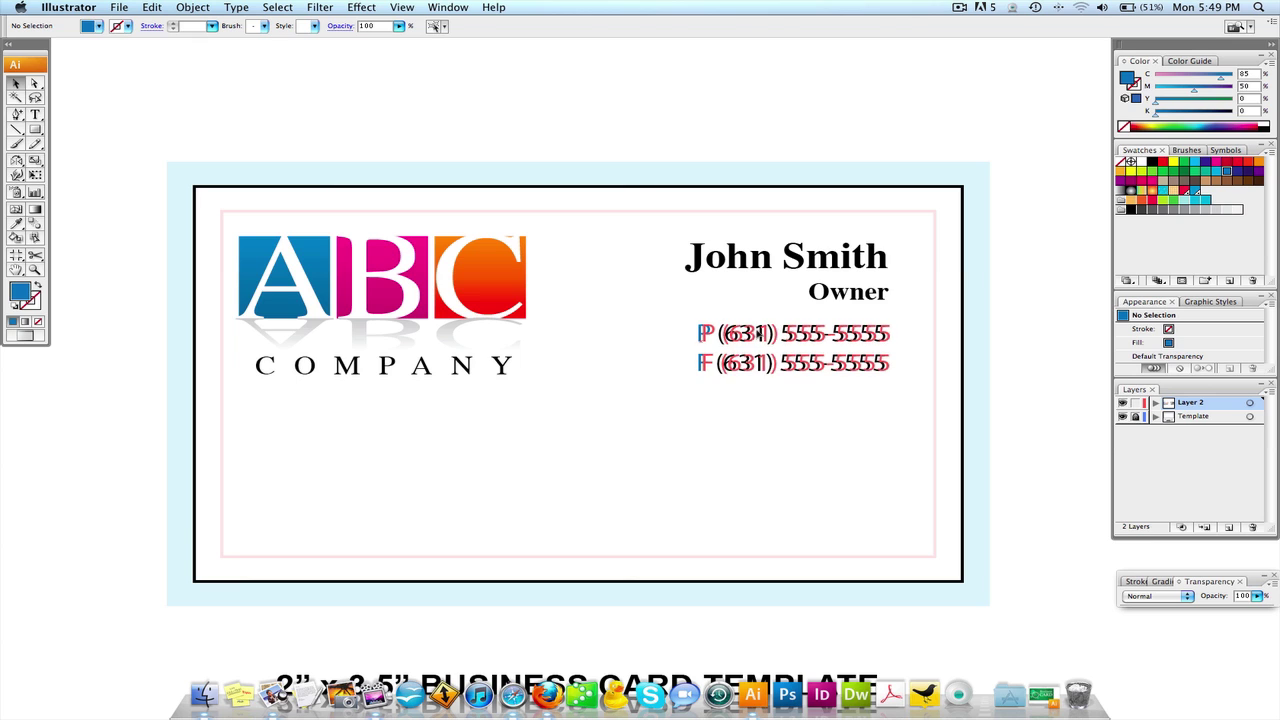
Right-align the name, title and phone lines together and nudge them slightly right.
click(860, 365)
shift+click(803, 243)
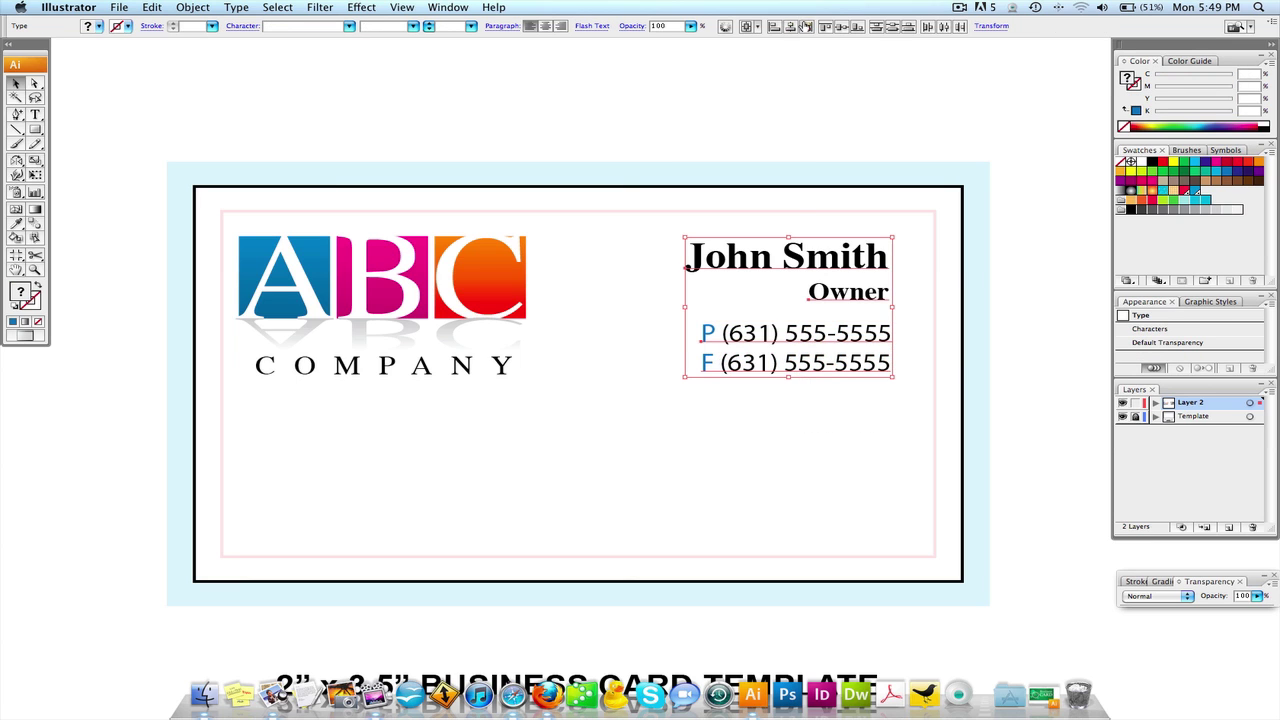
click(806, 26)
click(831, 150)
click(830, 290)
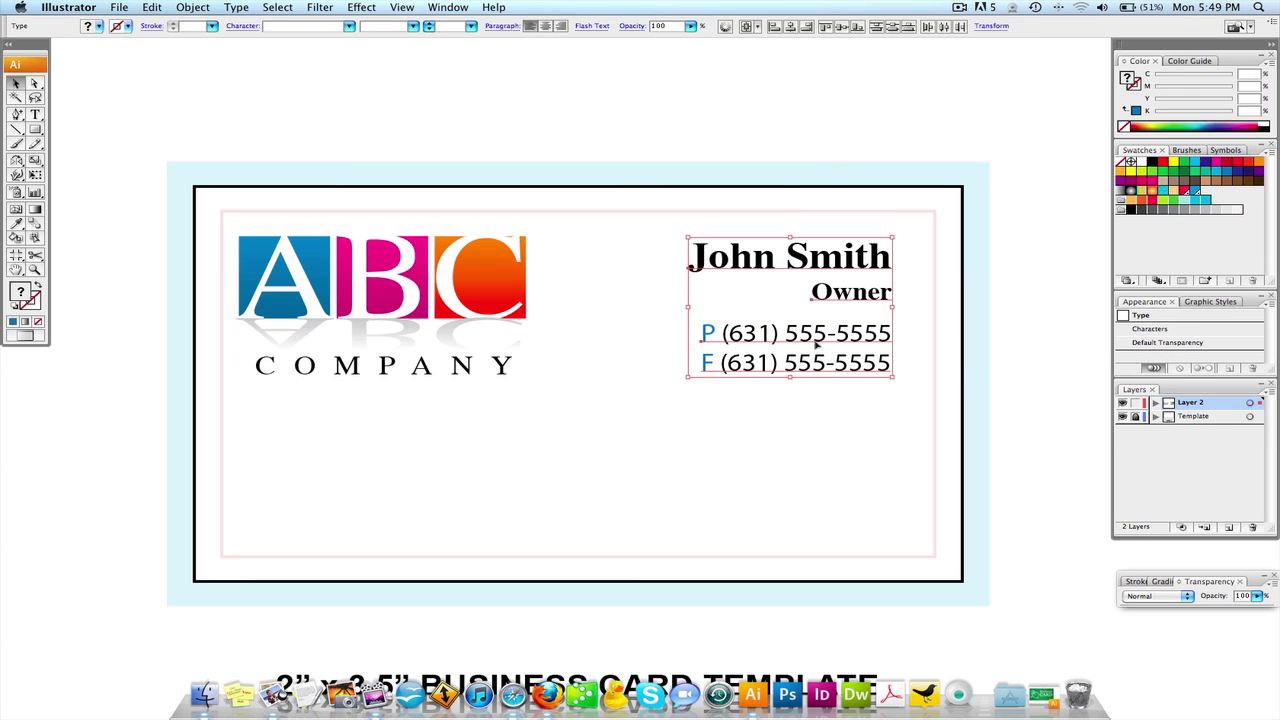
drag(818, 345, 828, 345)
Make the blue P and F labels bold.
double_click(717, 332)
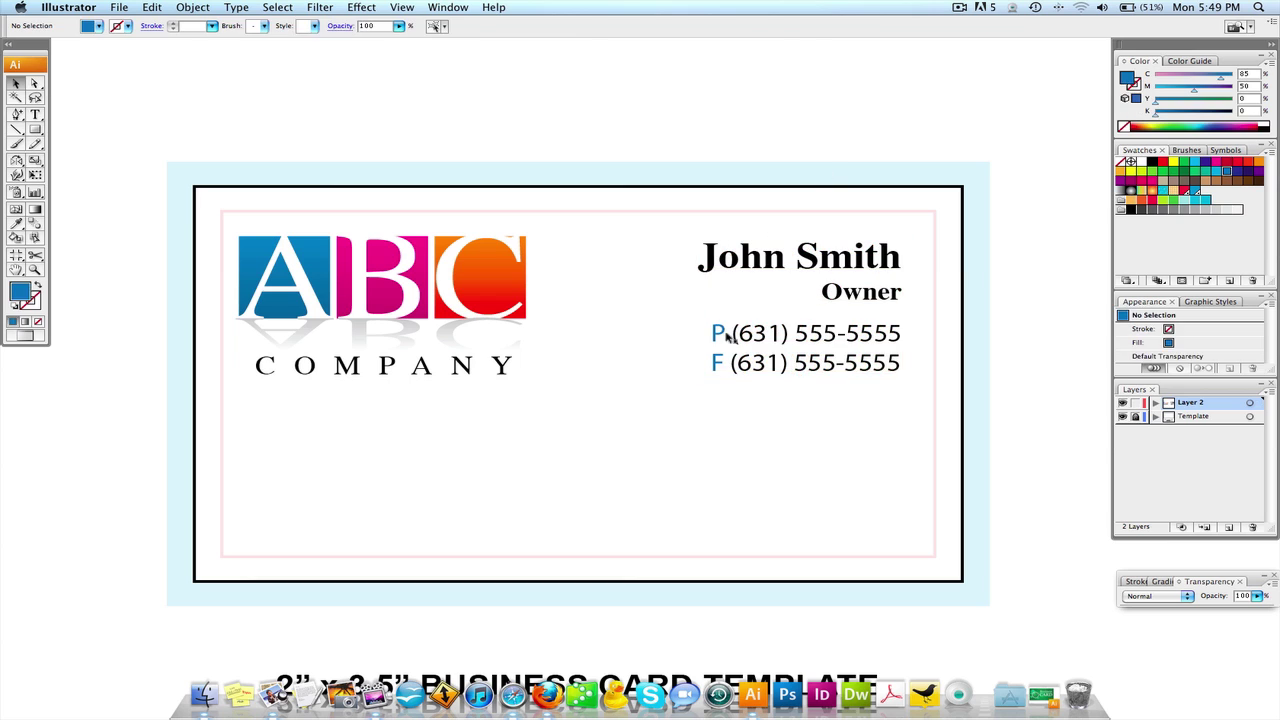
drag(710, 333, 726, 333)
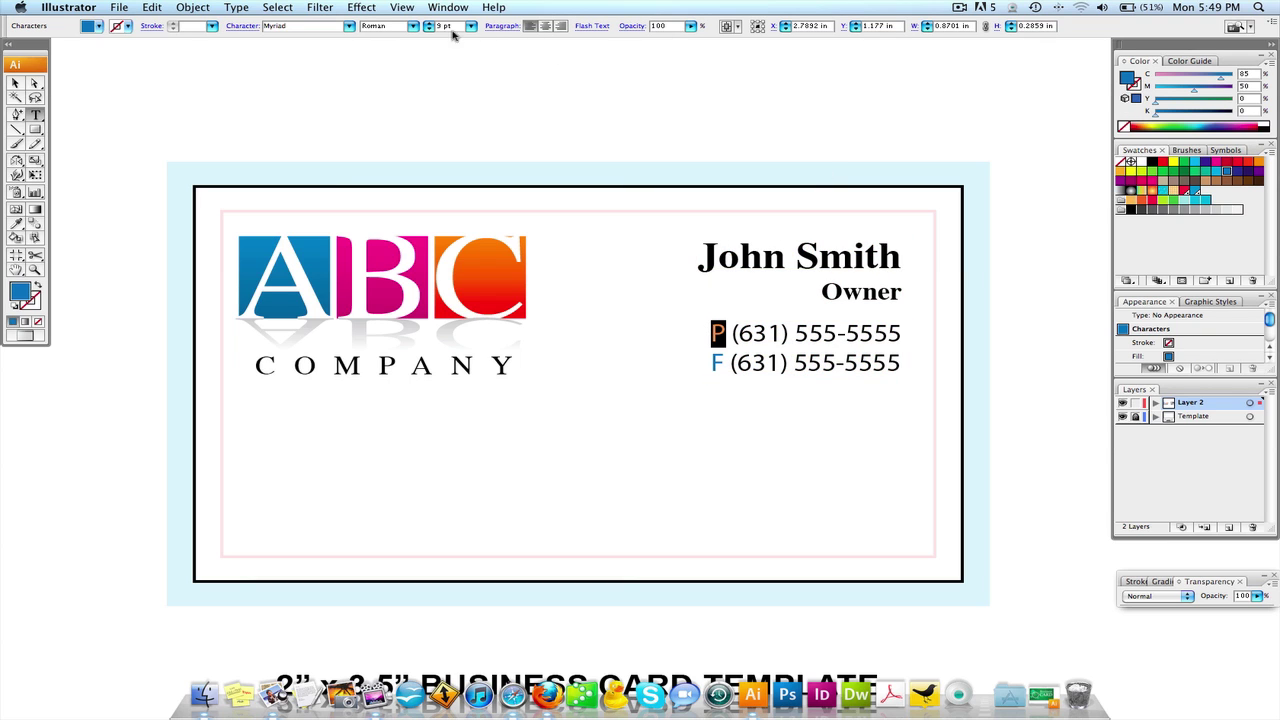
click(413, 26)
click(385, 48)
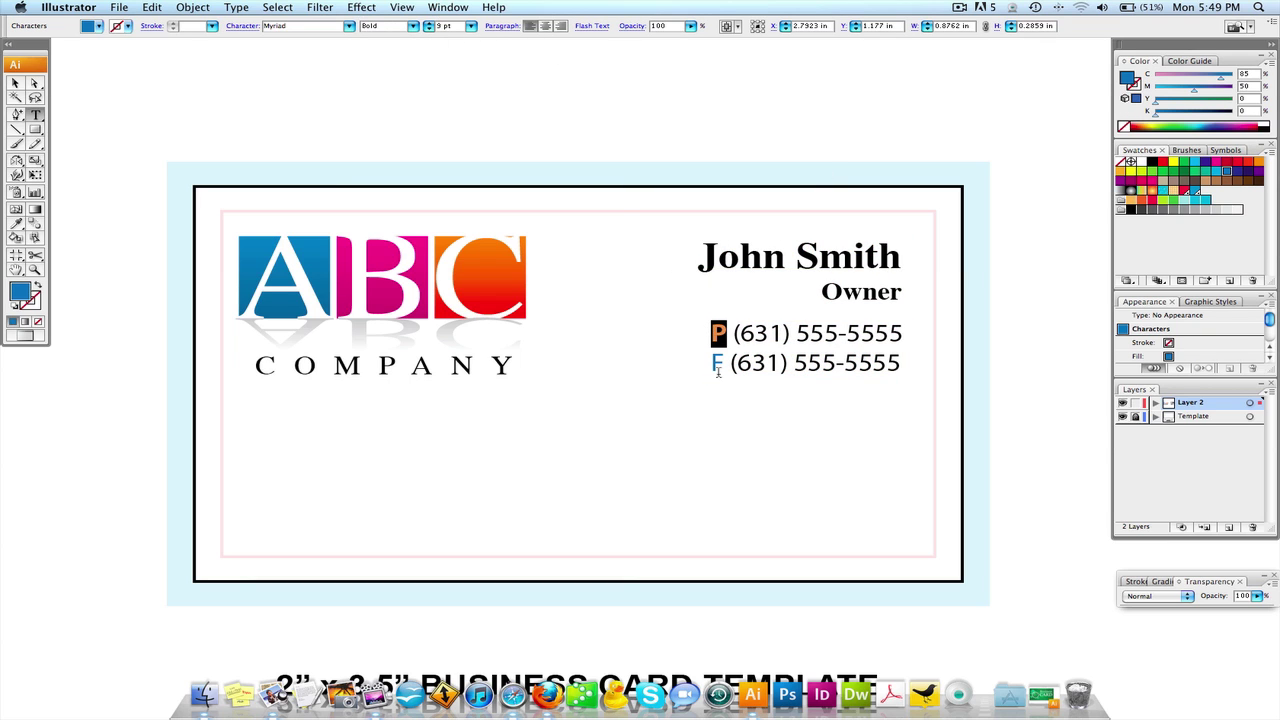
drag(724, 364, 681, 342)
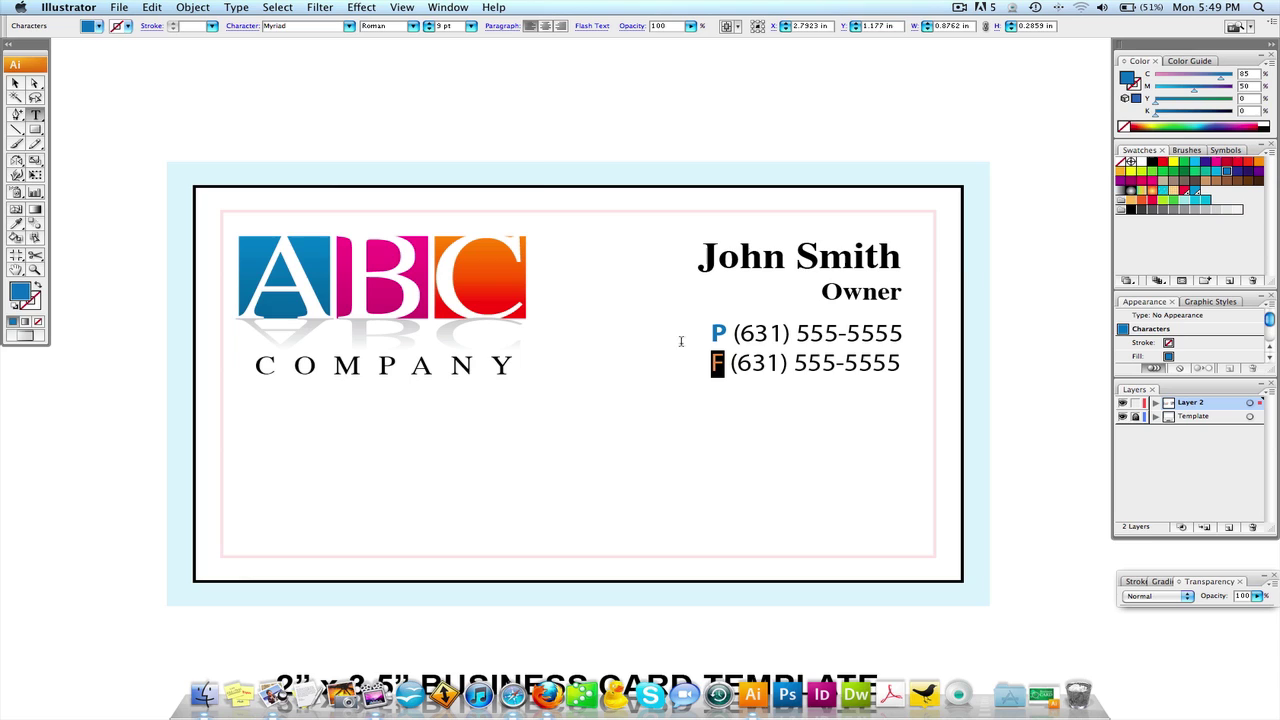
click(412, 28)
click(406, 49)
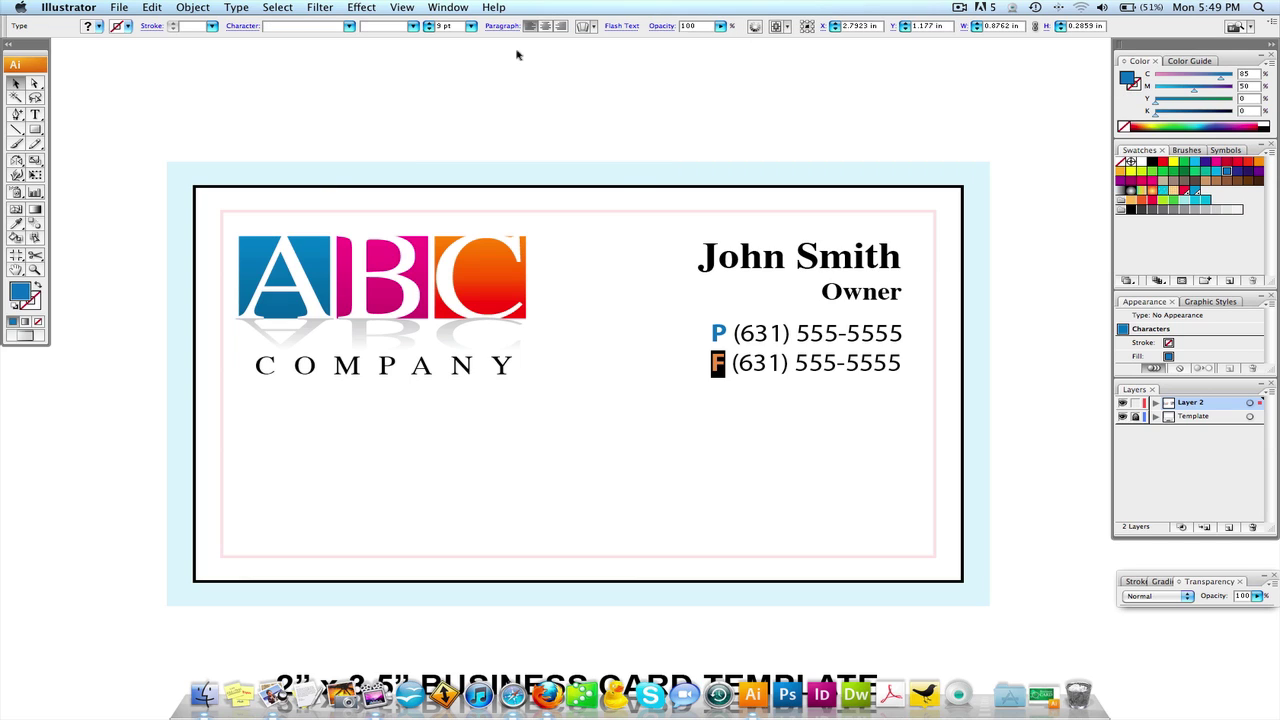
key(Escape)
click(650, 87)
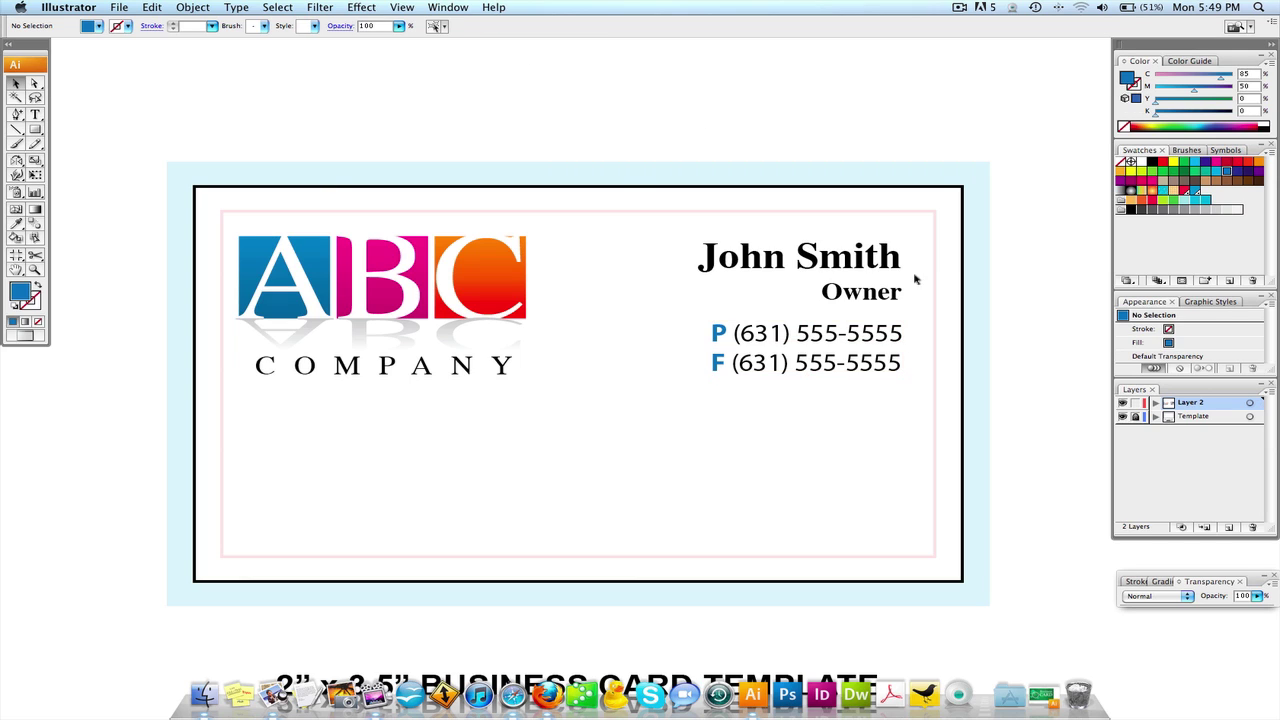
click(714, 368)
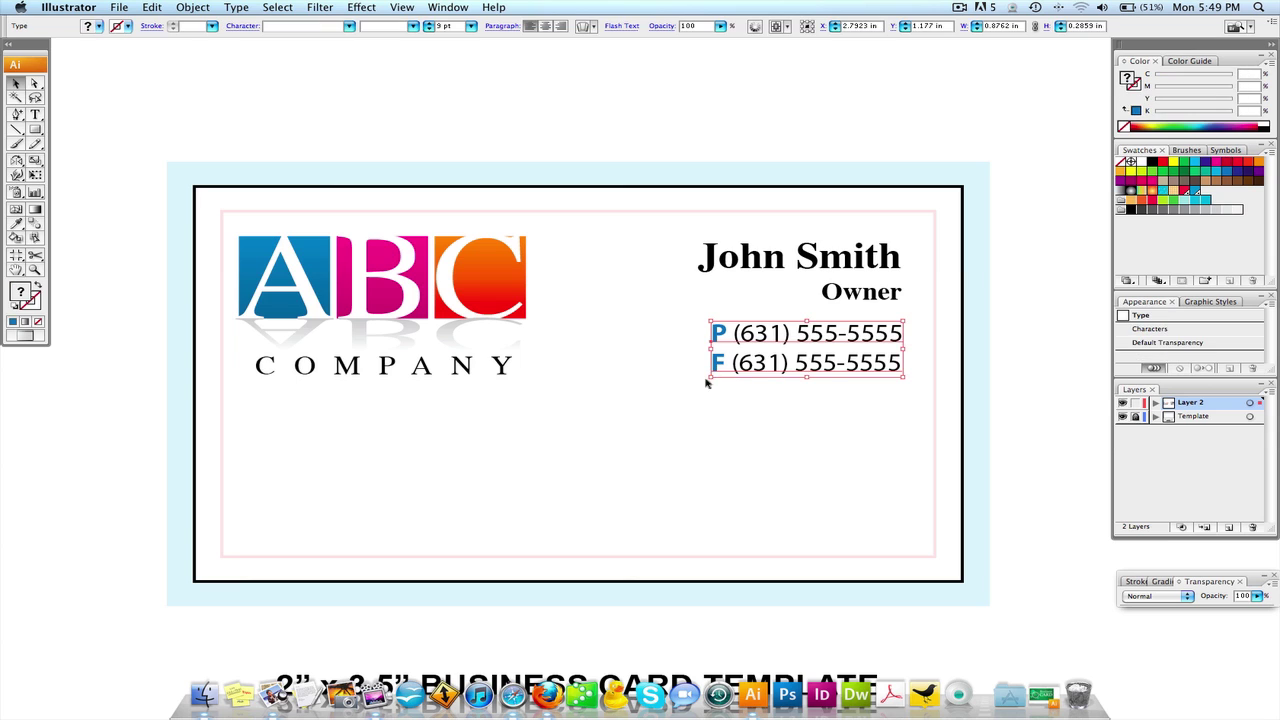
scroll(748, 401, down, 1)
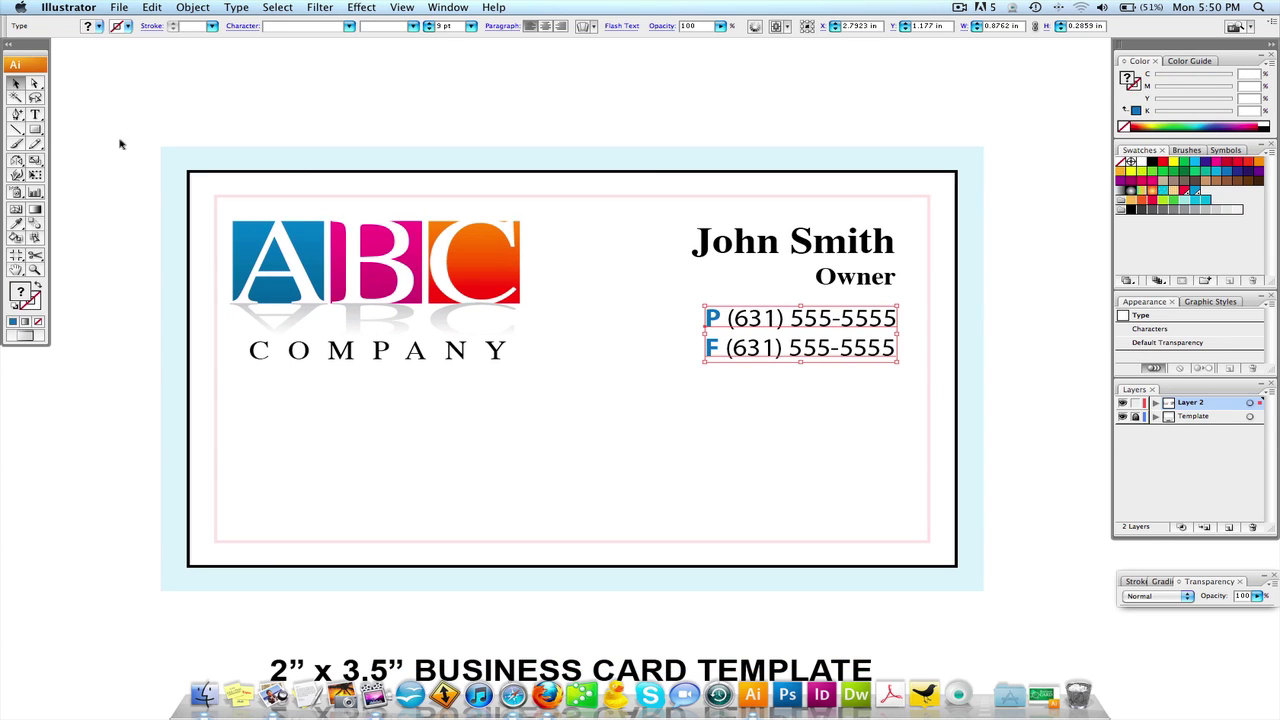
Draw a bar across the card bottom and give it the logo's blue gradient, running top to bottom.
click(35, 130)
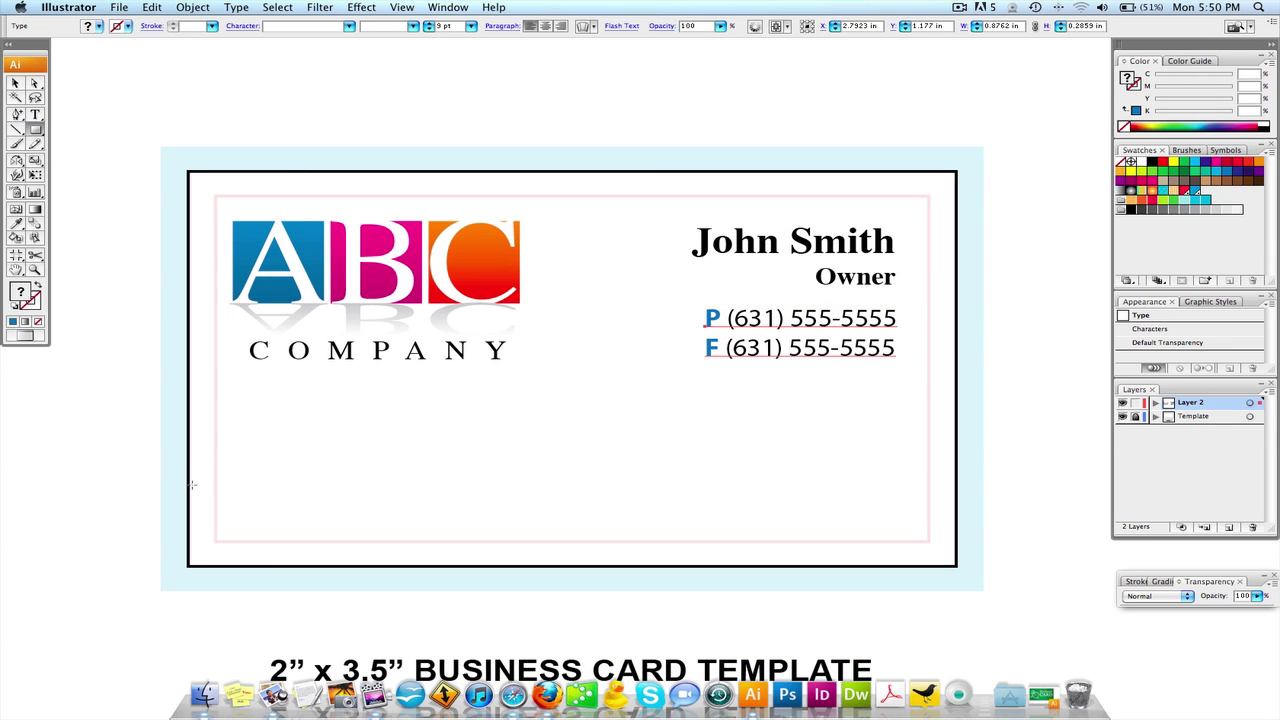
drag(188, 488, 957, 567)
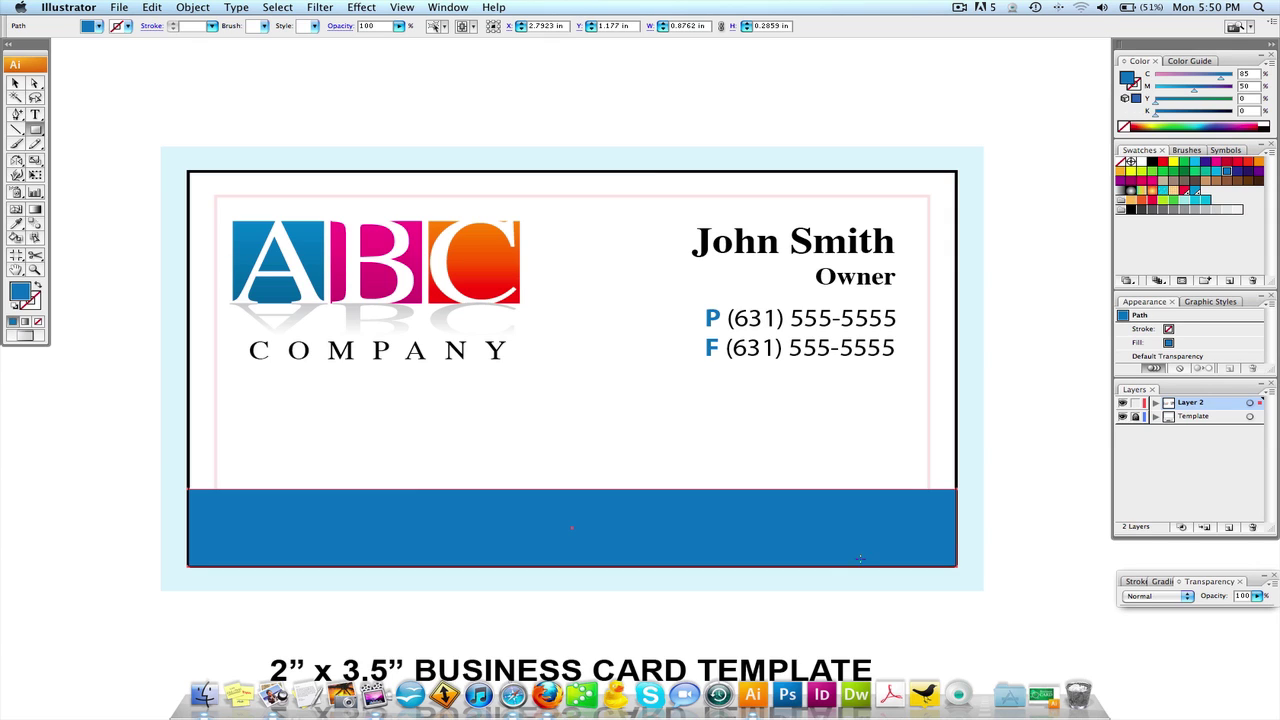
click(16, 224)
click(256, 227)
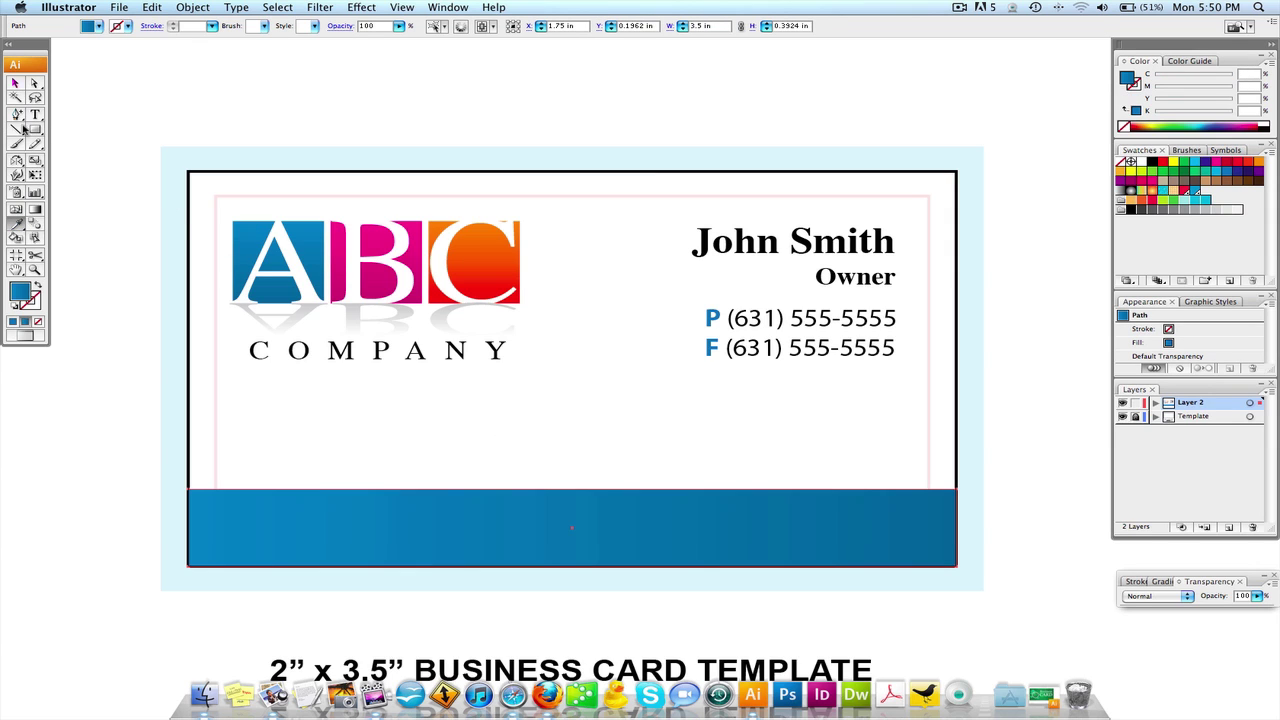
click(35, 209)
drag(563, 483, 562, 568)
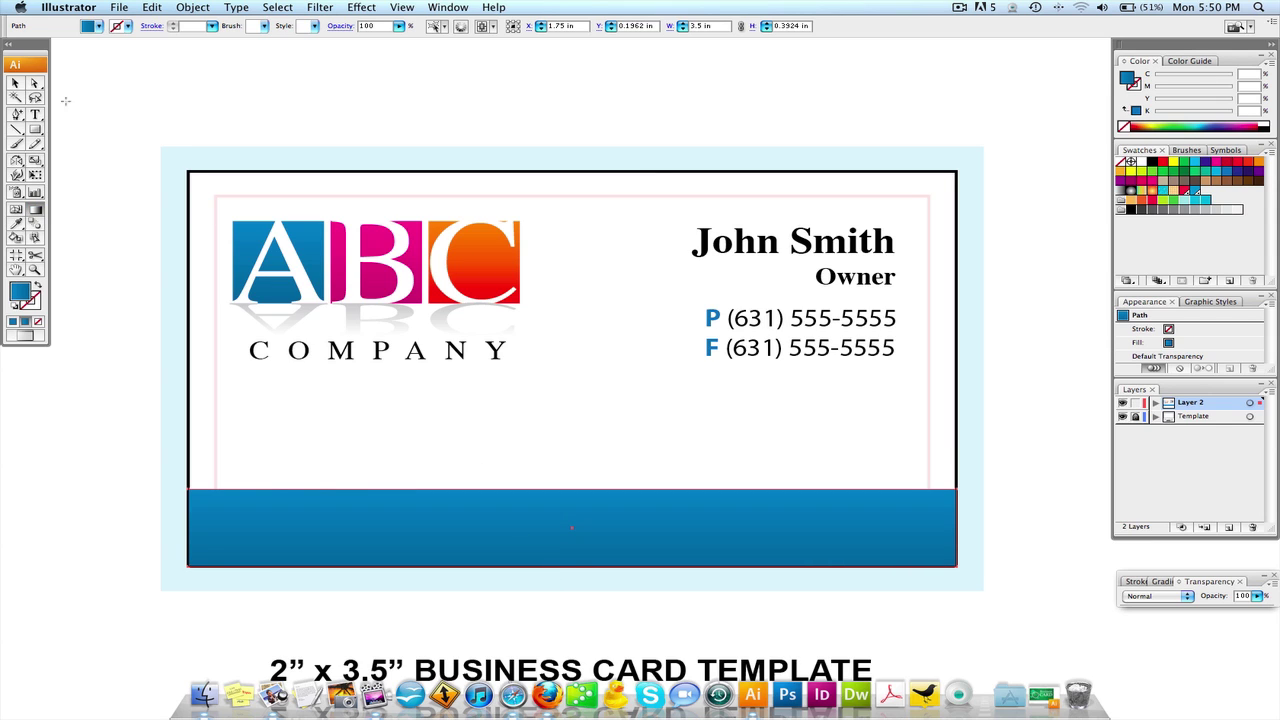
click(15, 83)
click(800, 437)
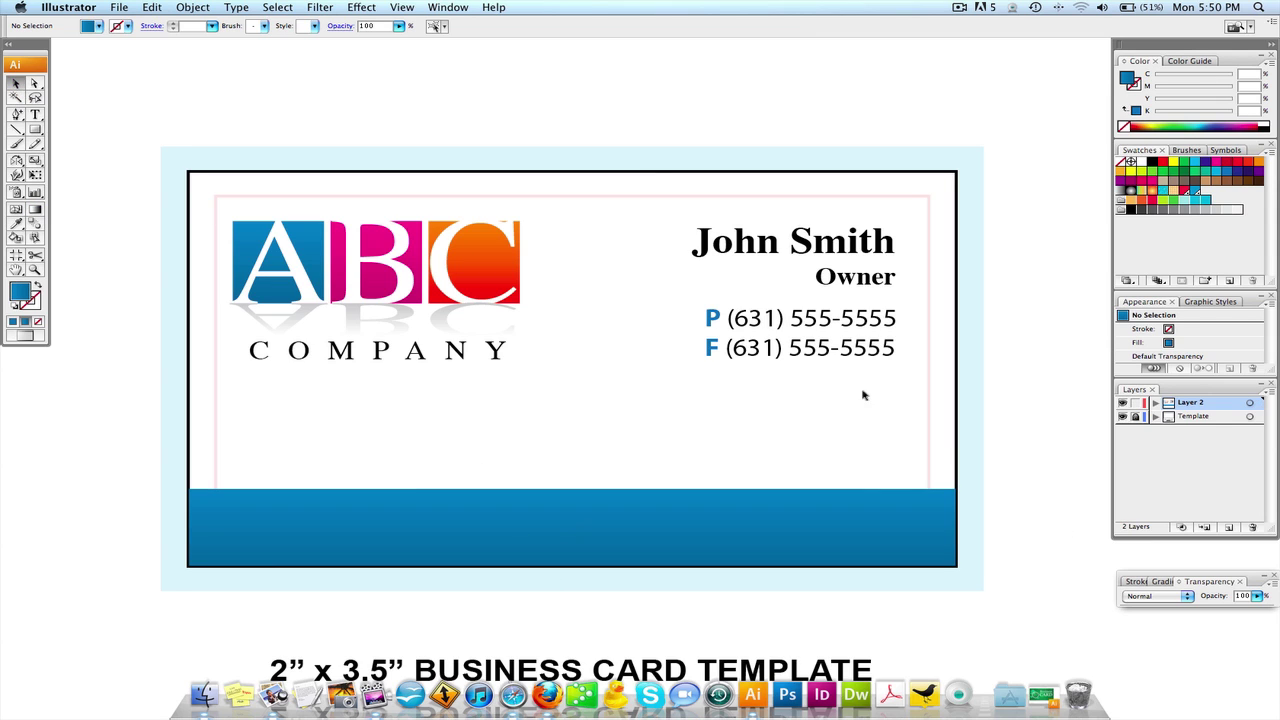
click(789, 347)
drag(789, 347, 550, 449)
key(super+a)
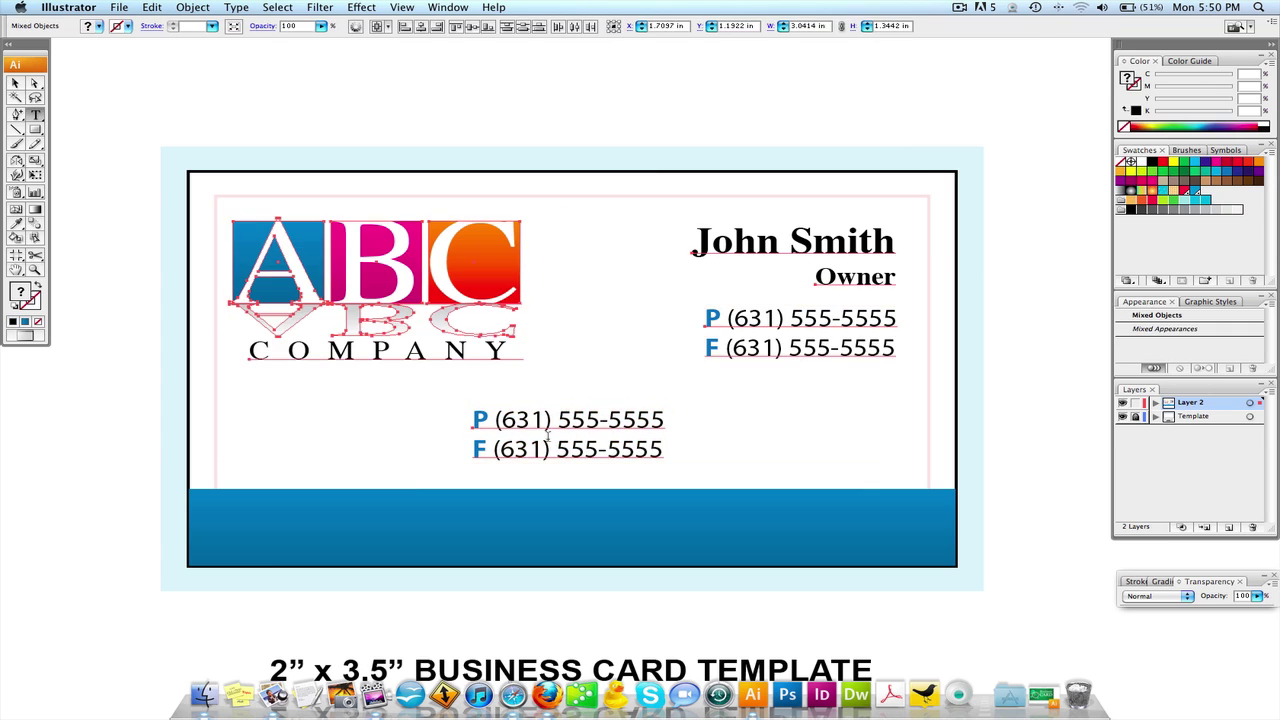
click(548, 433)
key(super+a)
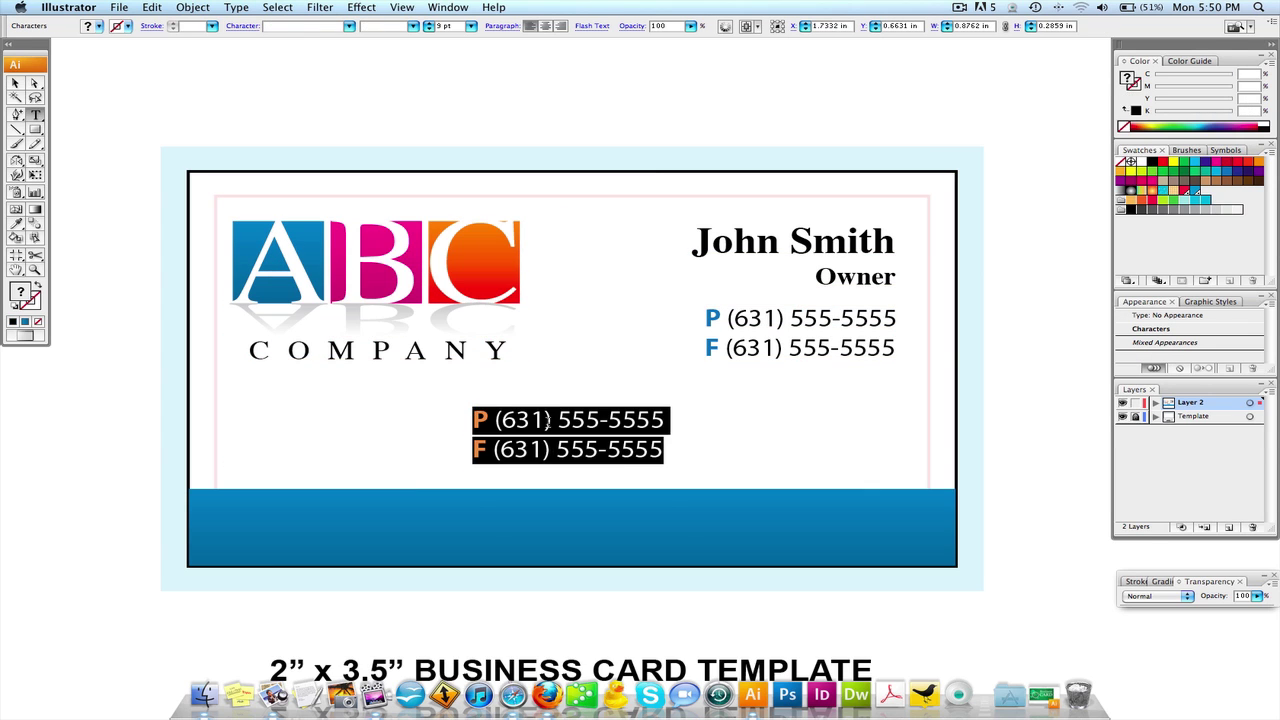
text(www.abc)
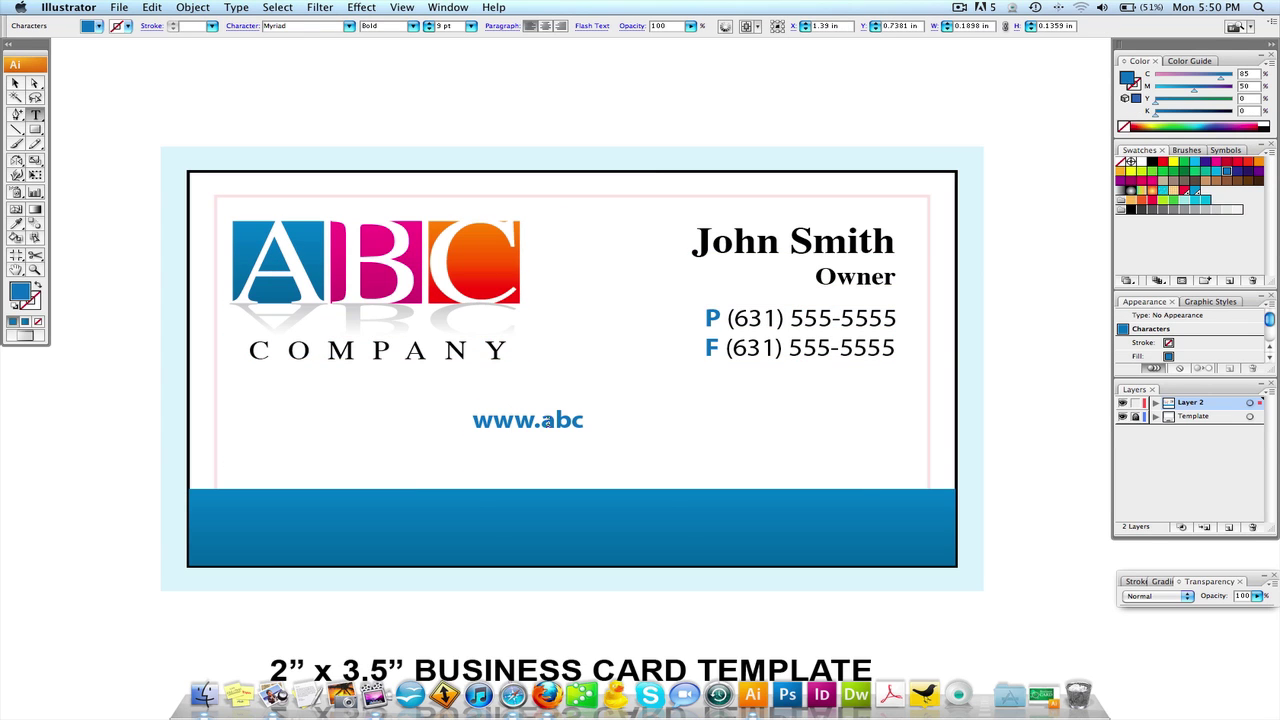
text(company.com)
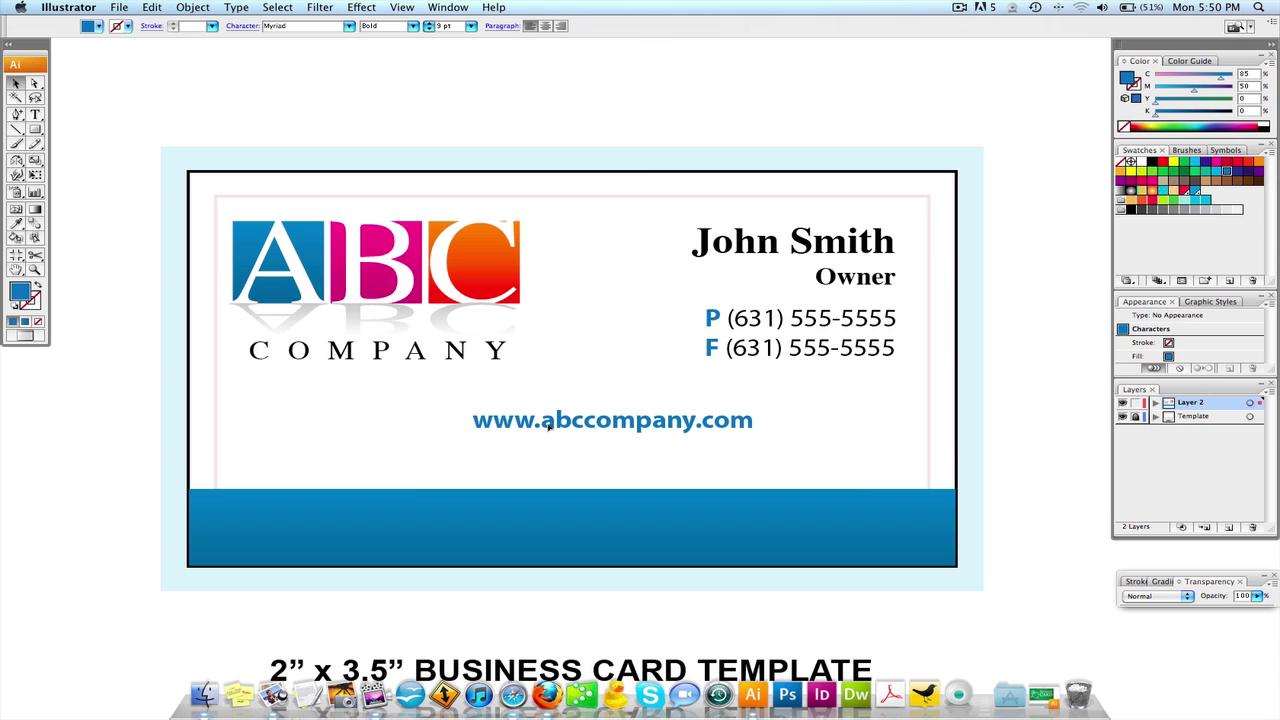
key(Escape)
Make the web address white with no stroke, move it onto the blue bar and enlarge it.
click(15, 308)
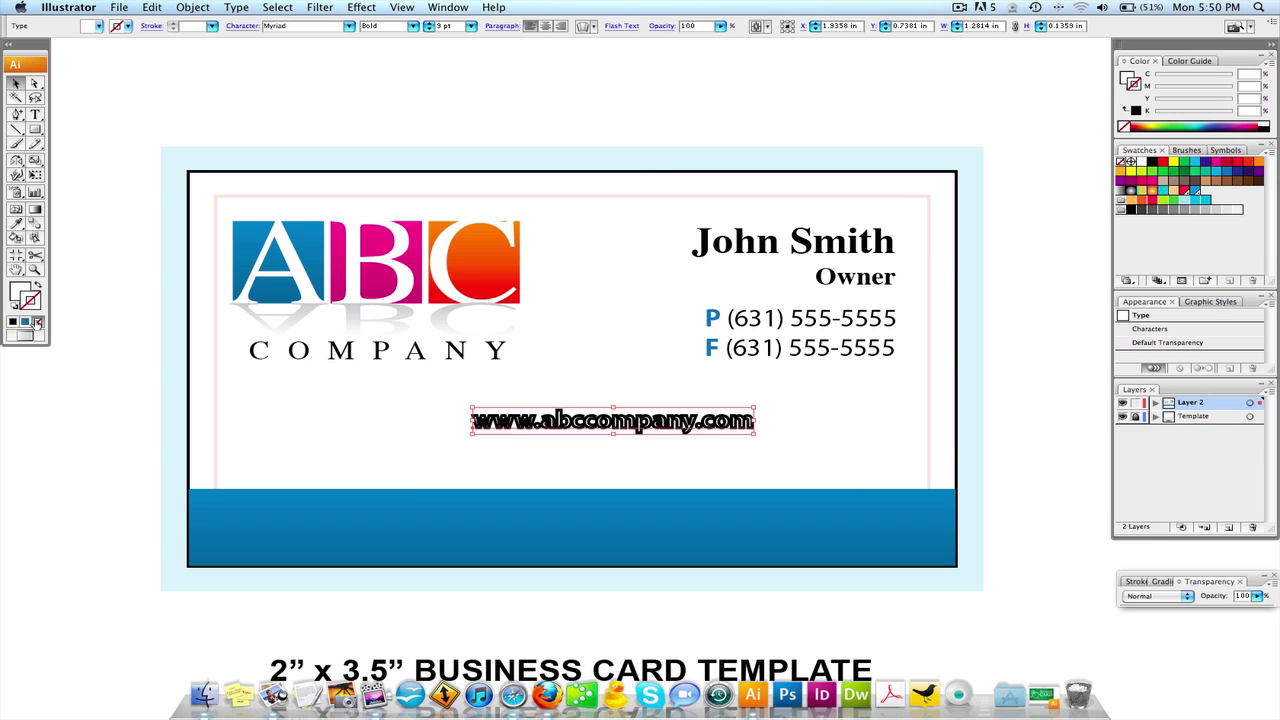
click(37, 321)
mouse_move(515, 422)
mouse_down()
mouse_move(471, 532)
mouse_move(445, 534)
mouse_move(467, 534)
mouse_up()
drag(708, 520, 868, 505)
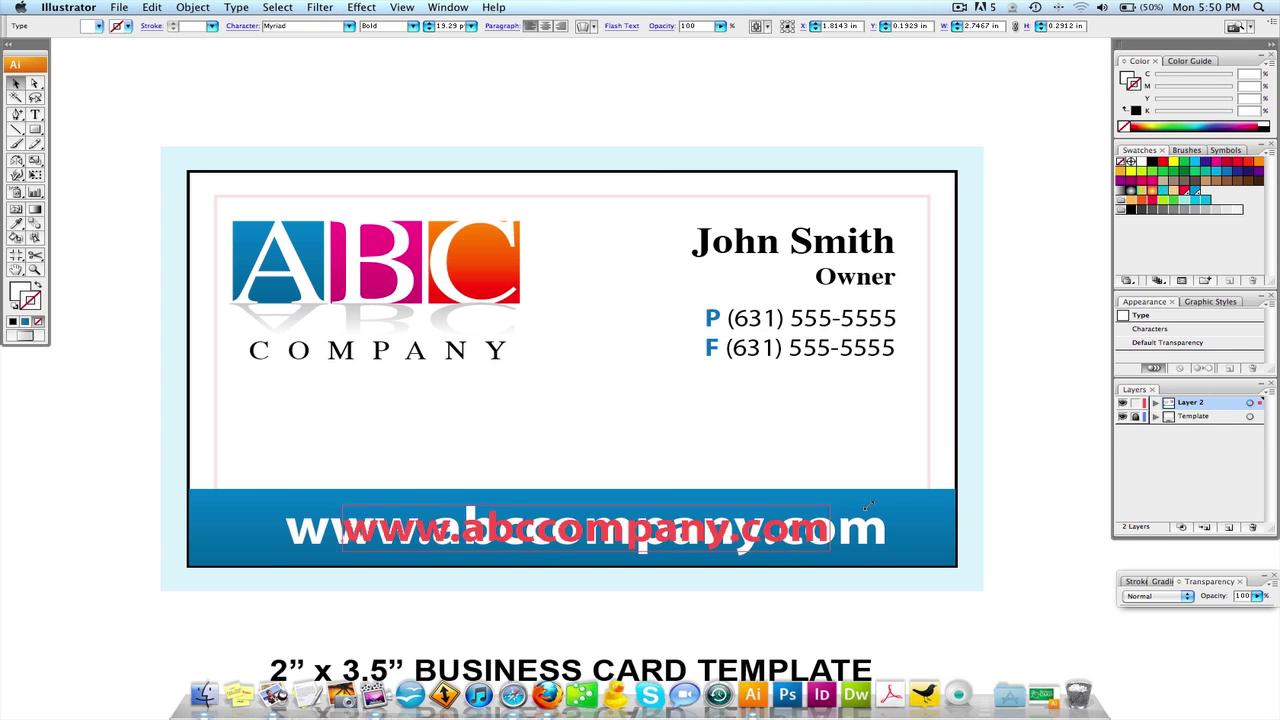
Change the website text to the Roman (regular) style and nudge it right.
click(413, 27)
click(386, 37)
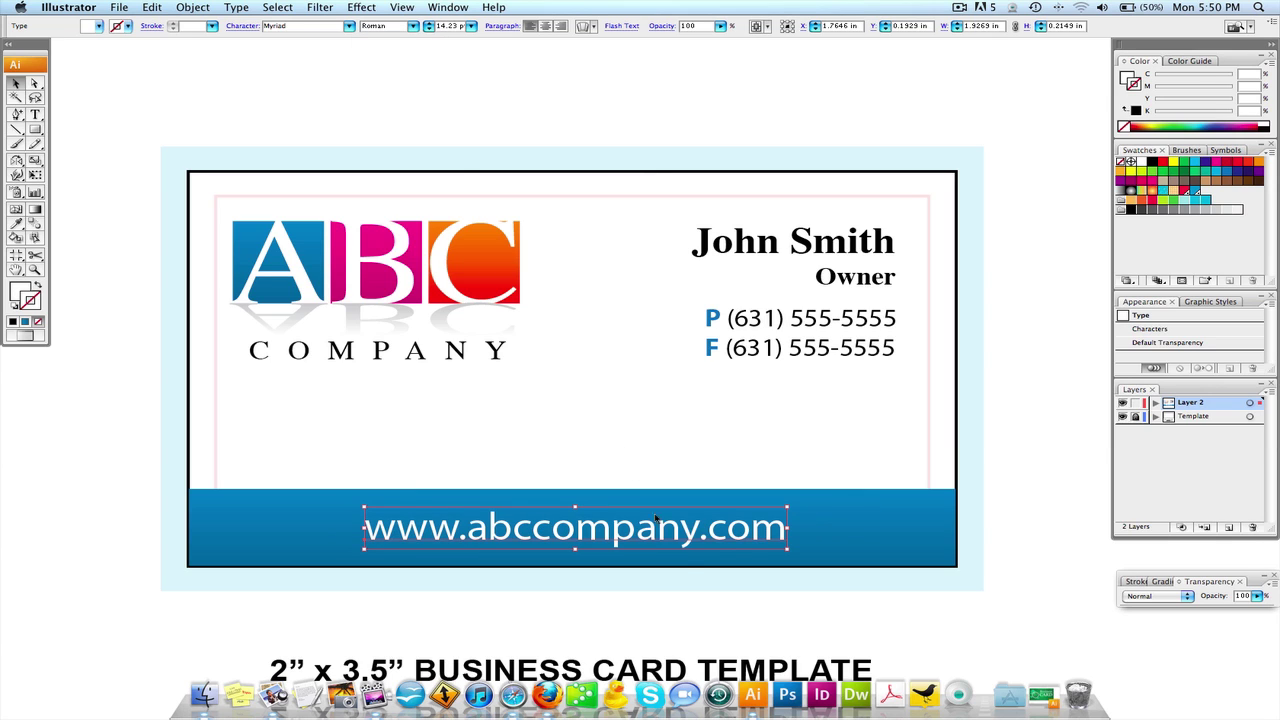
key(Right)
key(Right)
key(Right)
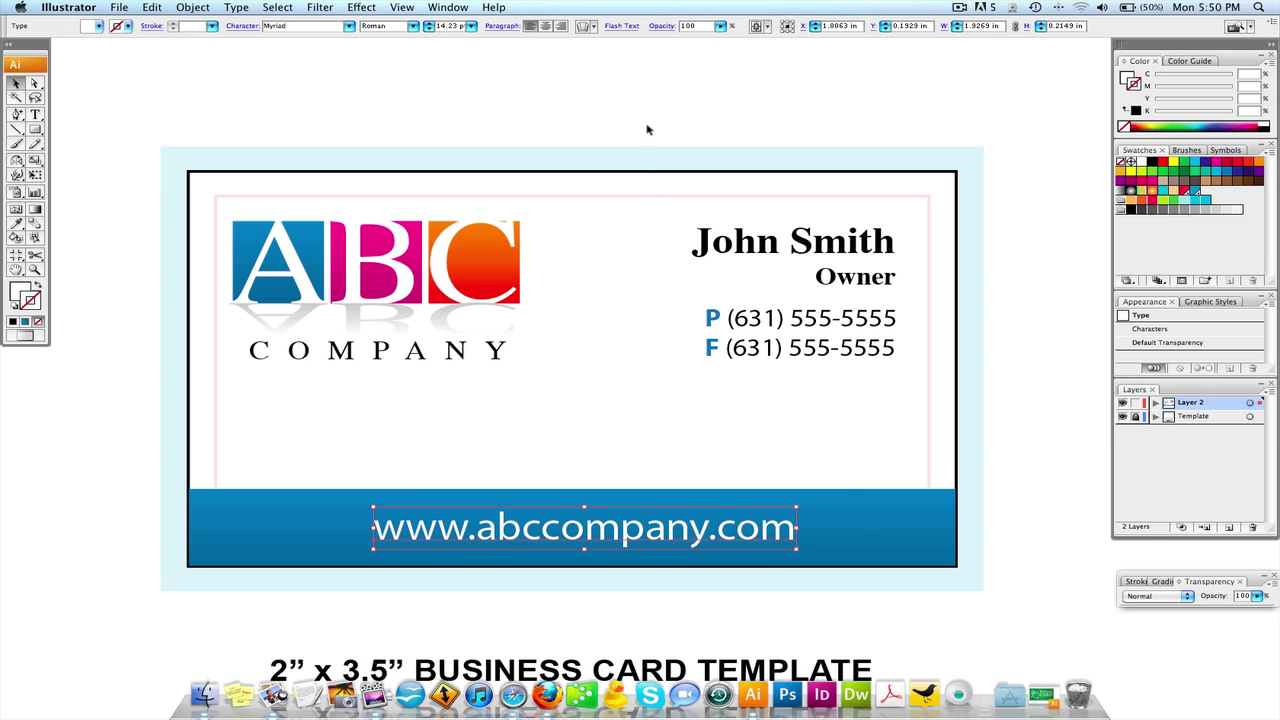
click(570, 128)
Centre the website text horizontally on the blue bar by aligning the two together.
drag(554, 157, 540, 157)
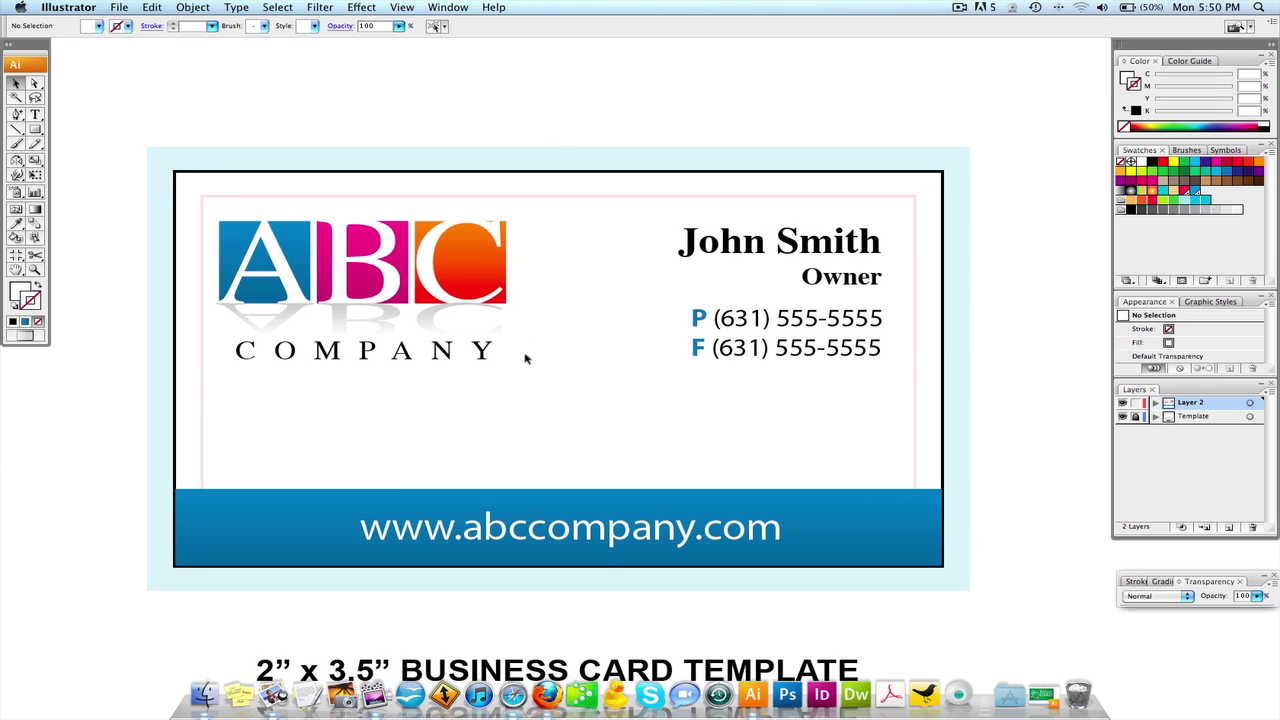
click(579, 536)
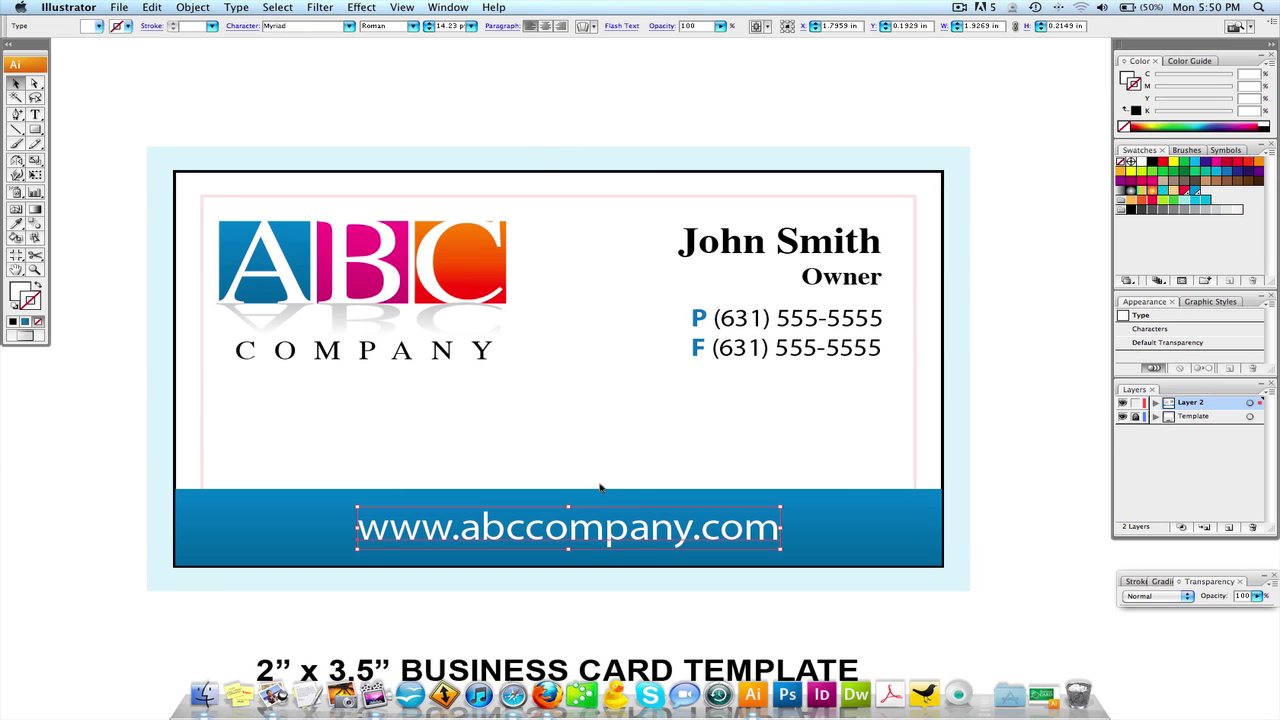
shift+click(577, 490)
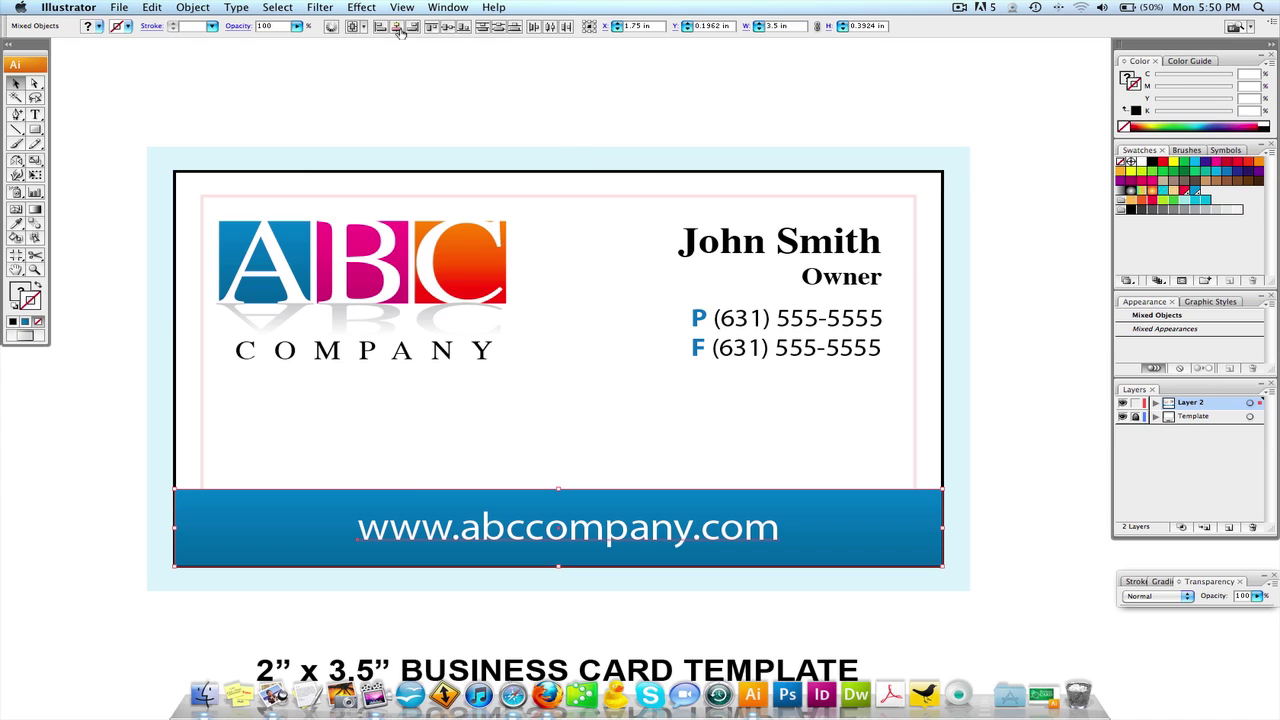
click(397, 28)
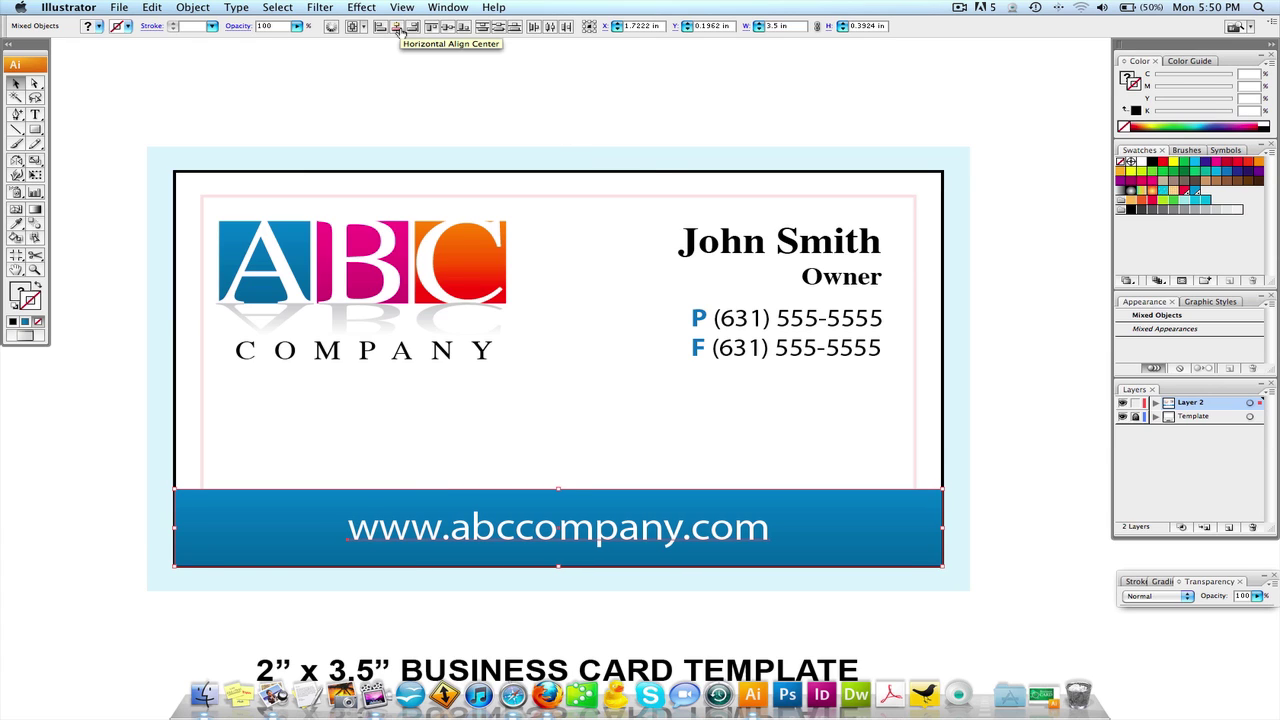
click(140, 267)
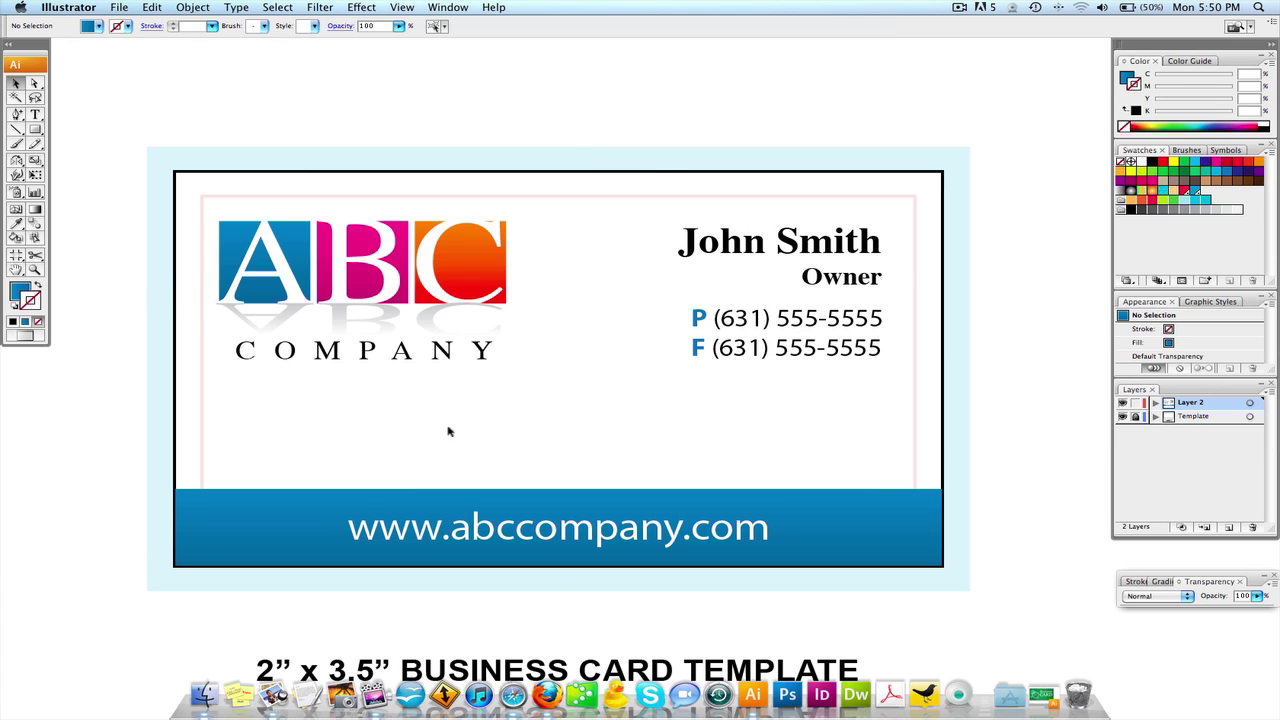
click(451, 537)
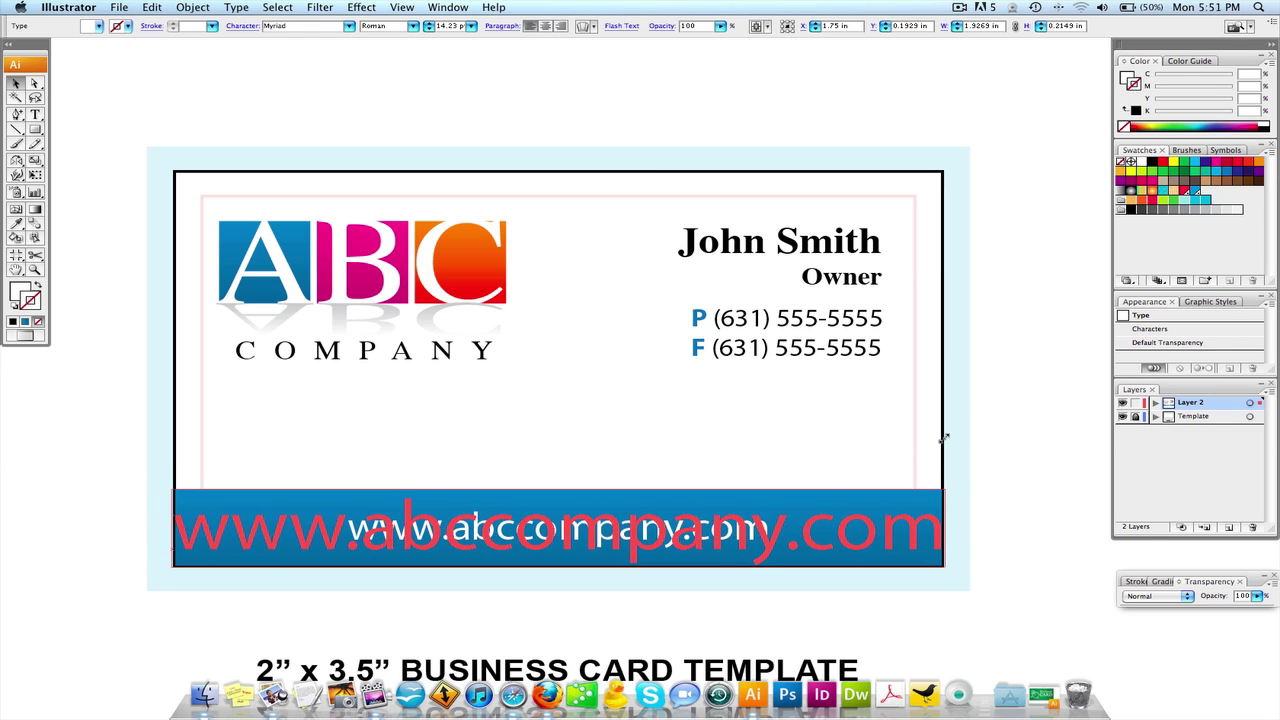
Stretch the blue bar's bottom-left corner and right edge into the bleed, about 3.63 × 0.51 in.
click(708, 503)
click(607, 540)
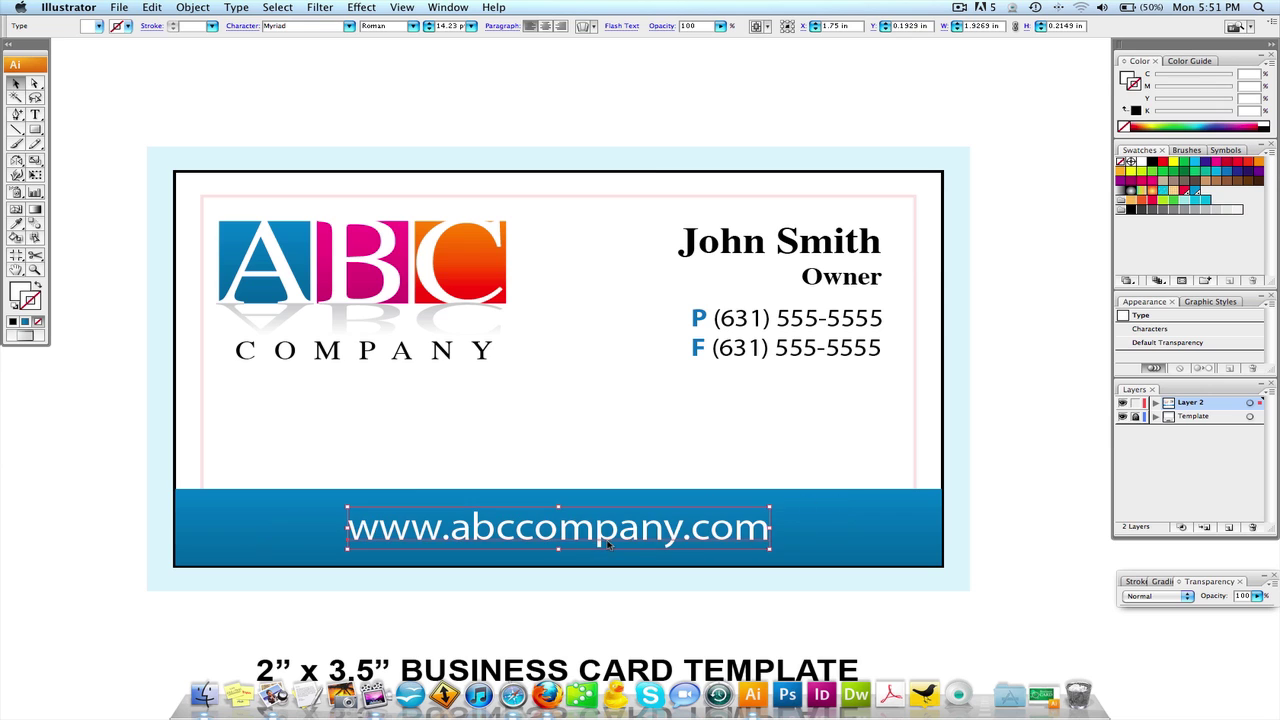
click(589, 437)
scroll(571, 386, down, 1)
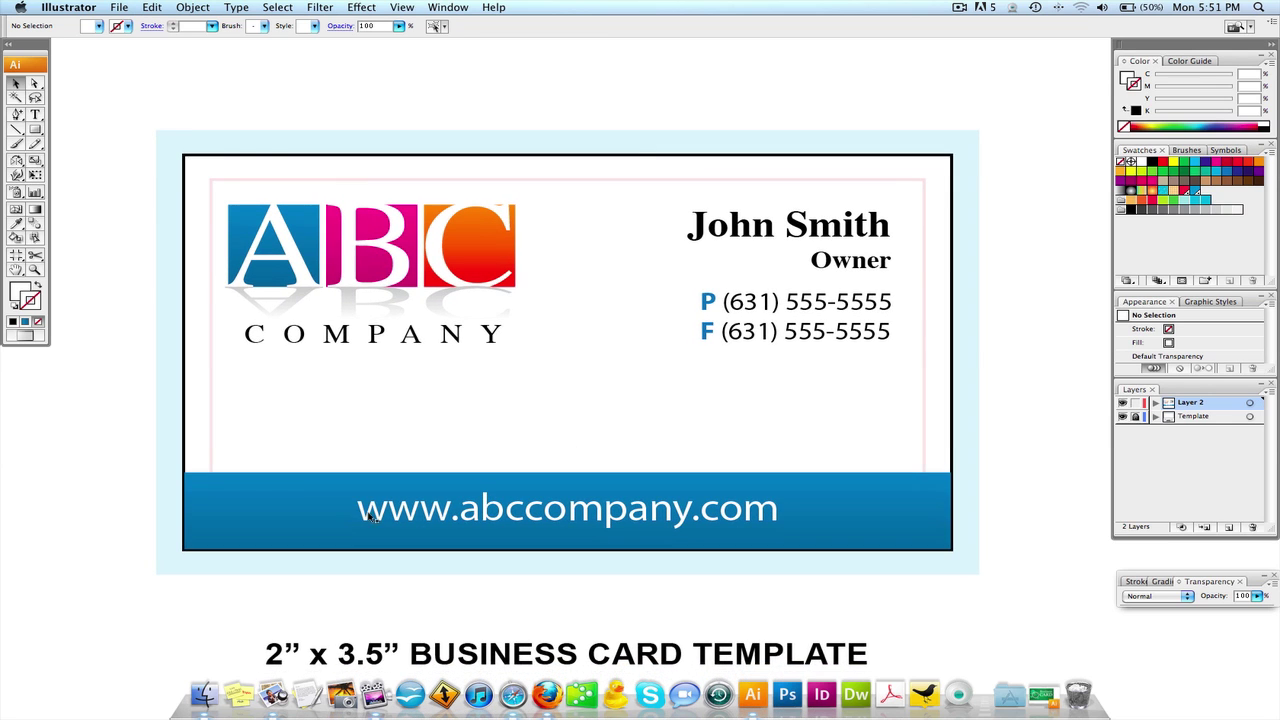
scroll(278, 557, up, 3)
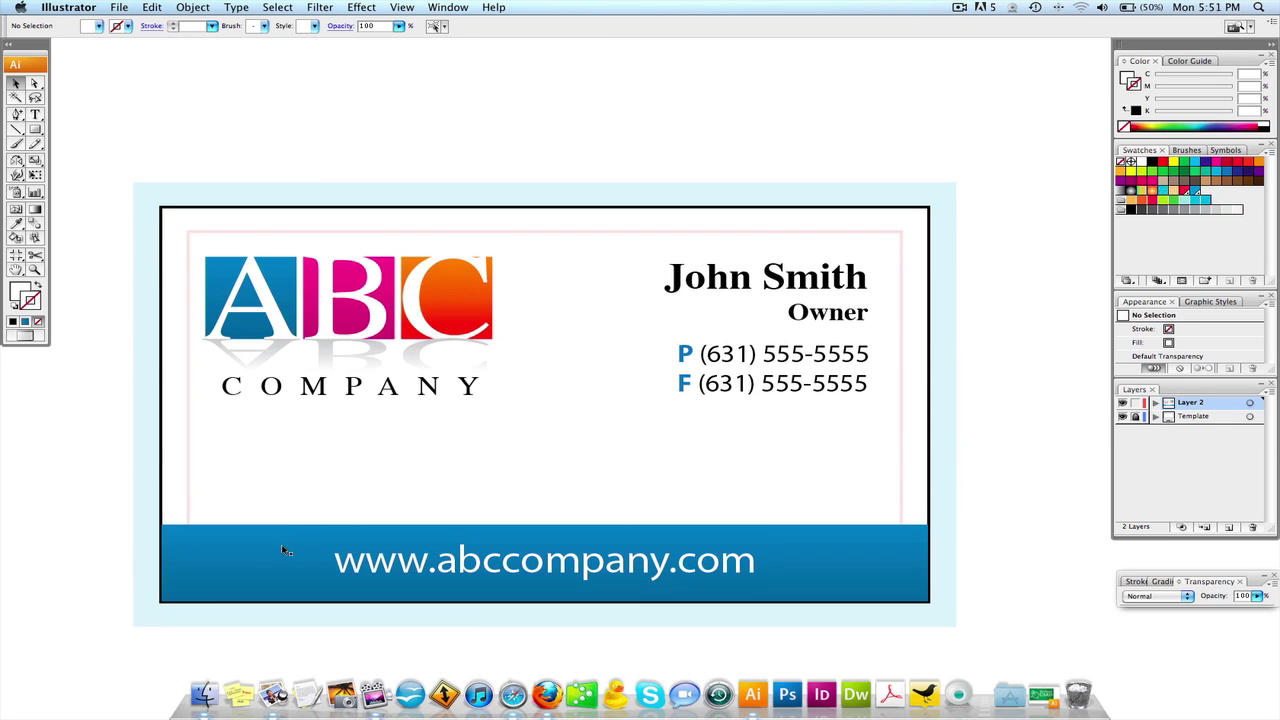
scroll(285, 551, down, 3)
click(300, 506)
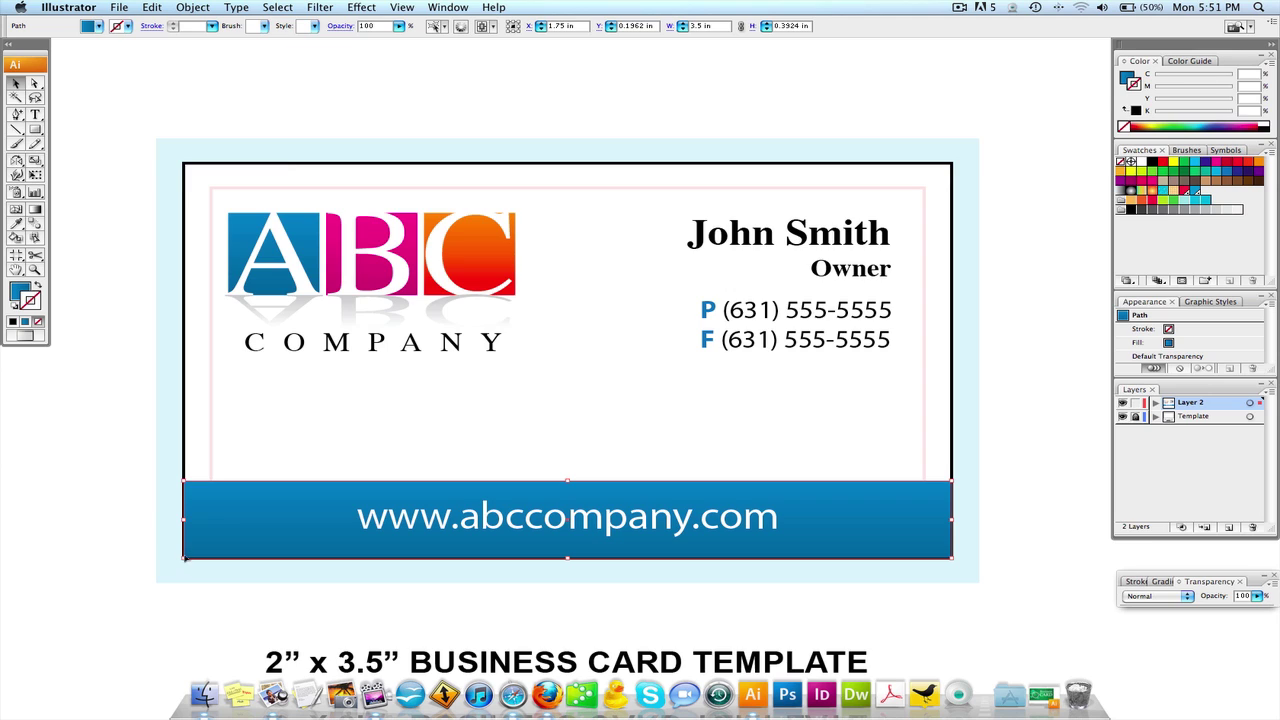
drag(181, 558, 155, 582)
drag(954, 530, 978, 530)
click(945, 447)
scroll(945, 447, up, 3)
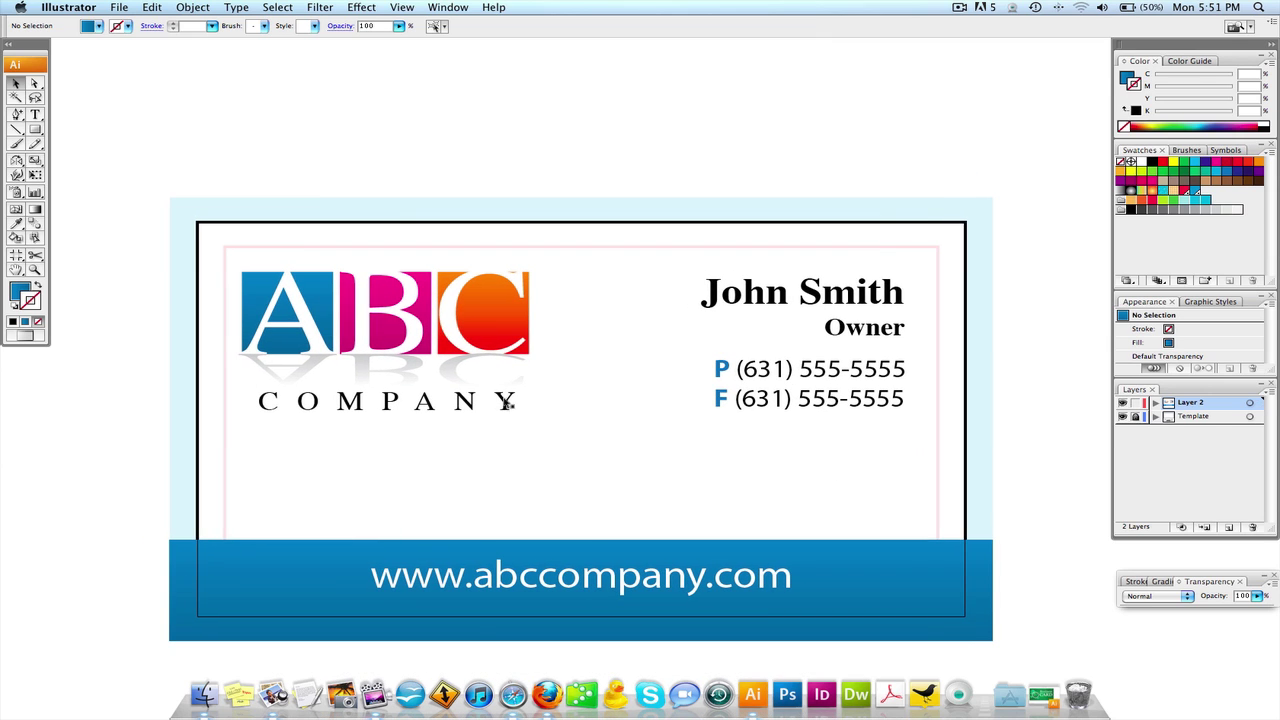
Copy the phone and fax block just below itself and retype it as the street address line.
click(786, 400)
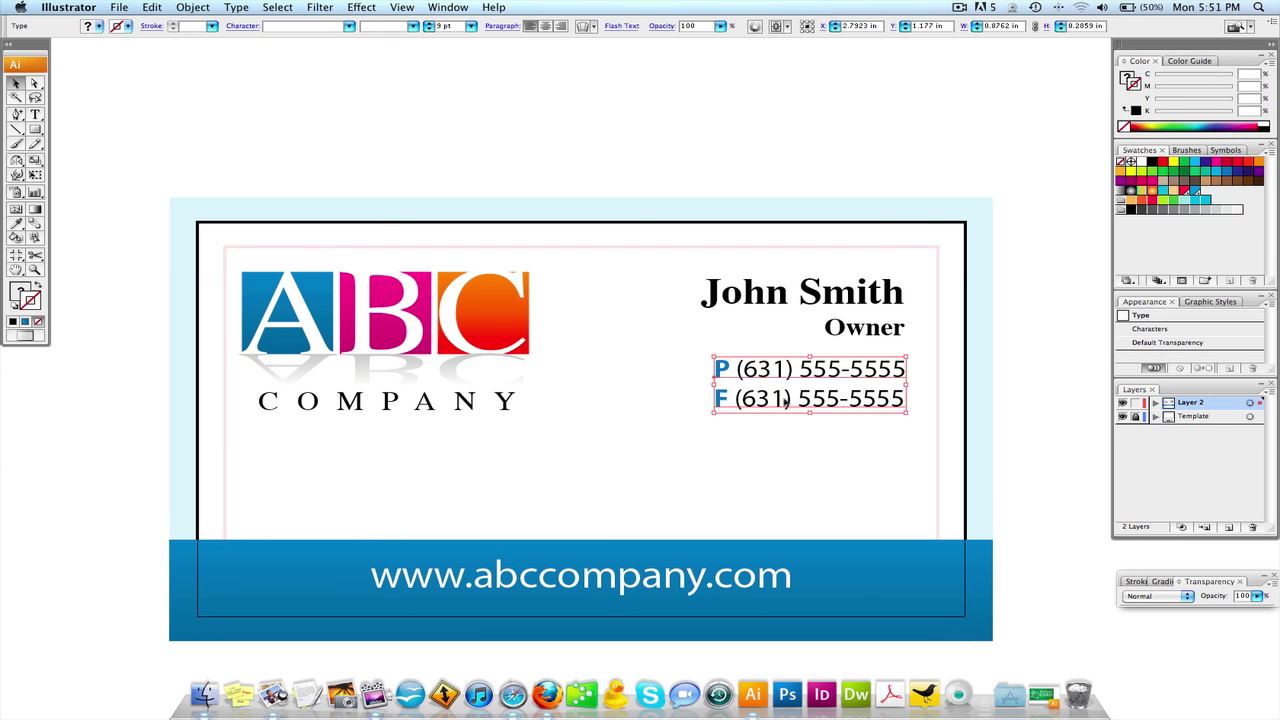
drag(786, 400, 773, 455)
key(super+a)
triple_click(773, 455)
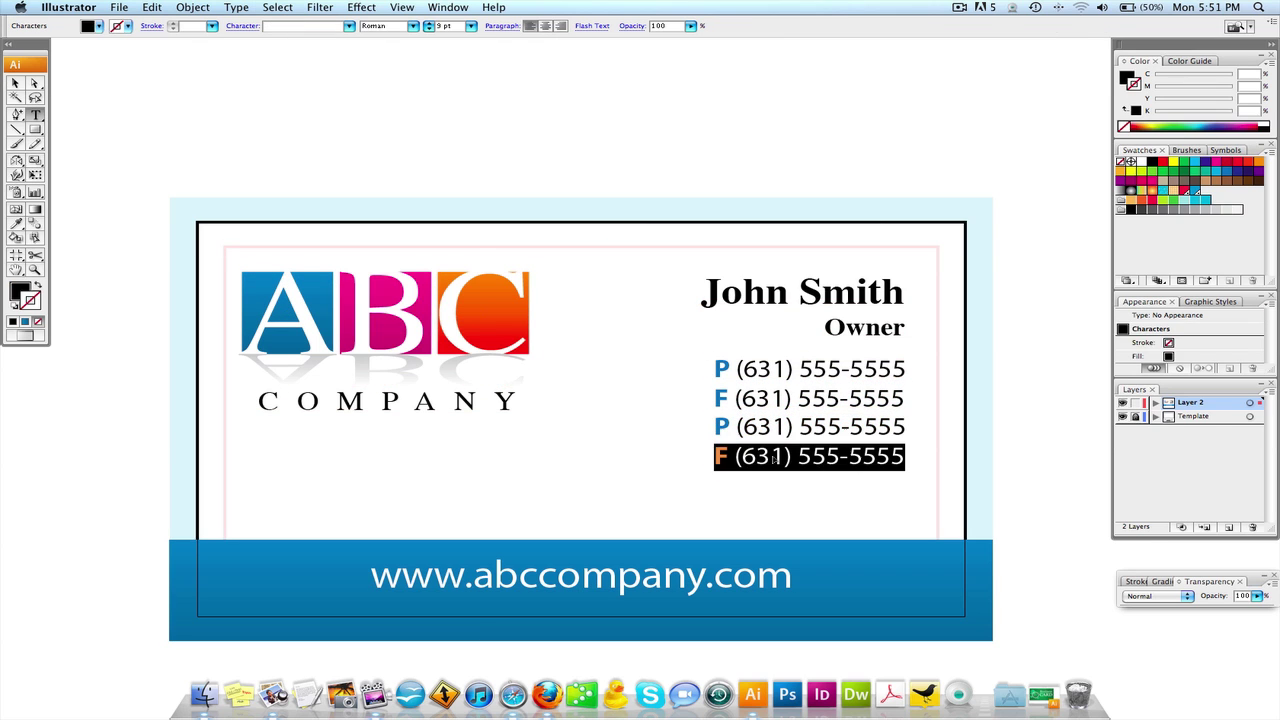
key(shift+Up)
text(123)
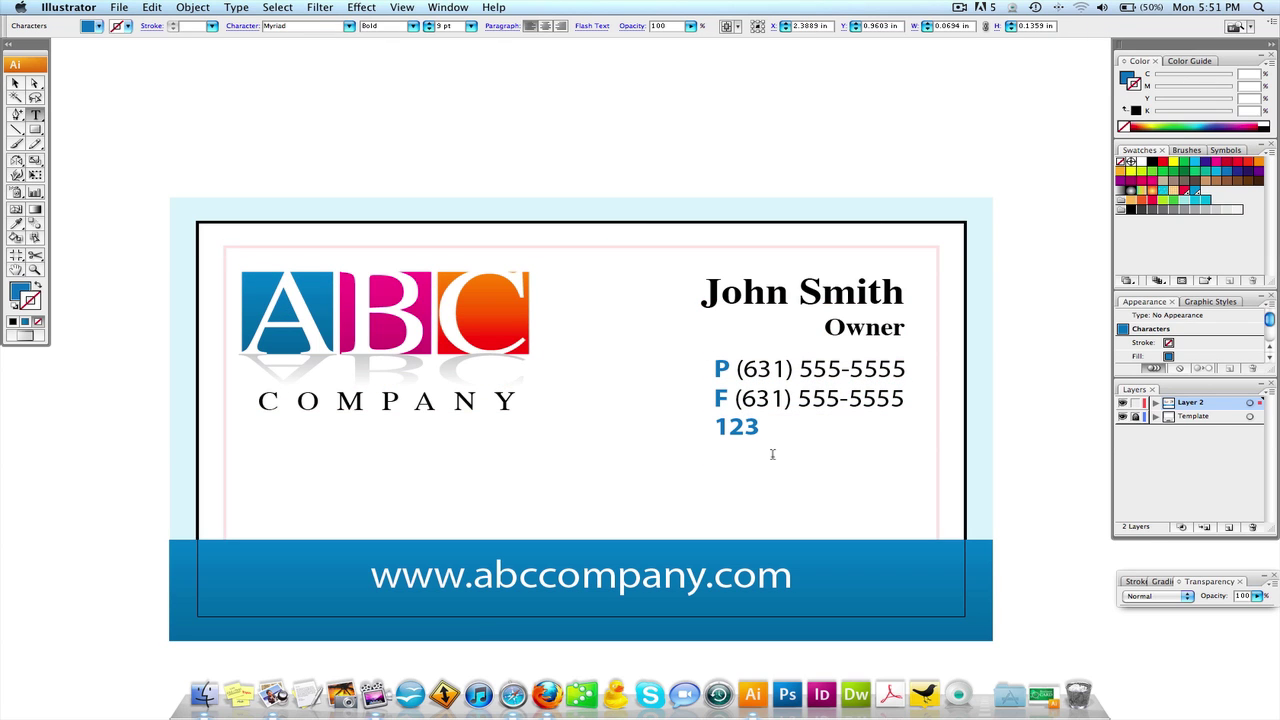
text( Main Street, Ny)
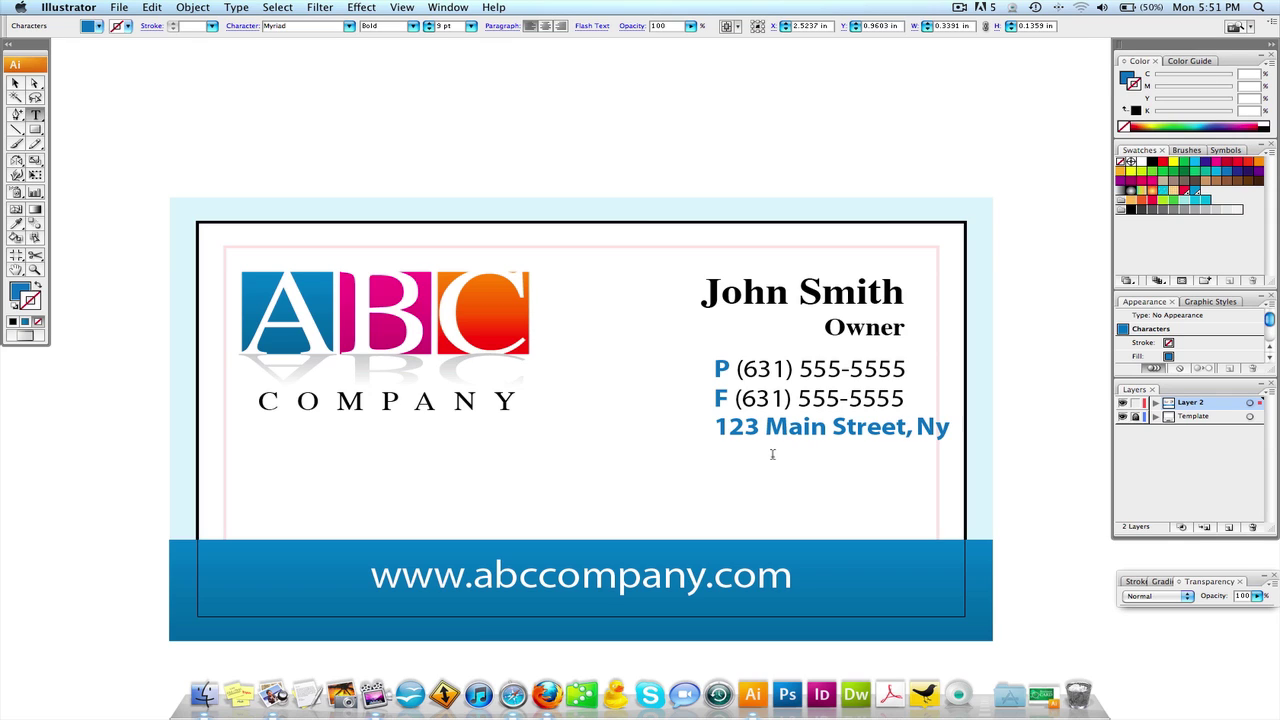
key(Escape)
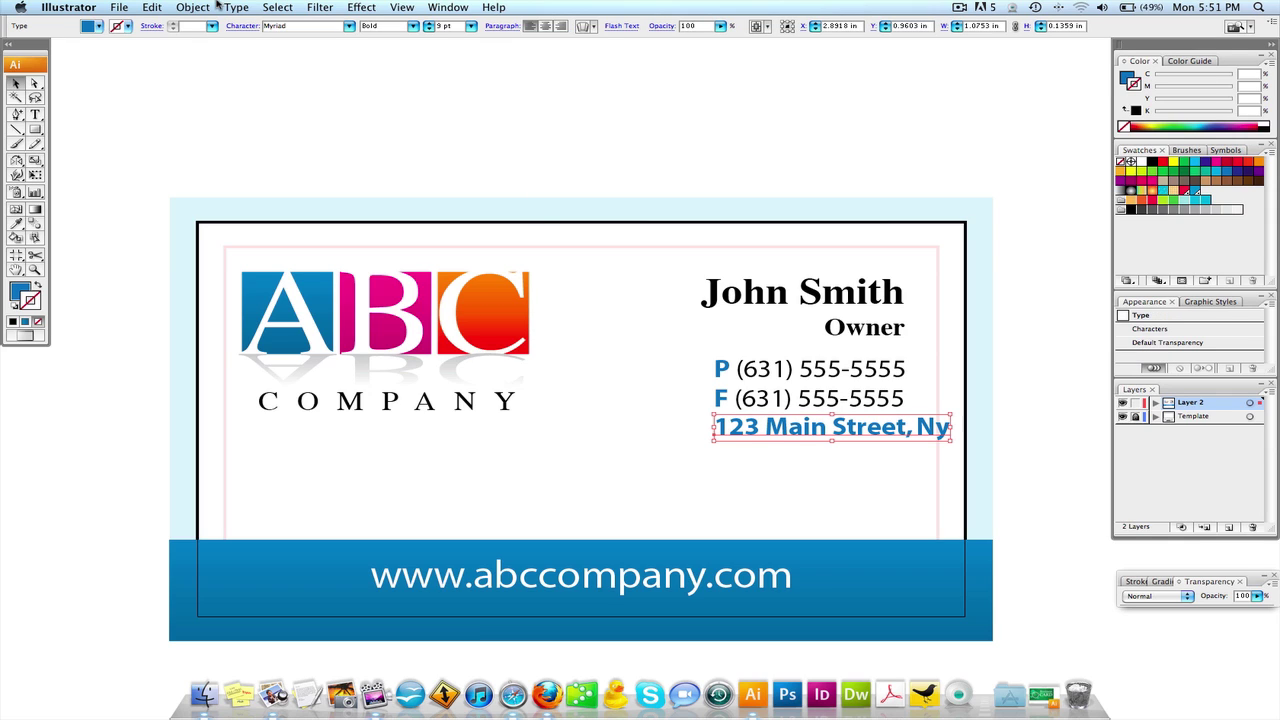
Set the address line to Roman style with black fill and shift it slightly left.
click(414, 29)
click(400, 26)
drag(786, 428, 756, 431)
click(14, 308)
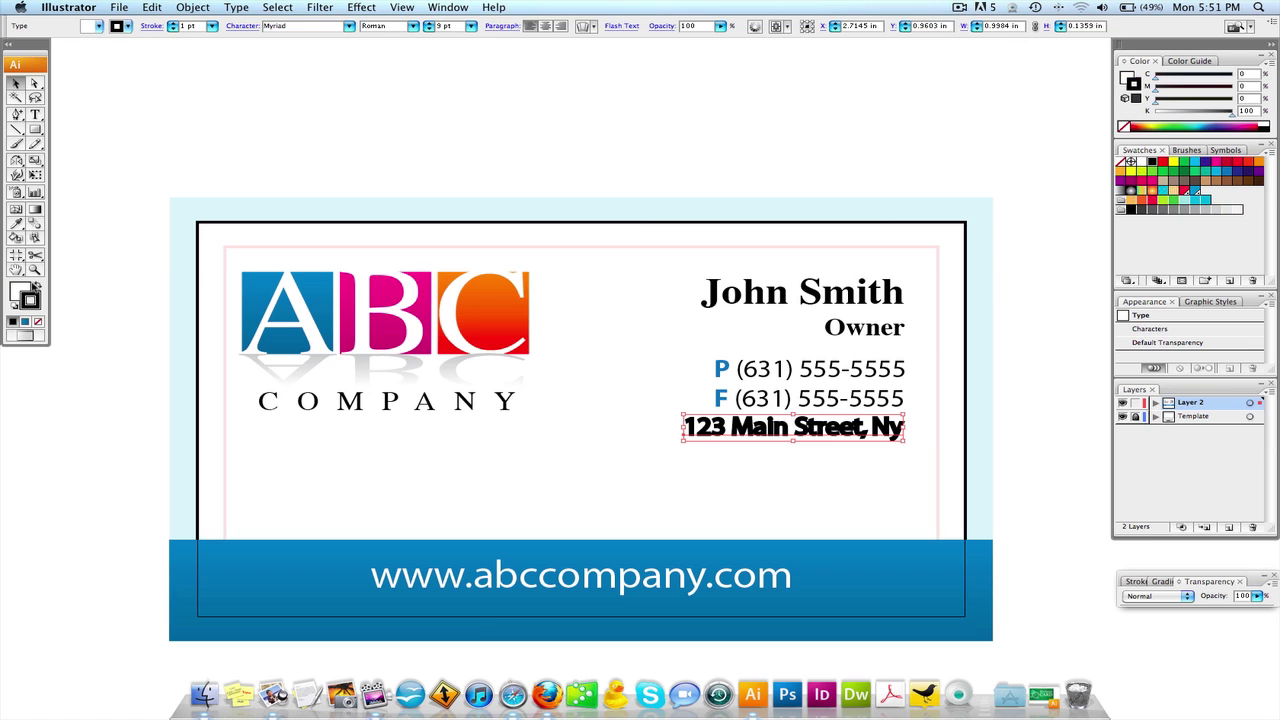
click(36, 287)
Remove the address outline and right-align all the contact text lines together.
click(37, 322)
click(1084, 493)
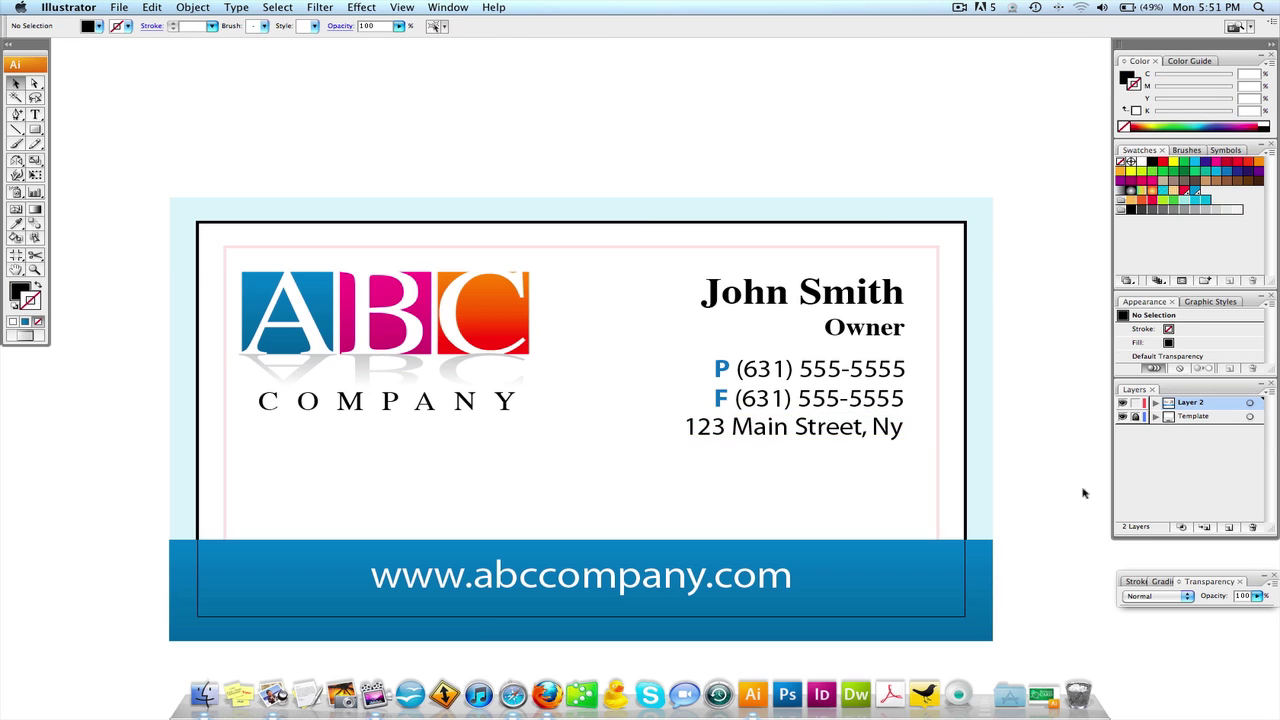
click(886, 434)
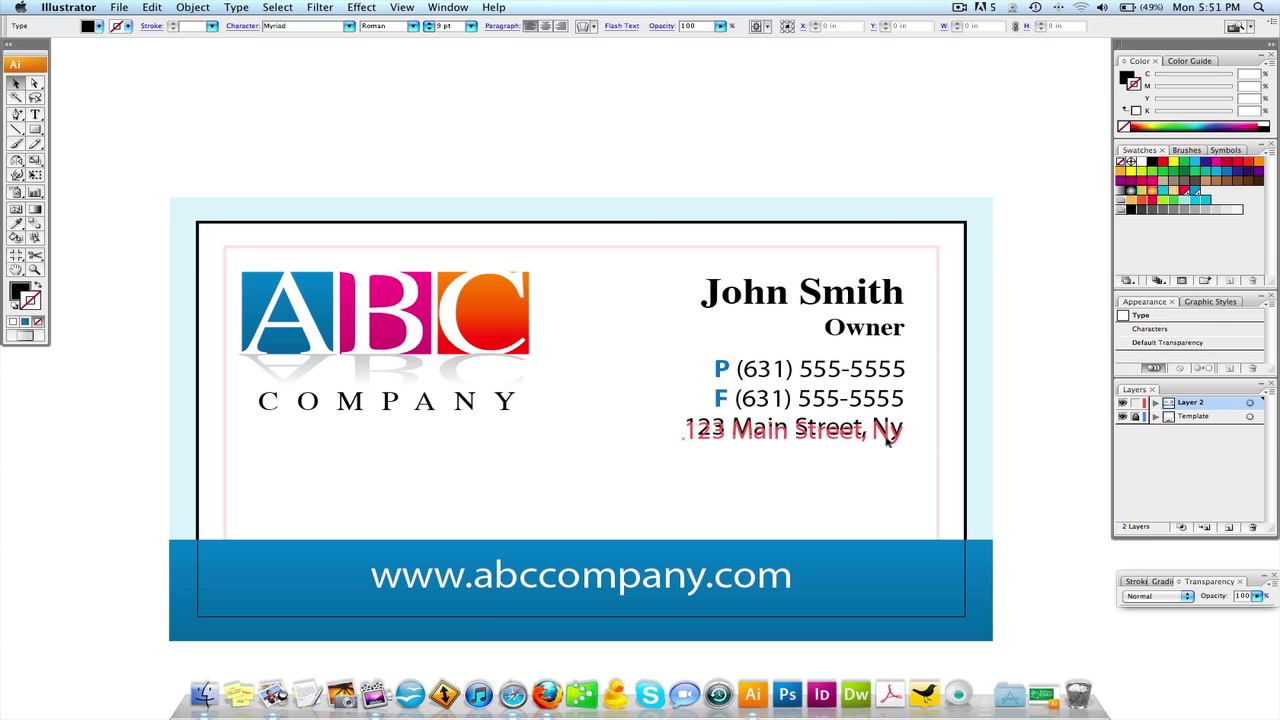
drag(893, 468, 808, 290)
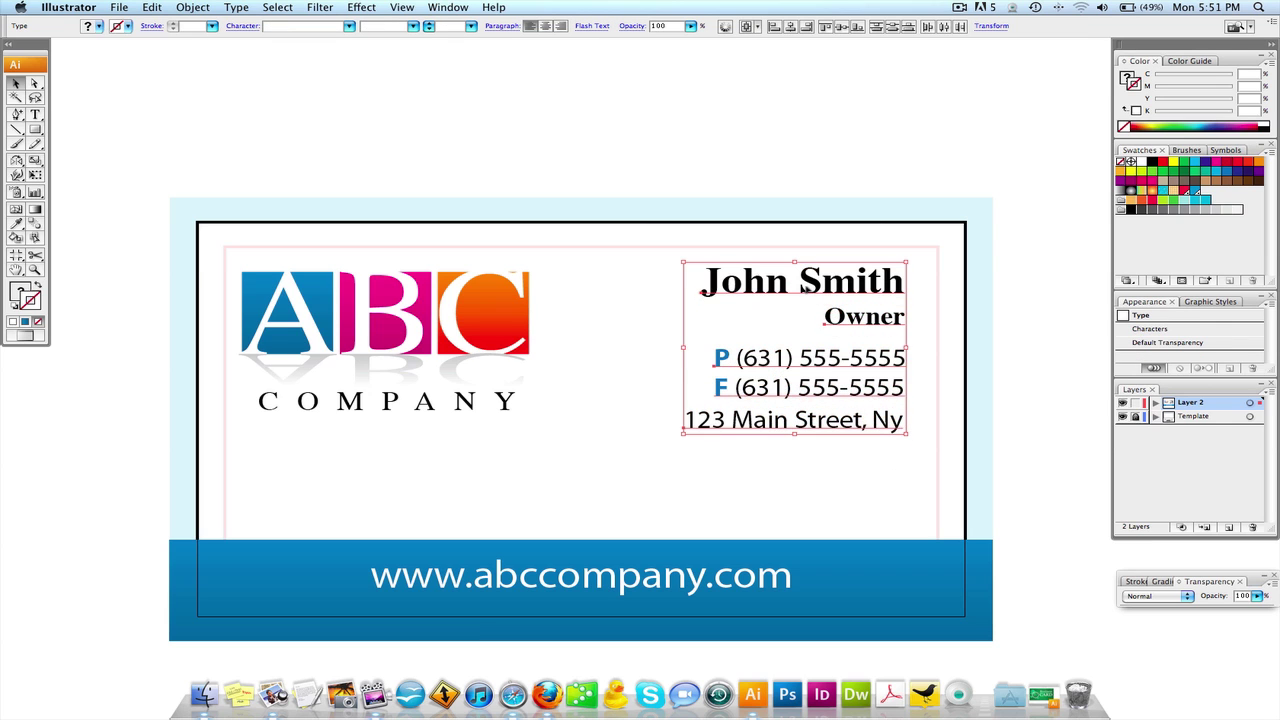
click(806, 27)
click(871, 143)
Shrink the phone, fax and address lines to about 7.28 pt under Owner and add a guide below the logo.
click(872, 428)
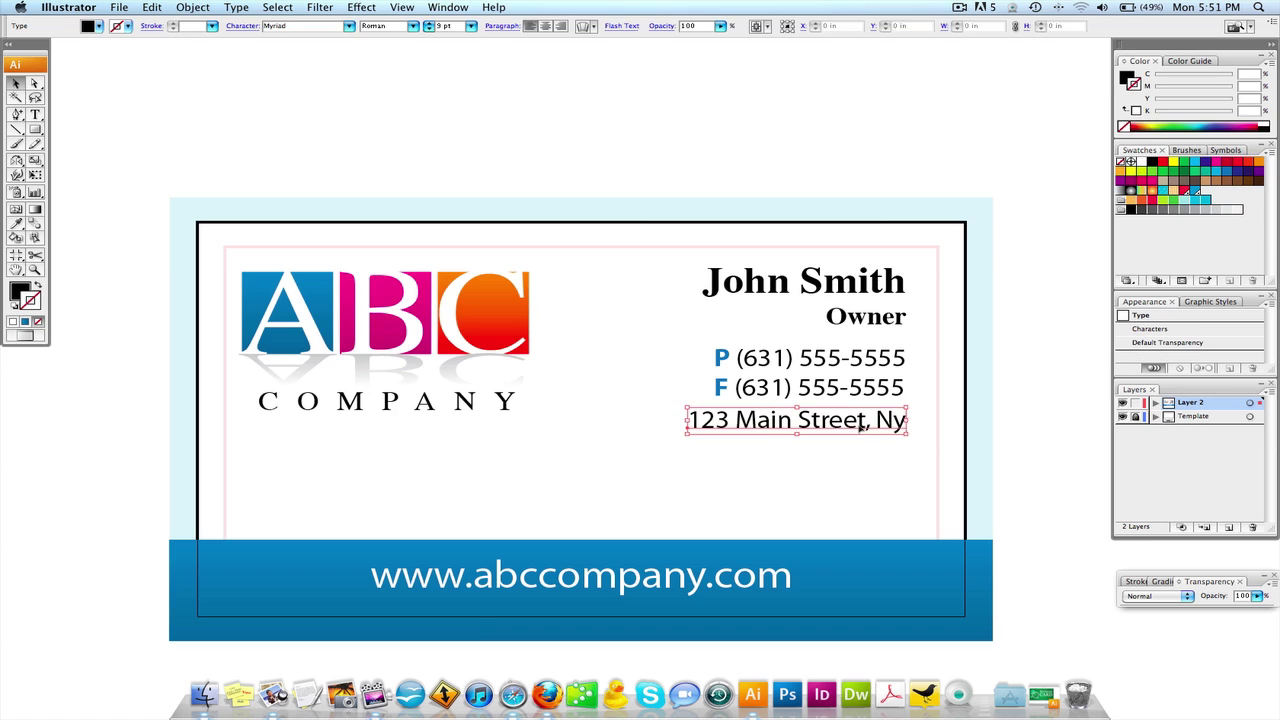
click(727, 359)
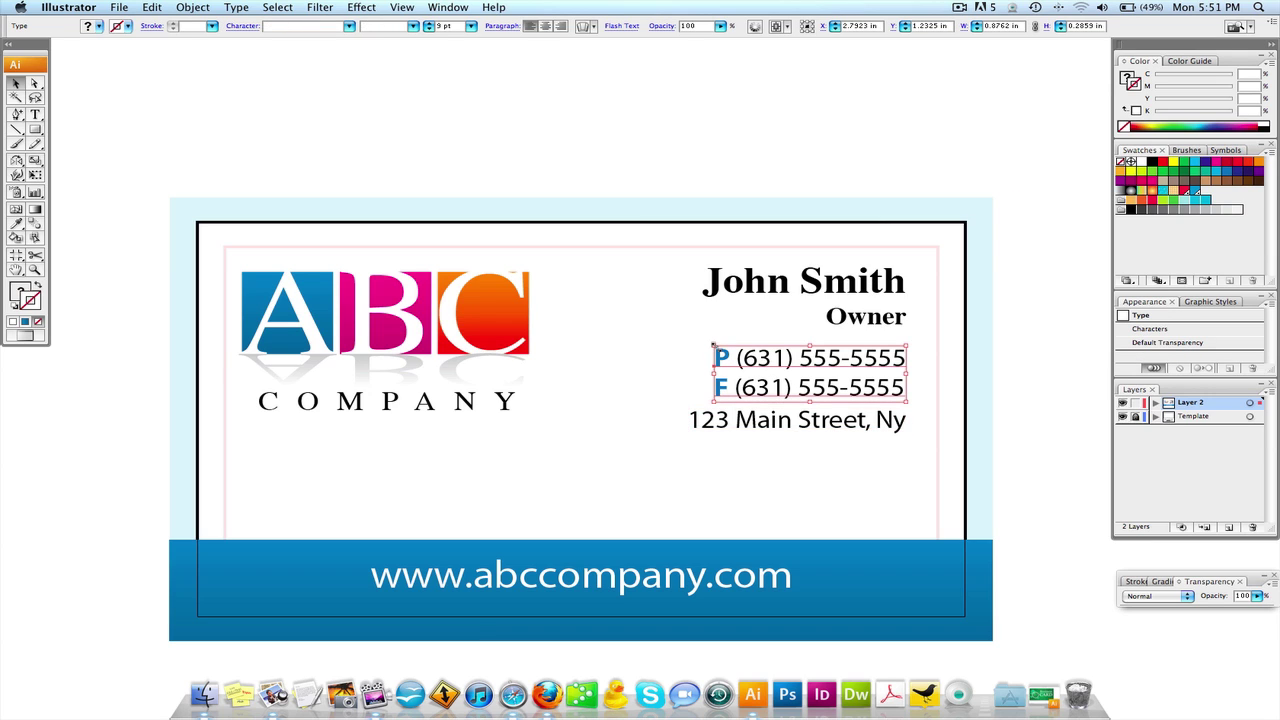
drag(713, 345, 737, 351)
click(800, 194)
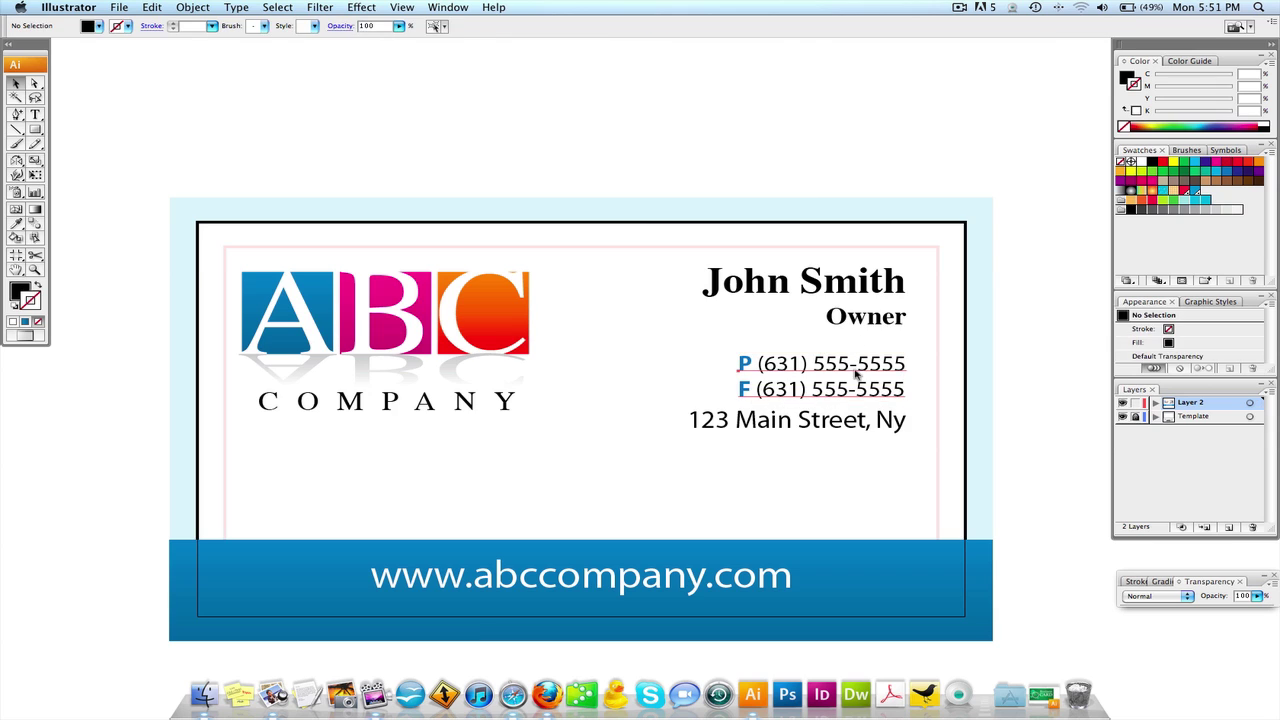
click(855, 373)
drag(730, 365, 706, 360)
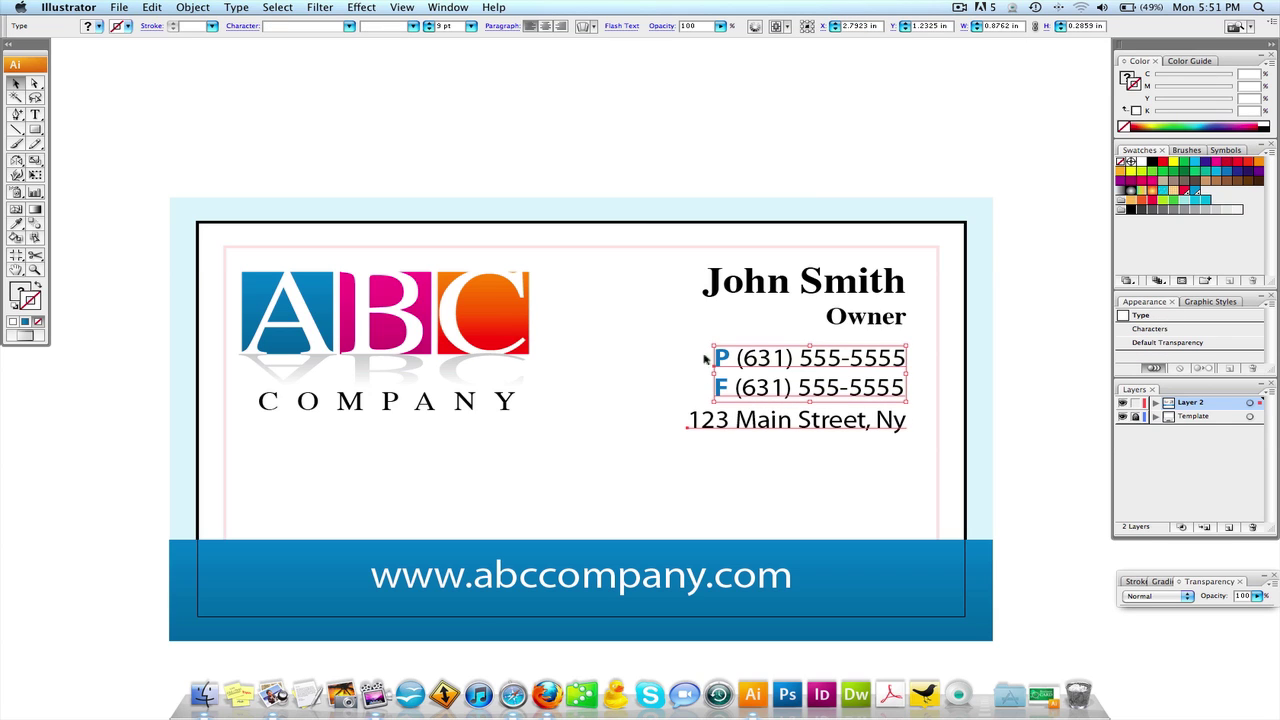
shift+click(726, 420)
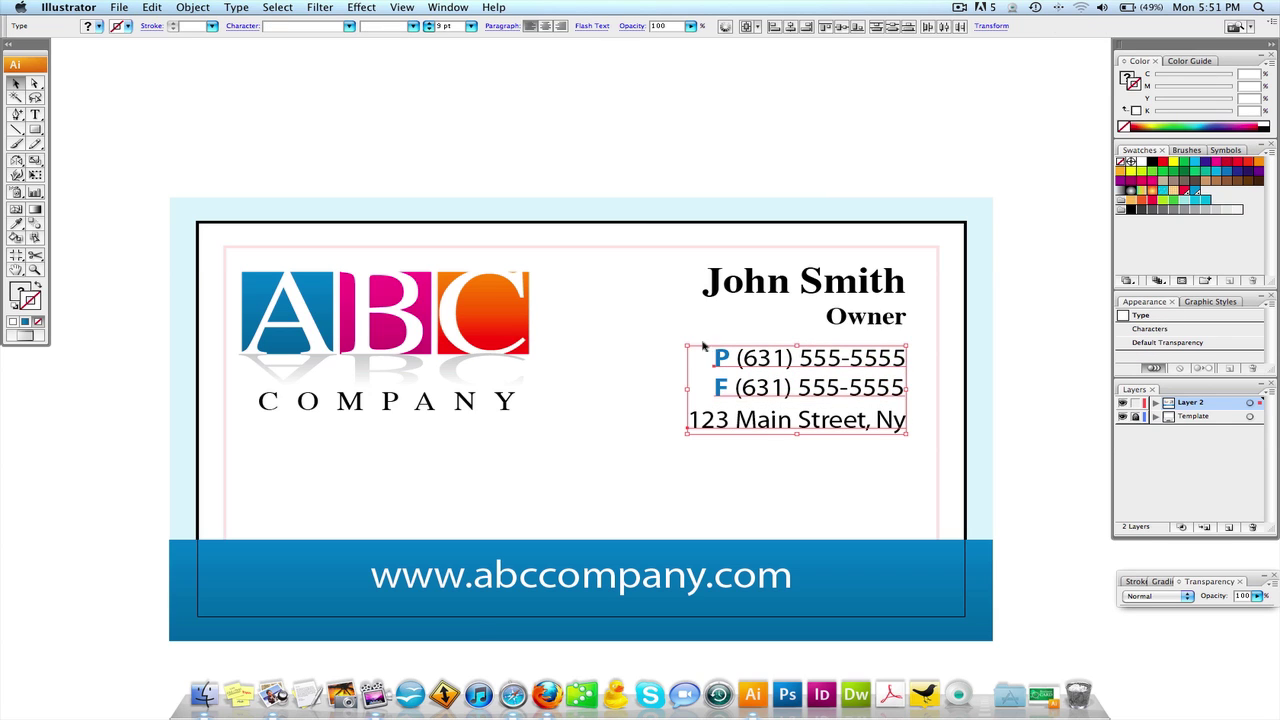
drag(685, 344, 728, 362)
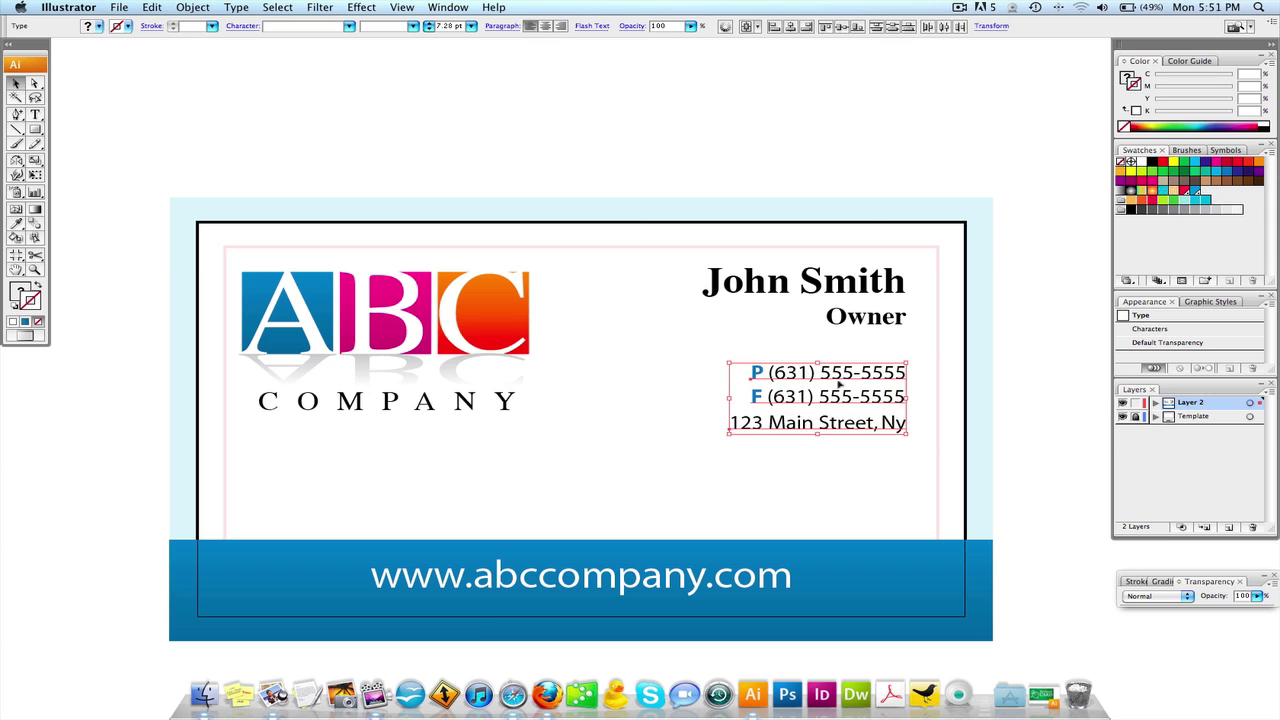
drag(842, 376, 840, 362)
click(680, 207)
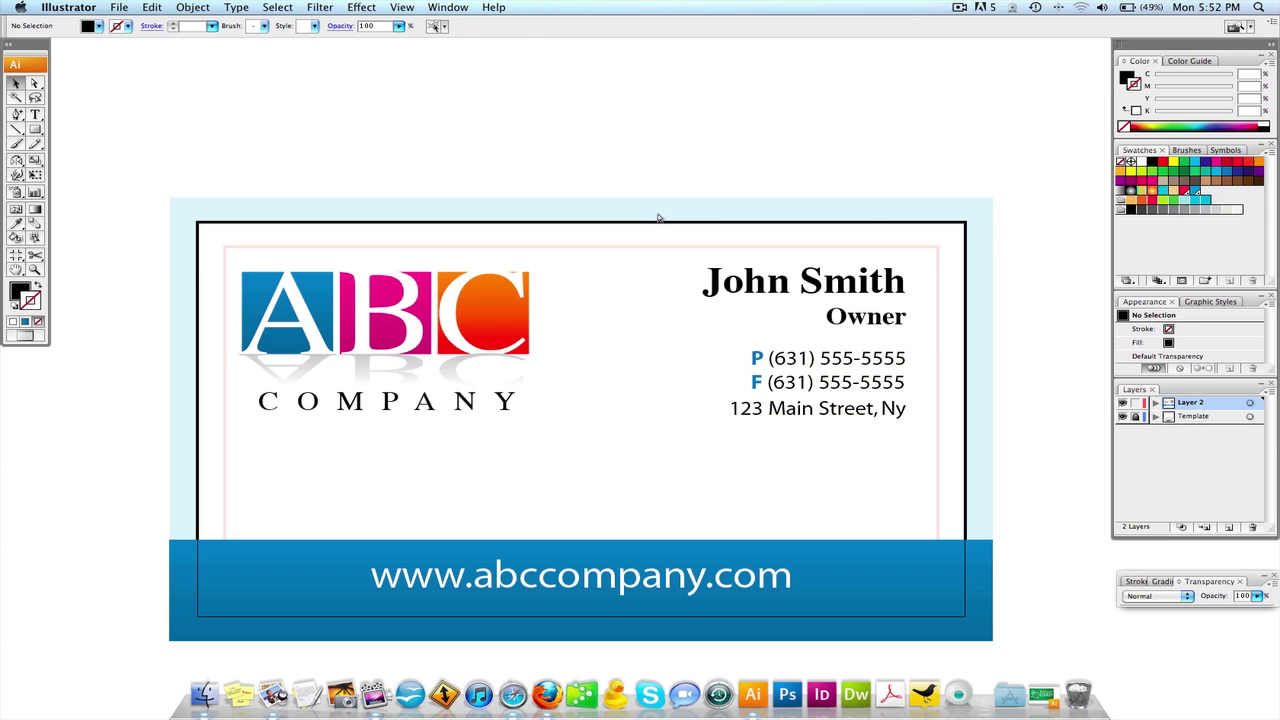
drag(527, 44, 515, 442)
Nudge the ABC Company logo down slightly.
drag(250, 245, 468, 450)
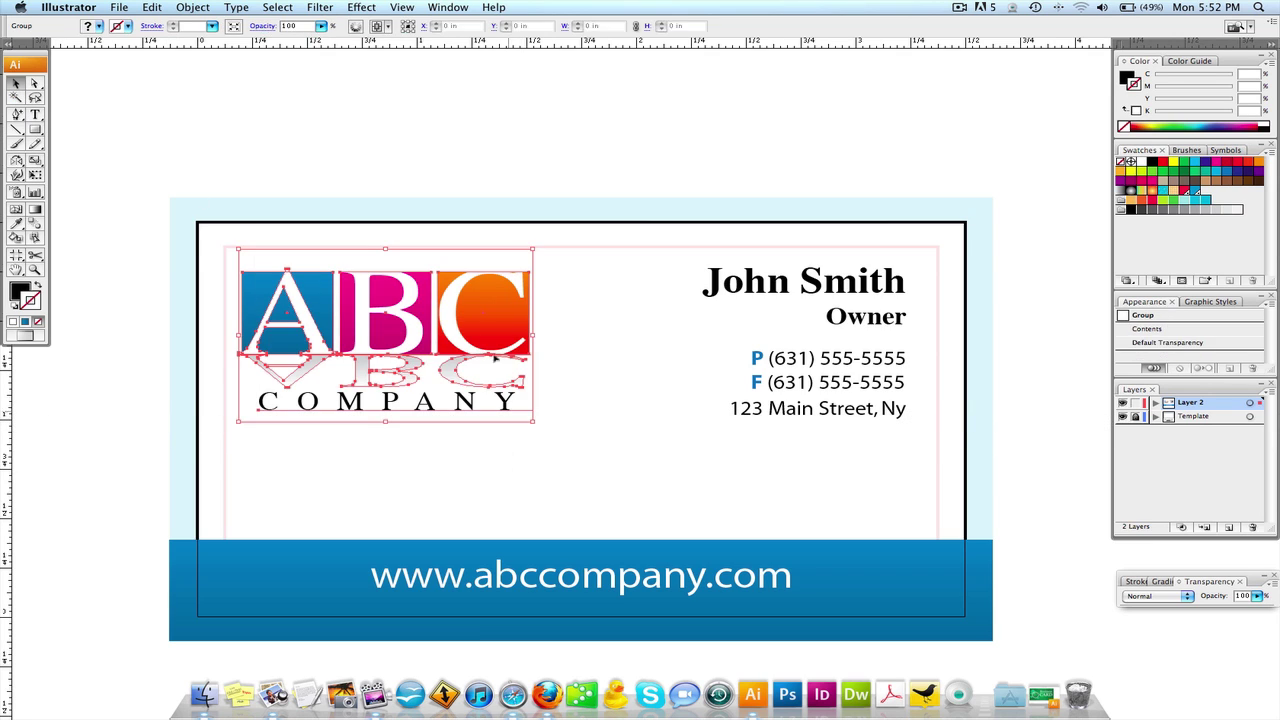
click(490, 178)
scroll(463, 284, down, 2)
click(383, 257)
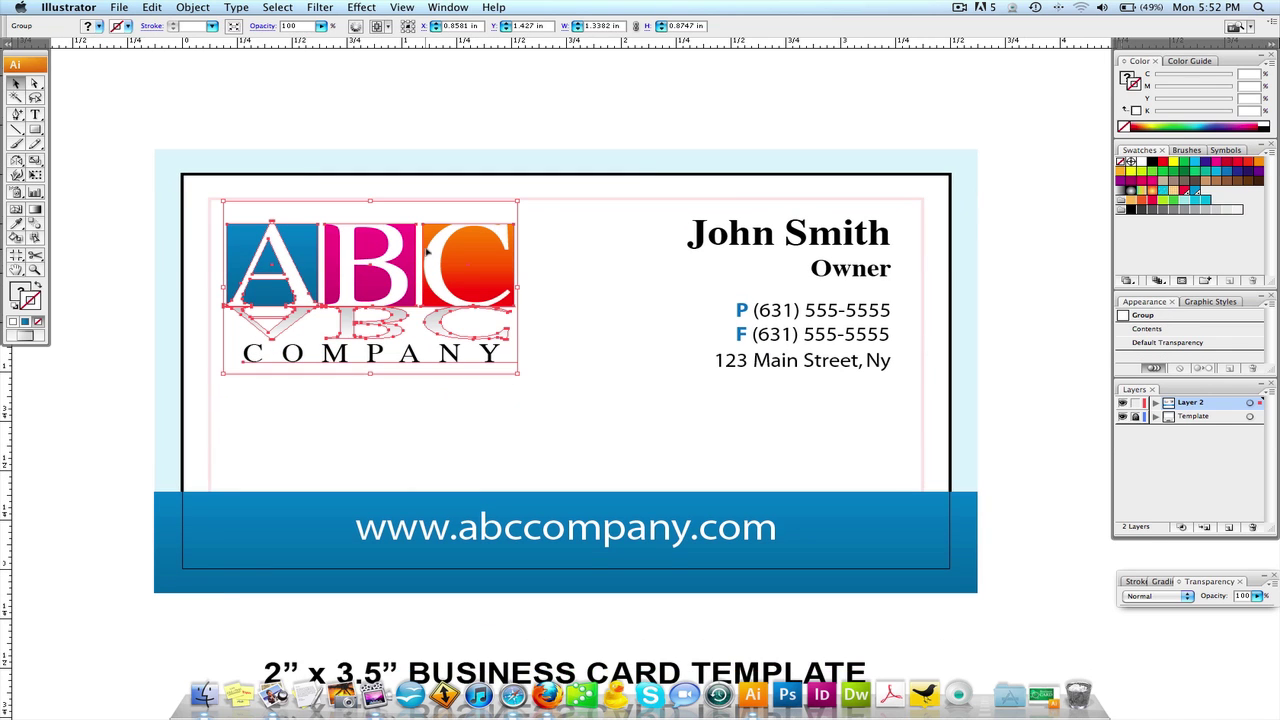
key(Down)
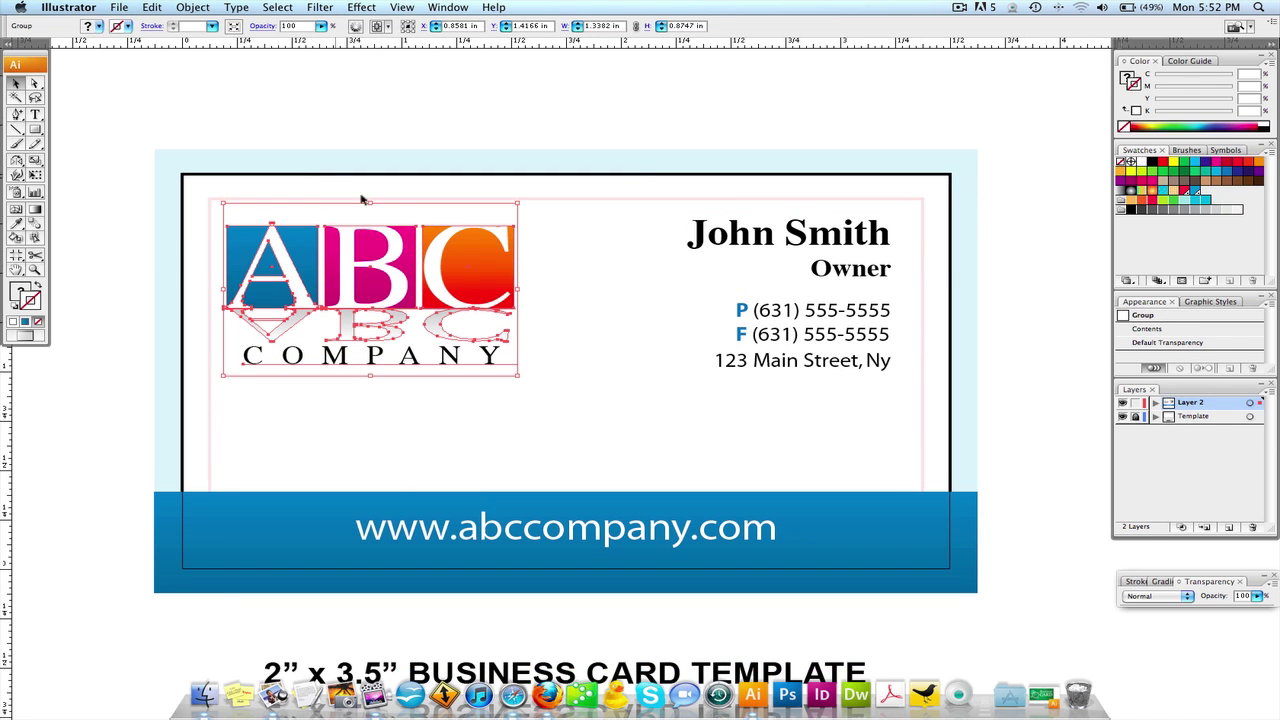
click(913, 609)
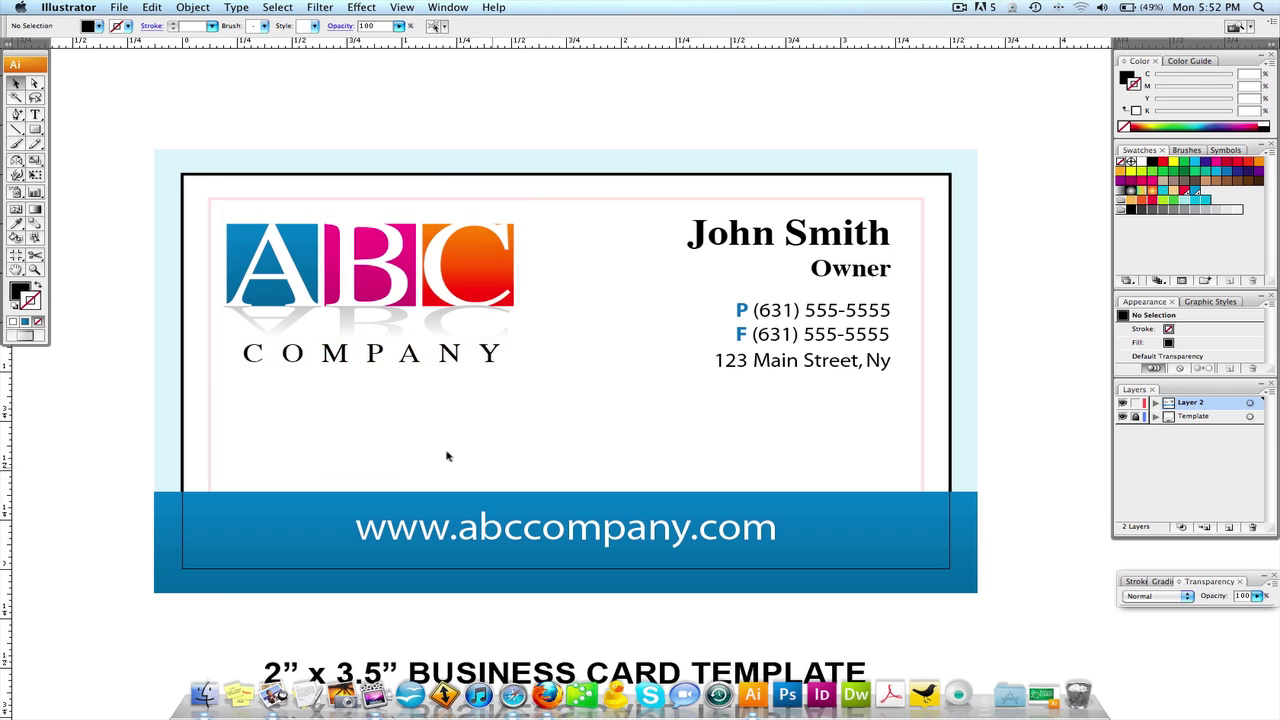
Place a copy of the address line below the logo and clear out its wording.
drag(773, 376, 372, 439)
double_click(380, 423)
triple_click(380, 423)
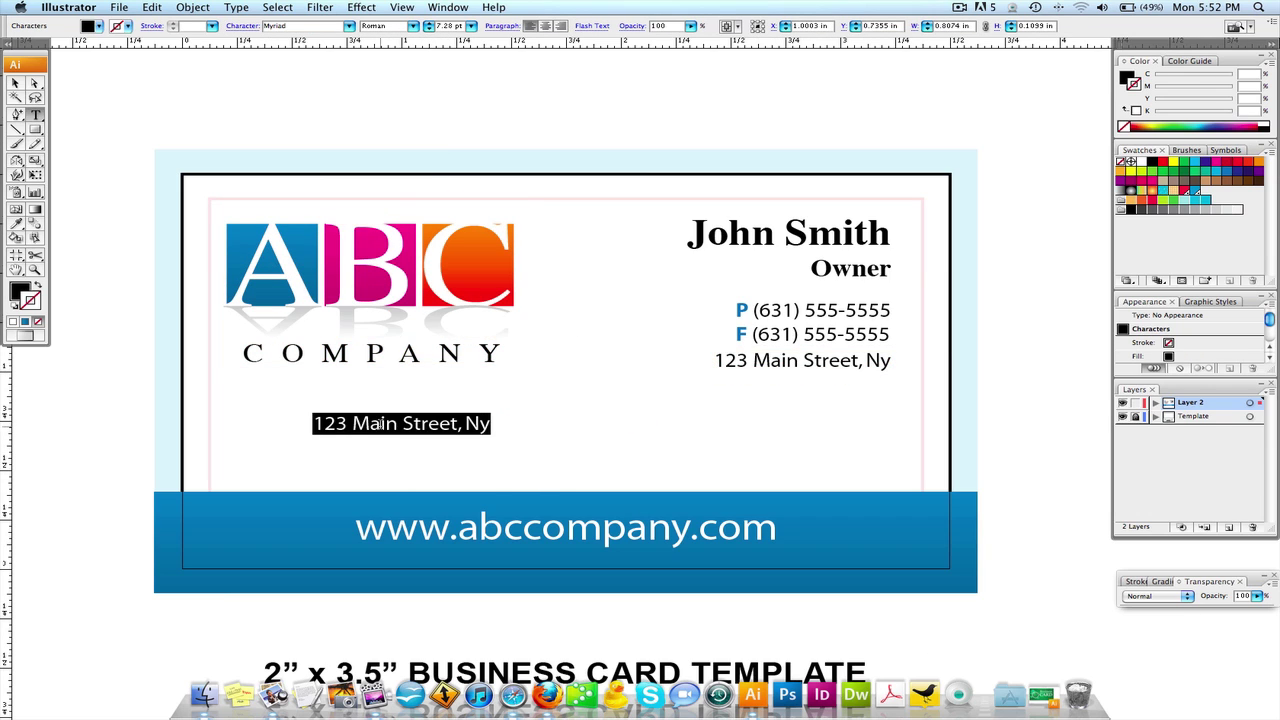
key(BackSpace)
key(Escape)
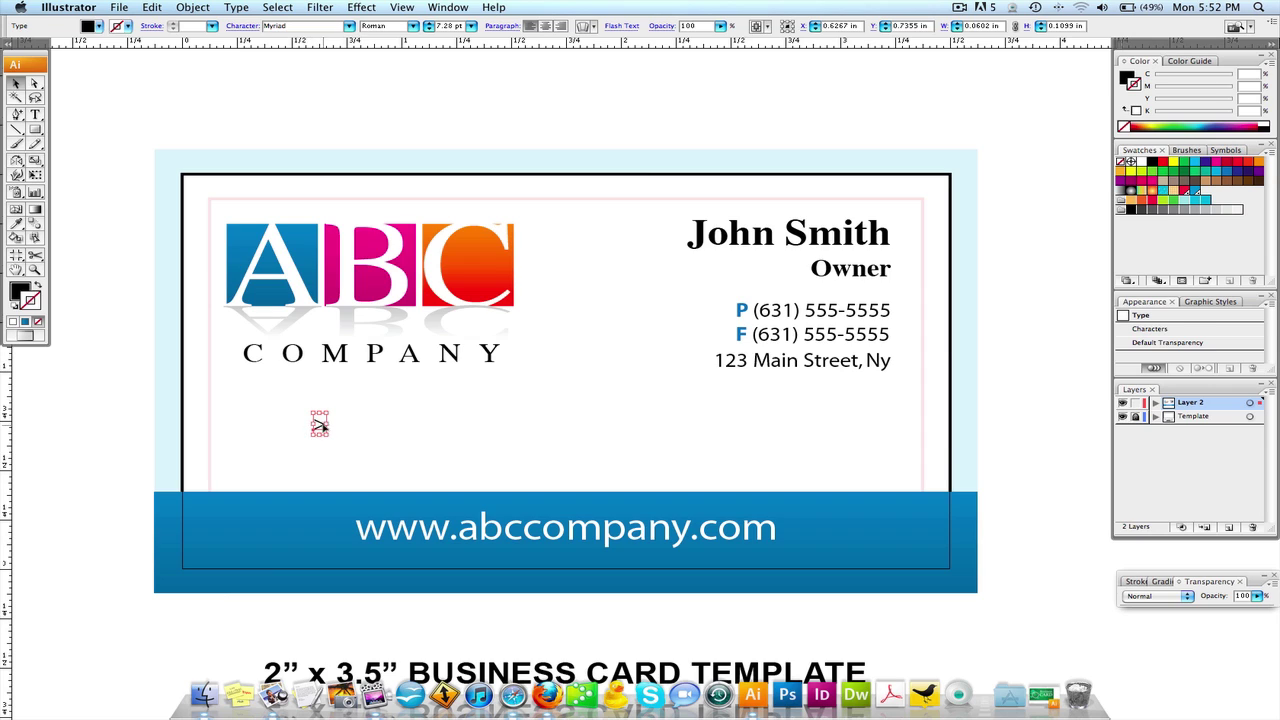
double_click(320, 425)
key(BackSpace)
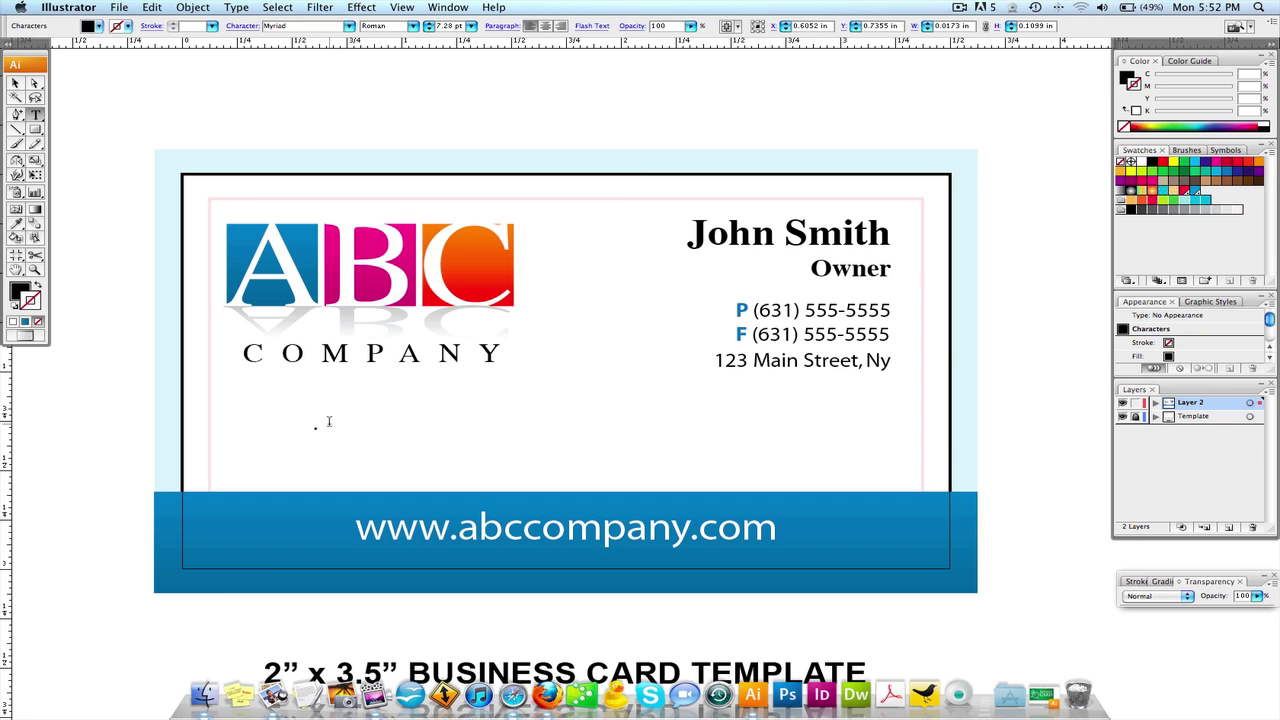
key(Escape)
click(335, 434)
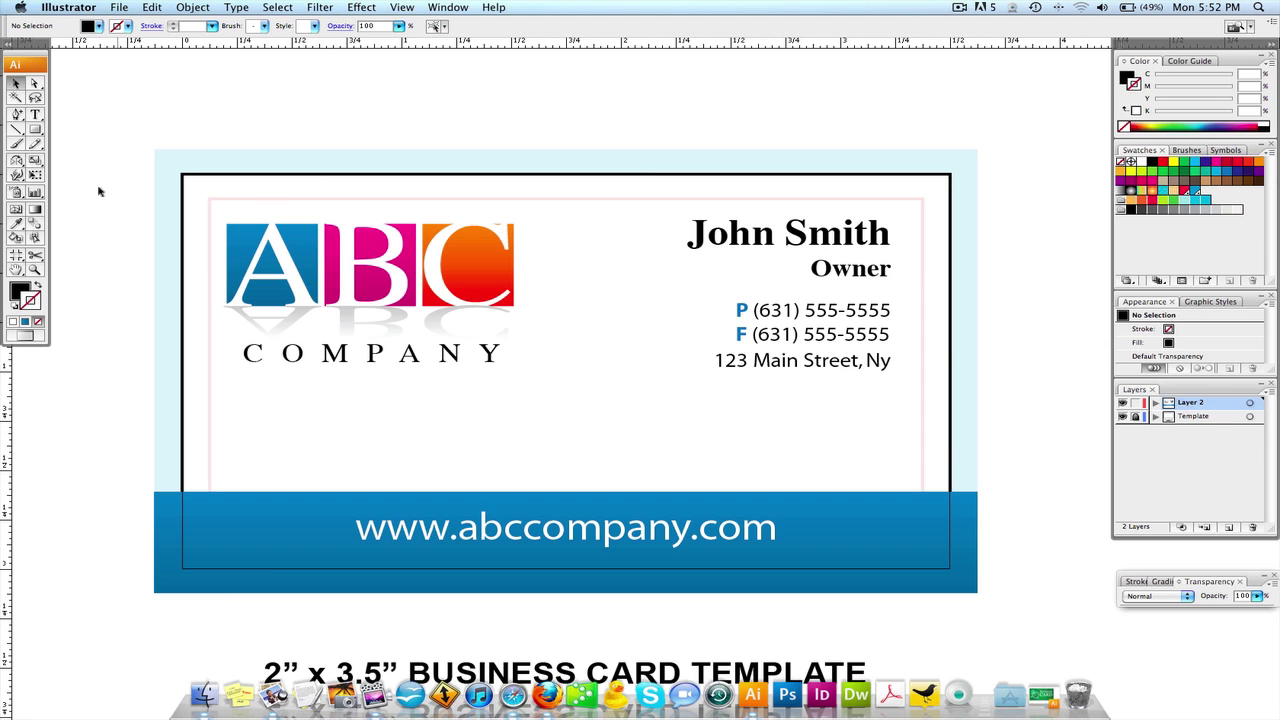
Draw a small black bullet dot below the logo with the Ellipse tool.
drag(36, 130, 95, 157)
drag(298, 434, 300, 436)
key(v)
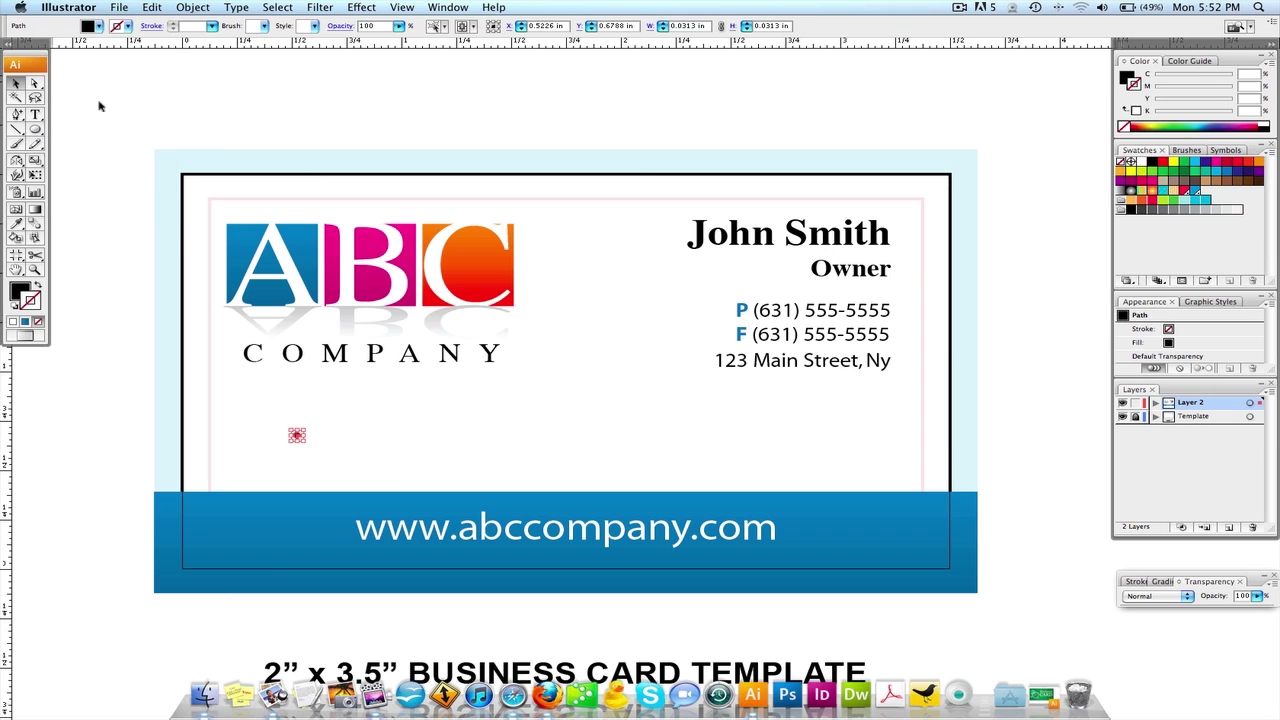
click(100, 106)
Add the text 'Item one' beside the bullet, positioned close to the dot.
click(37, 118)
click(323, 433)
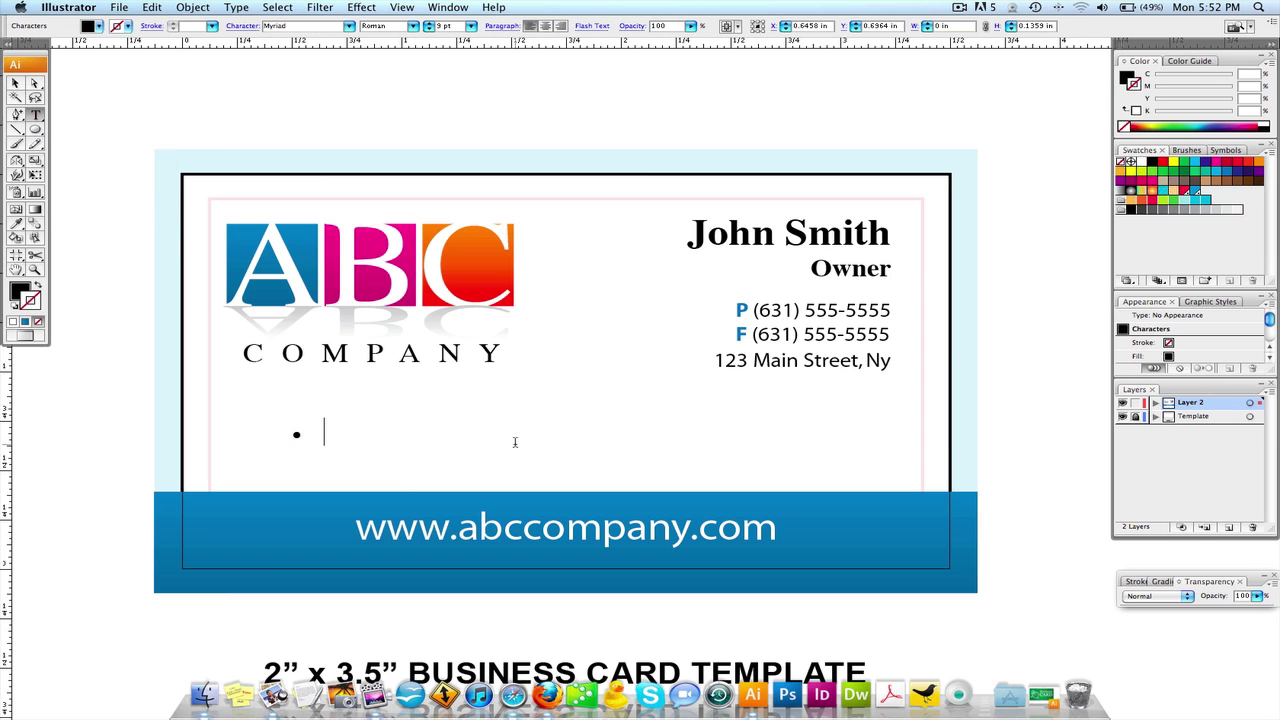
text(Item )
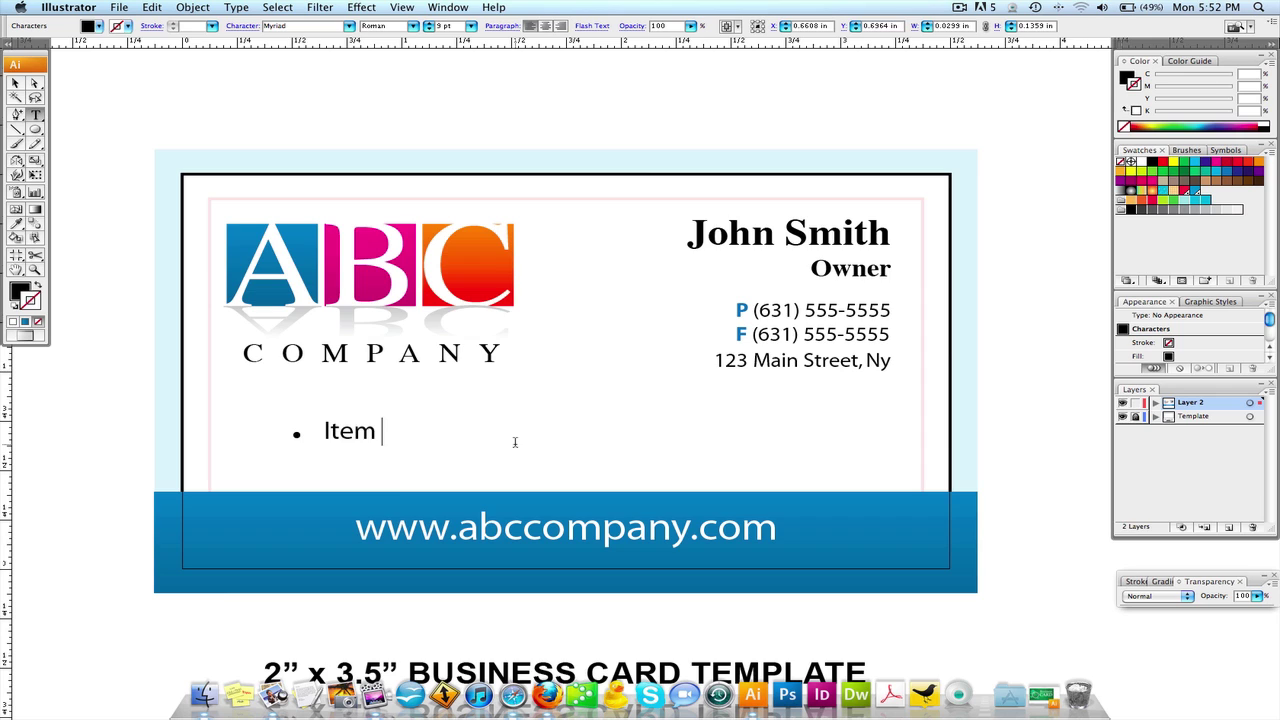
text(1)
key(Escape)
shift+click(296, 434)
drag(340, 430, 391, 430)
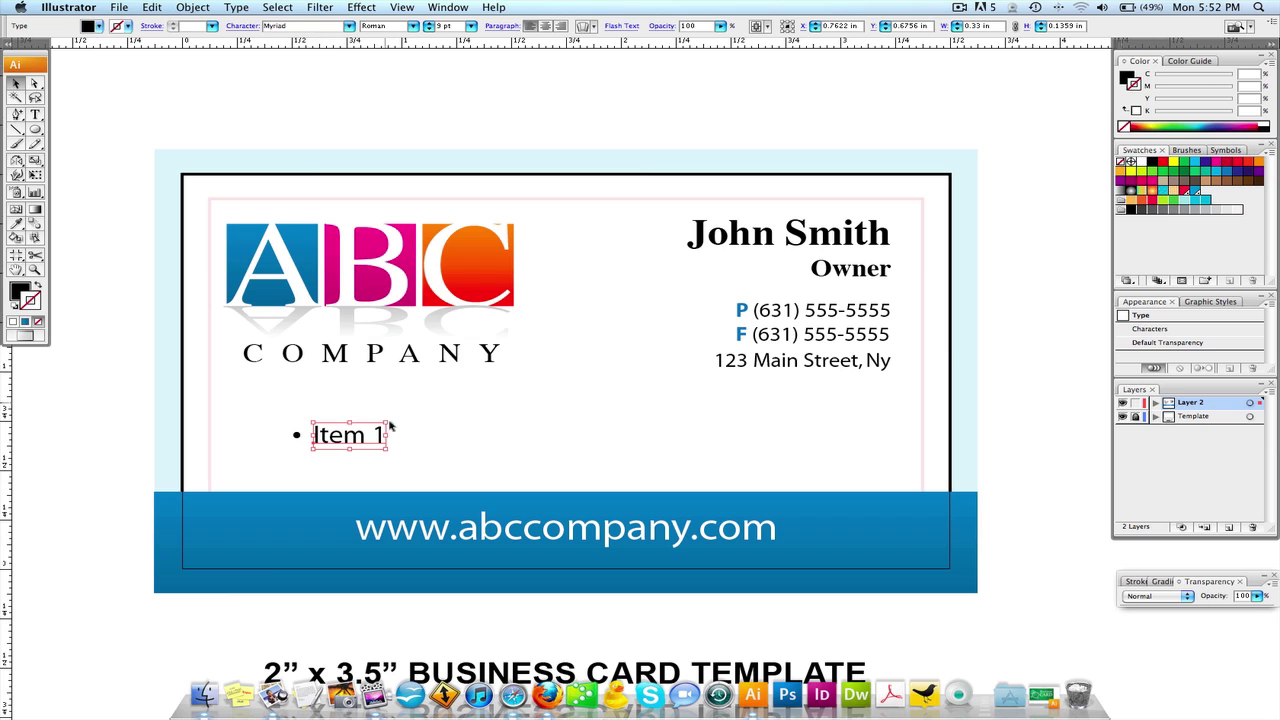
double_click(380, 434)
drag(372, 434, 401, 428)
text(one)
key(Escape)
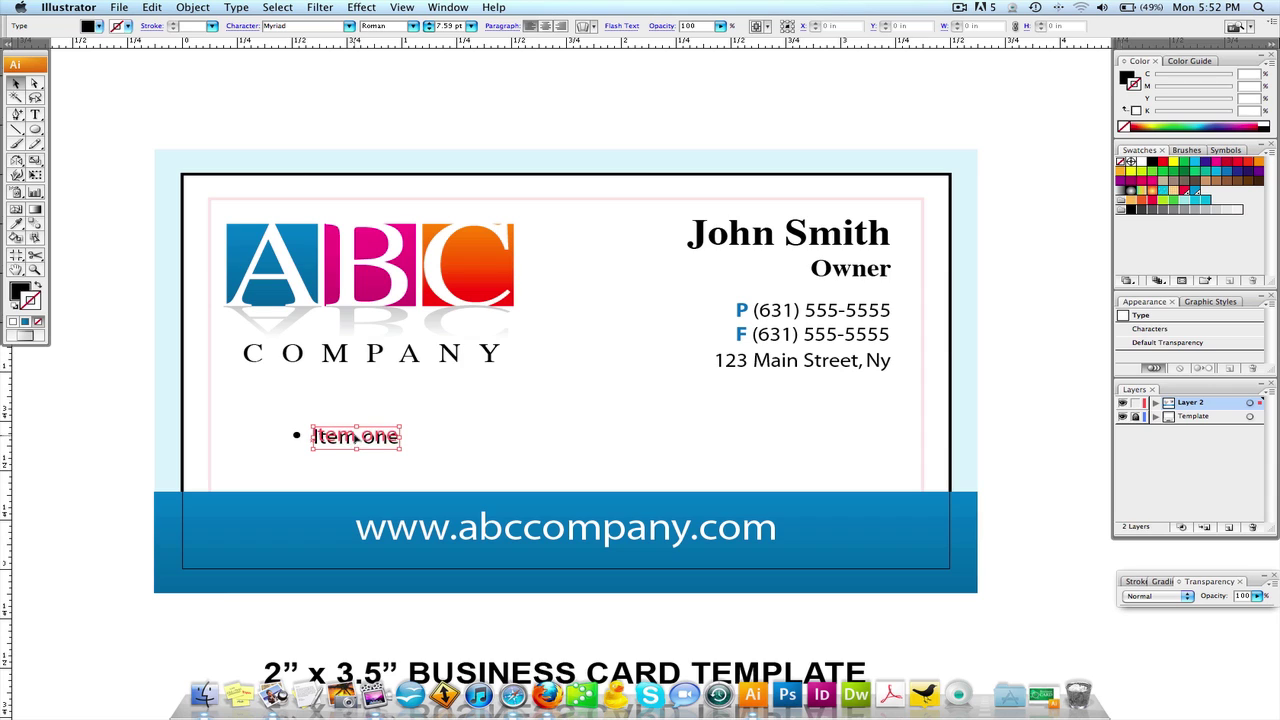
Retype the copied bullet items as Item Two, Item Three and Item Four.
drag(256, 414, 712, 440)
click(492, 440)
double_click(492, 440)
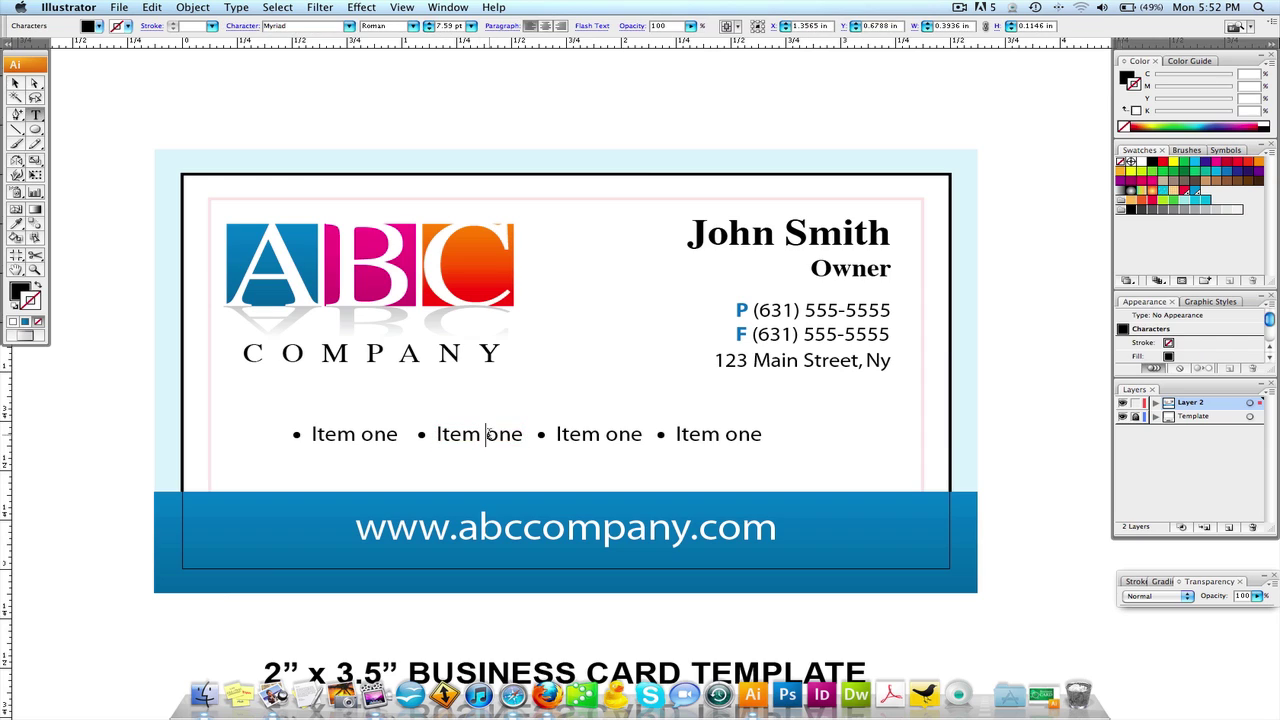
drag(486, 440, 562, 436)
text(Two)
drag(604, 433, 688, 436)
text(Thr)
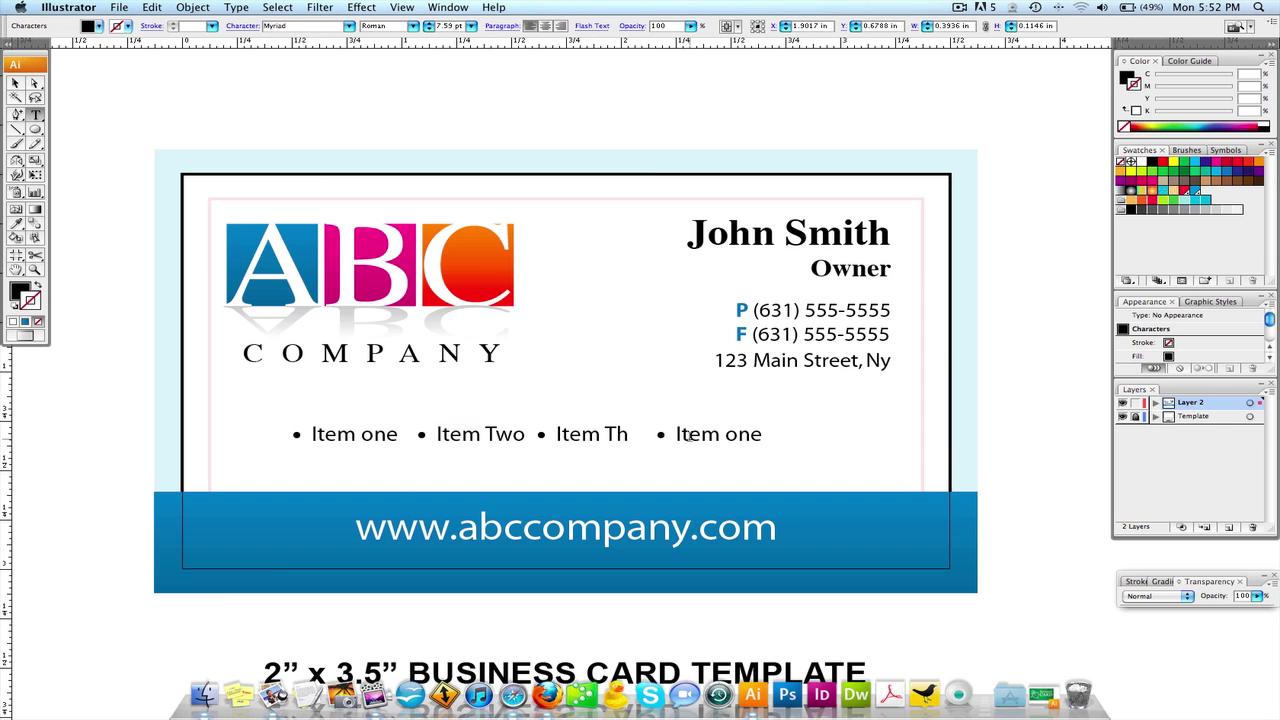
text(e)
key(BackSpace)
text(ree)
double_click(730, 436)
text(Four)
key(Escape)
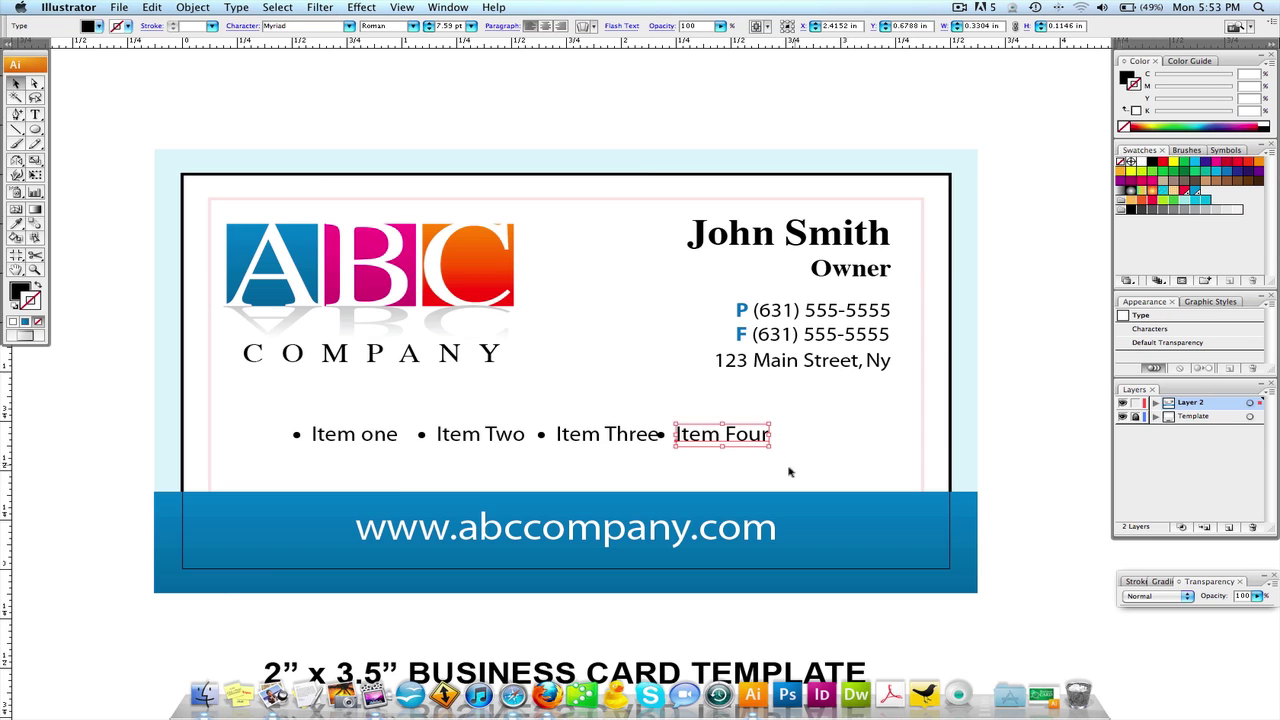
Space the Item Three and Item Four pairs evenly and move the bullet row lower on the card.
drag(789, 471, 729, 440)
click(665, 460)
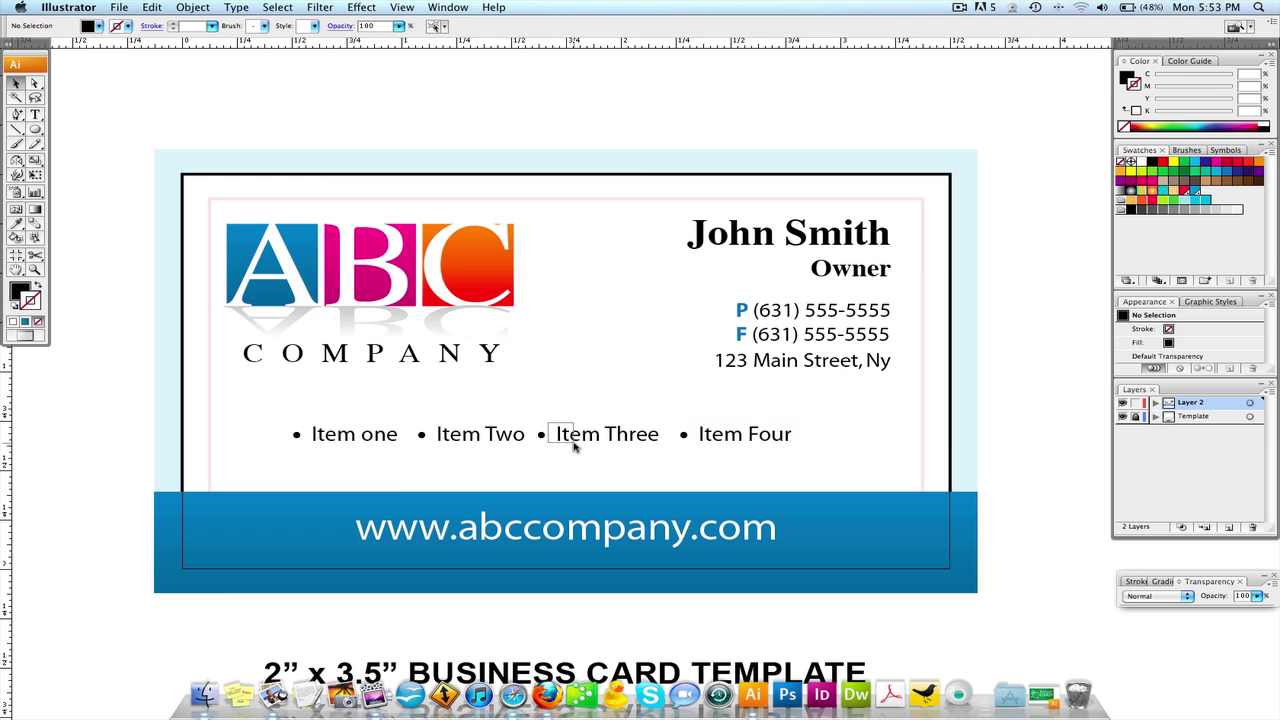
drag(574, 447, 604, 437)
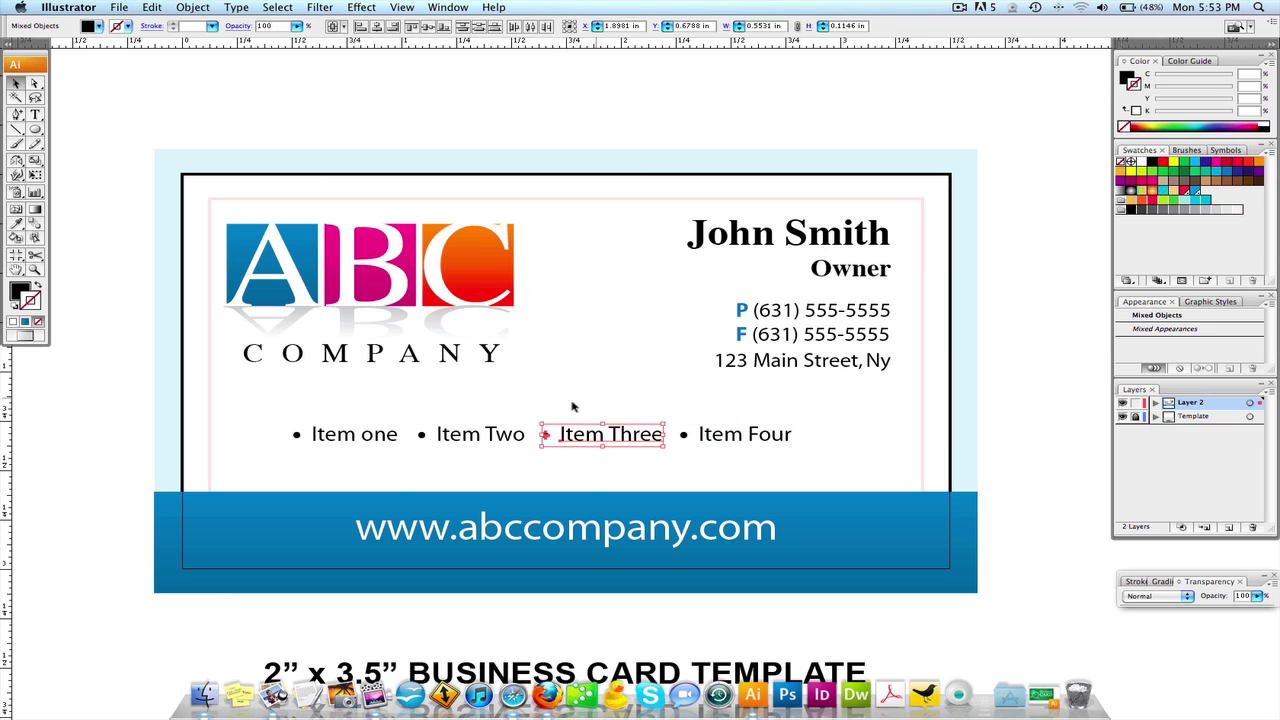
click(573, 406)
drag(265, 419, 758, 451)
click(846, 423)
scroll(816, 434, left, 2)
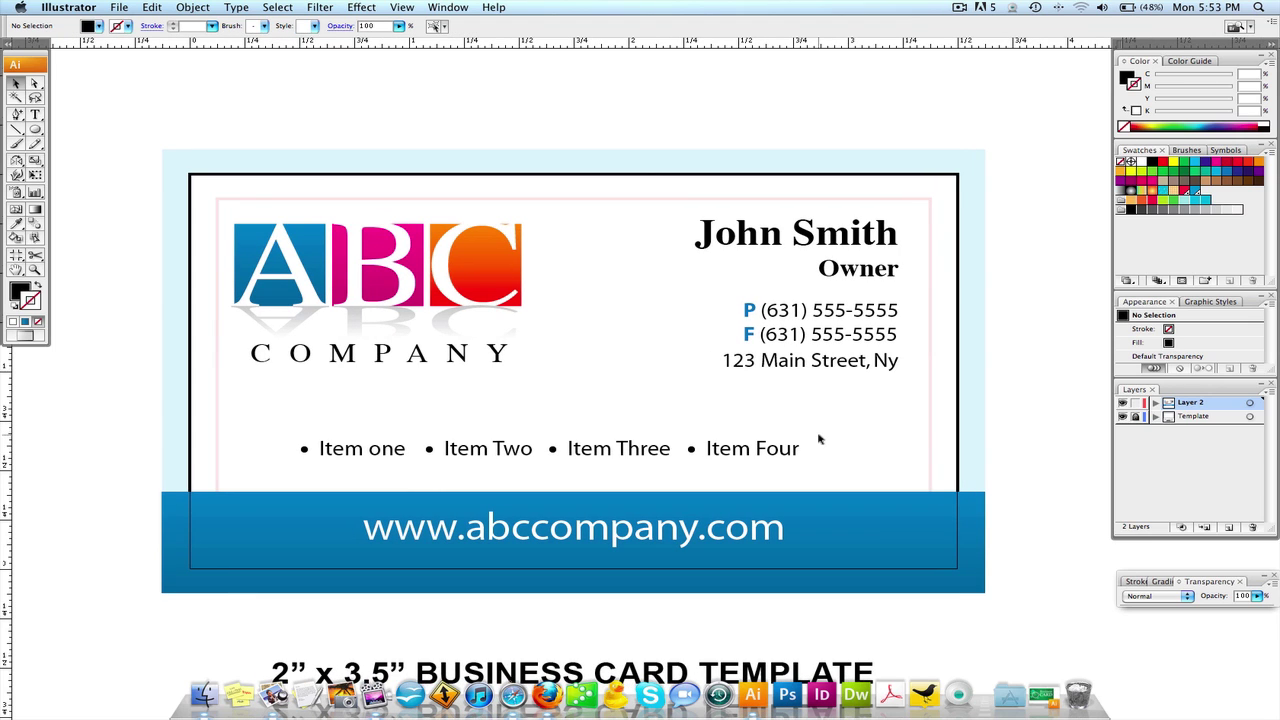
scroll(405, 386, right, 2)
scroll(405, 386, down, 1)
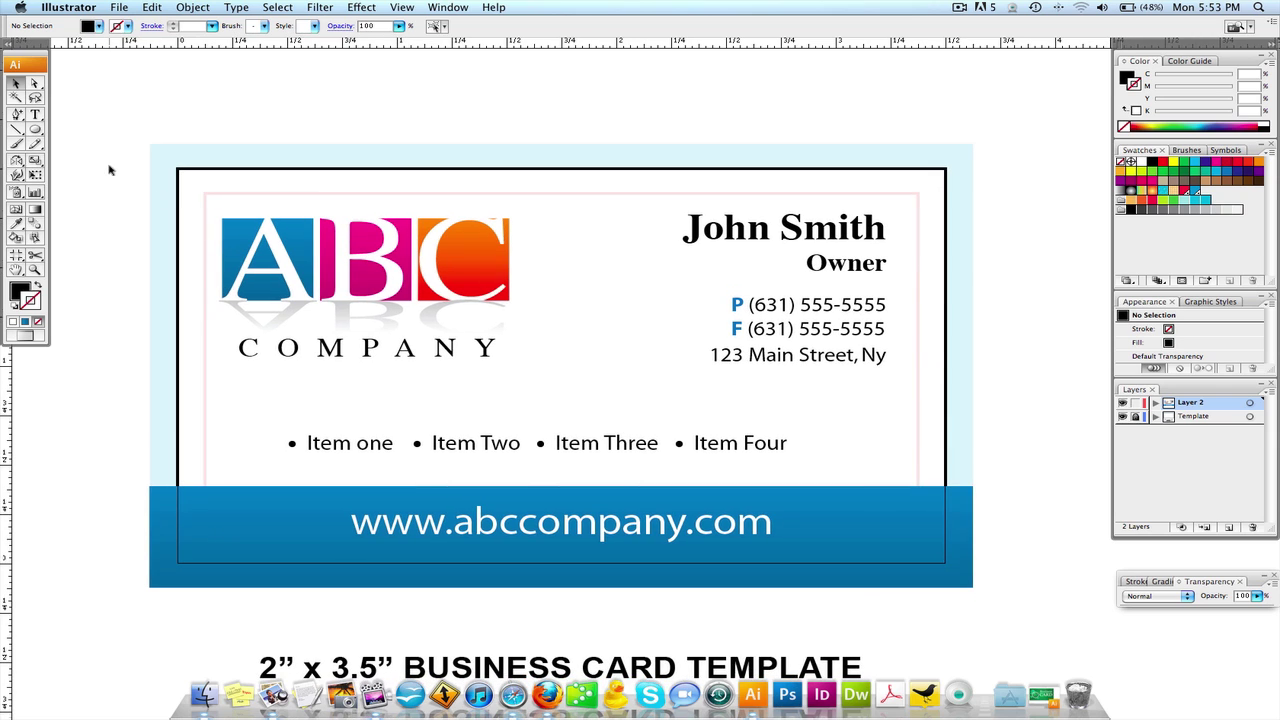
Resize the artboard in Document Setup to 2 in wide by 3.5 in tall and zoom out.
click(117, 7)
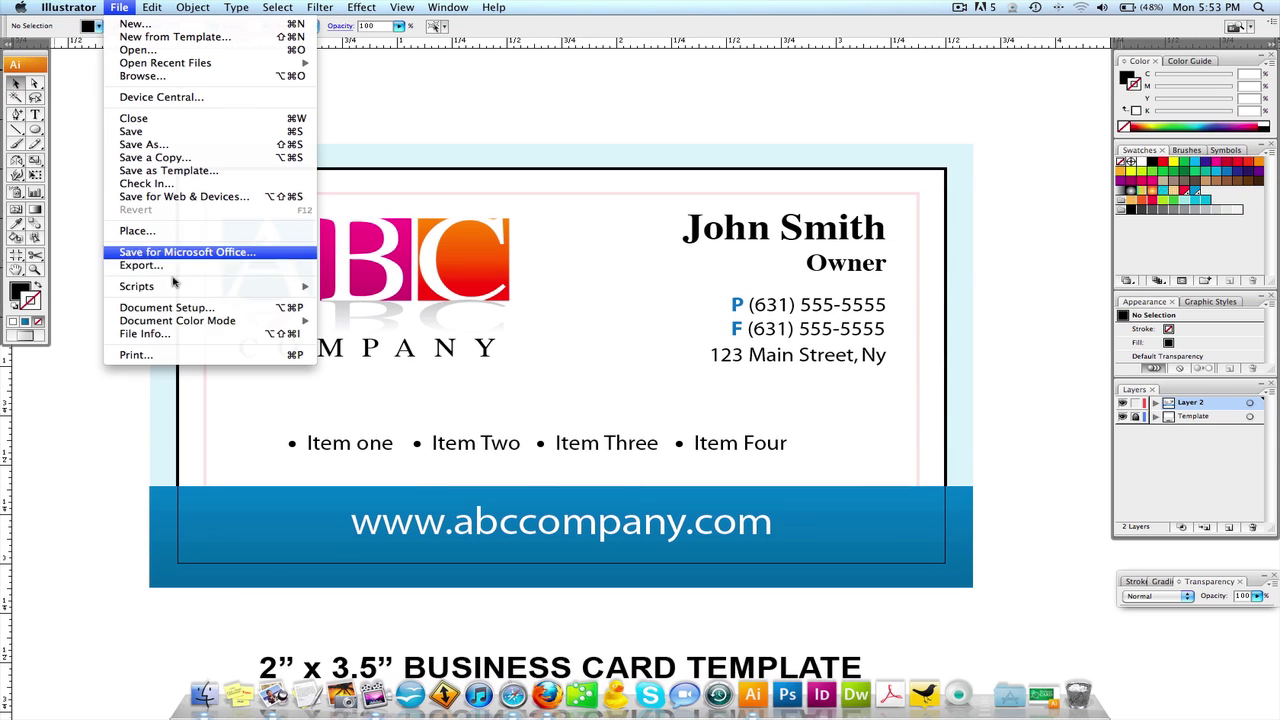
click(468, 151)
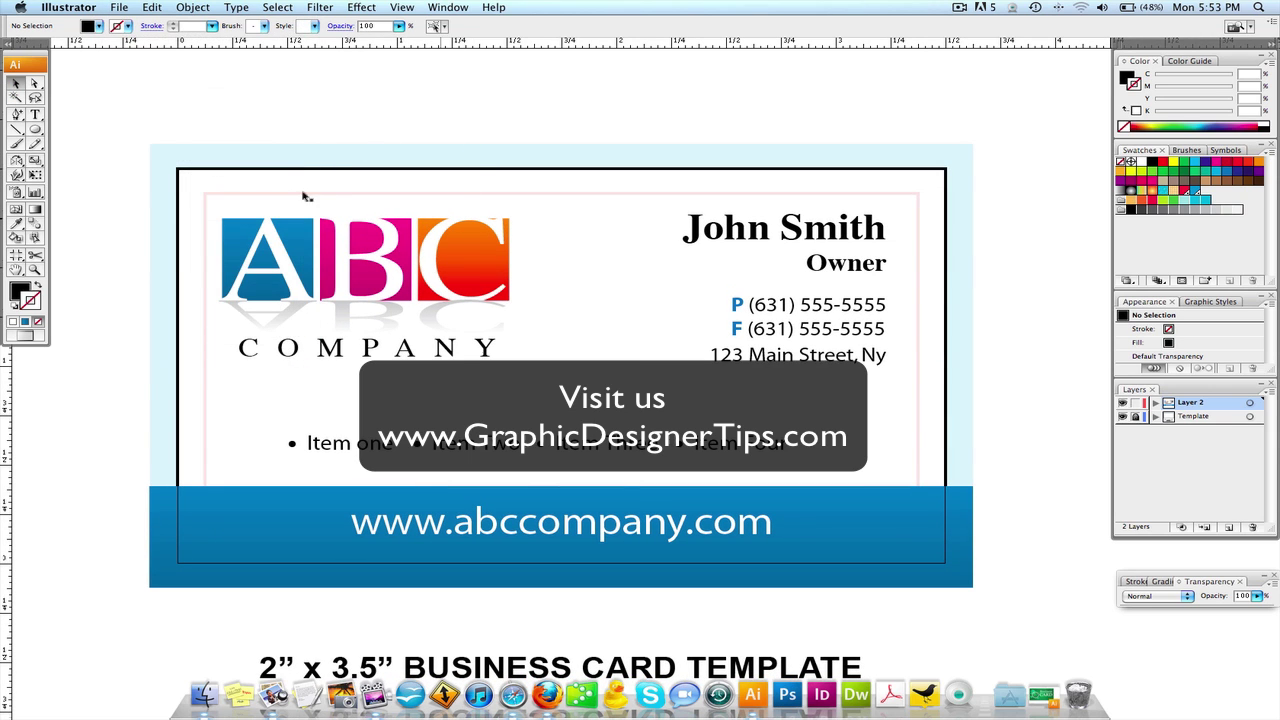
click(114, 6)
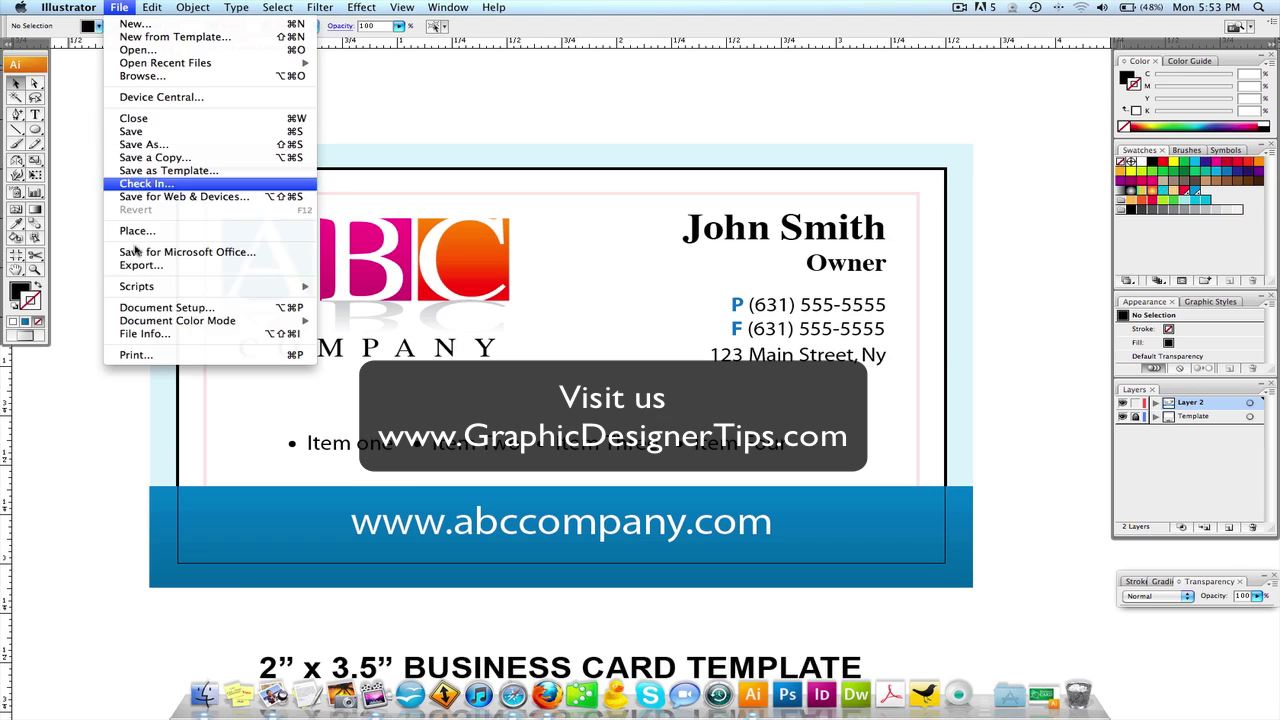
click(145, 308)
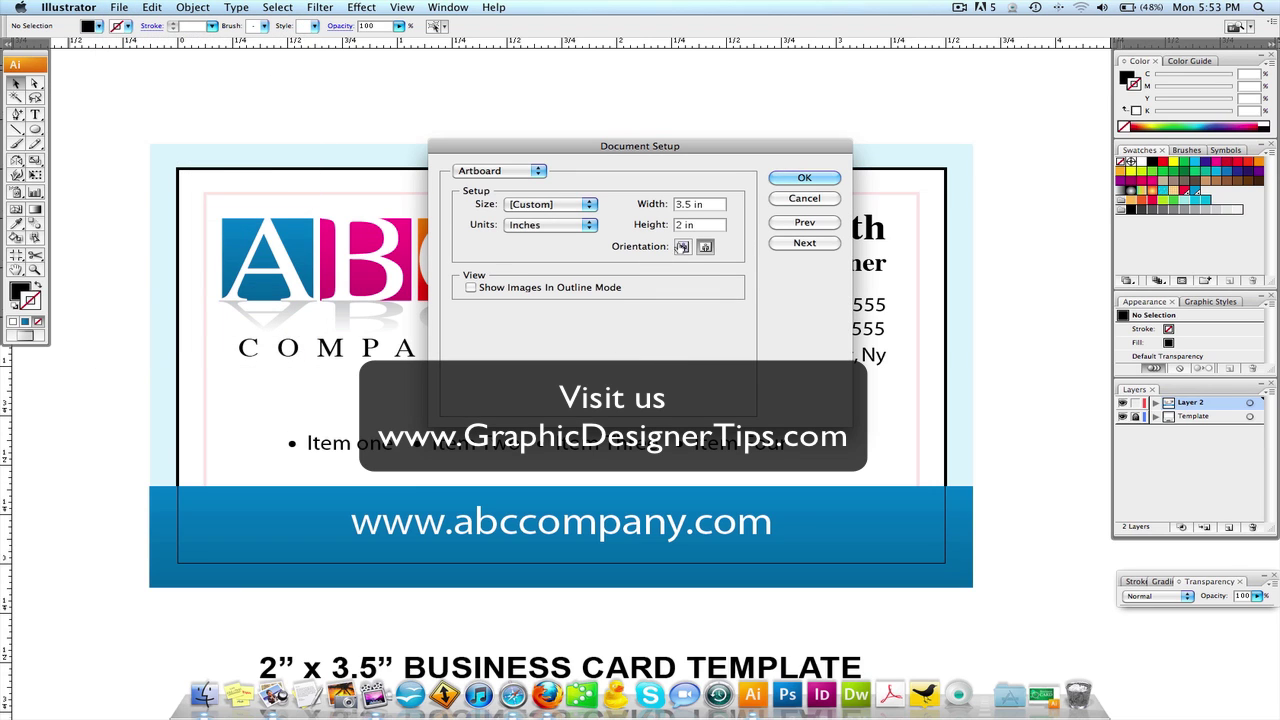
click(790, 177)
key(super+minus)
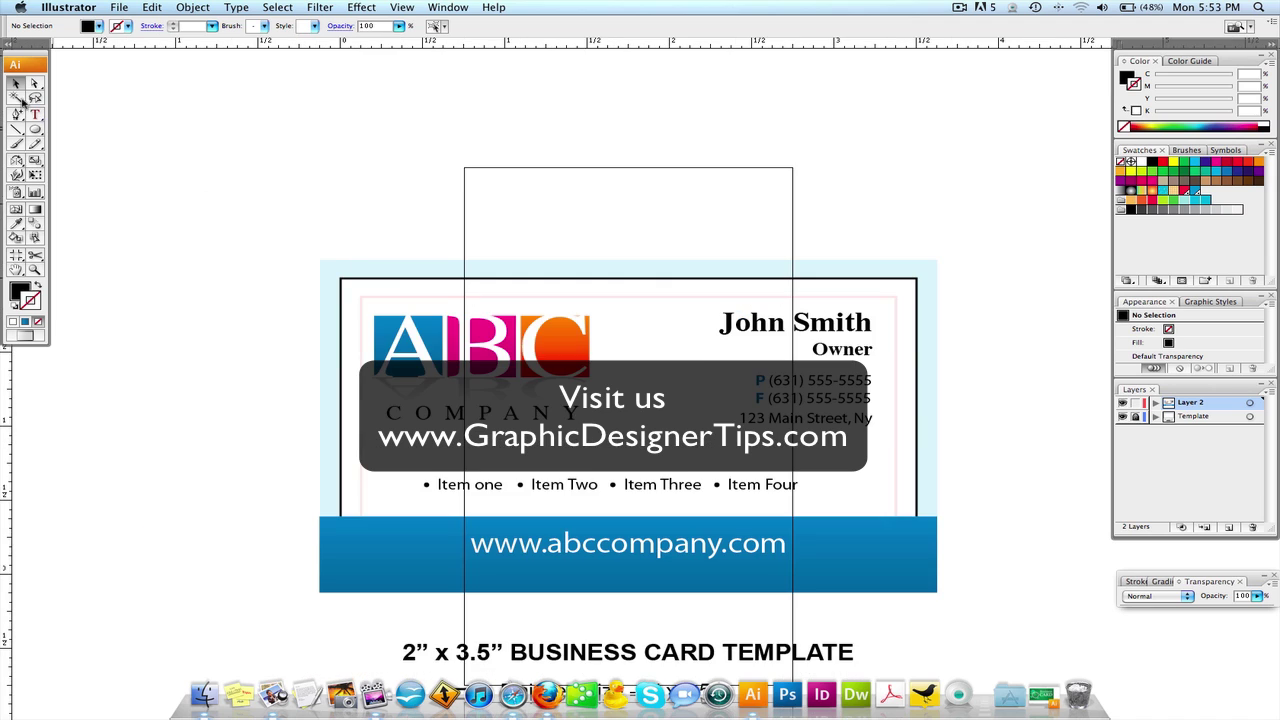
Hide the Template layer, then move the ABC logo to the card top and enlarge it to the card width.
click(1121, 416)
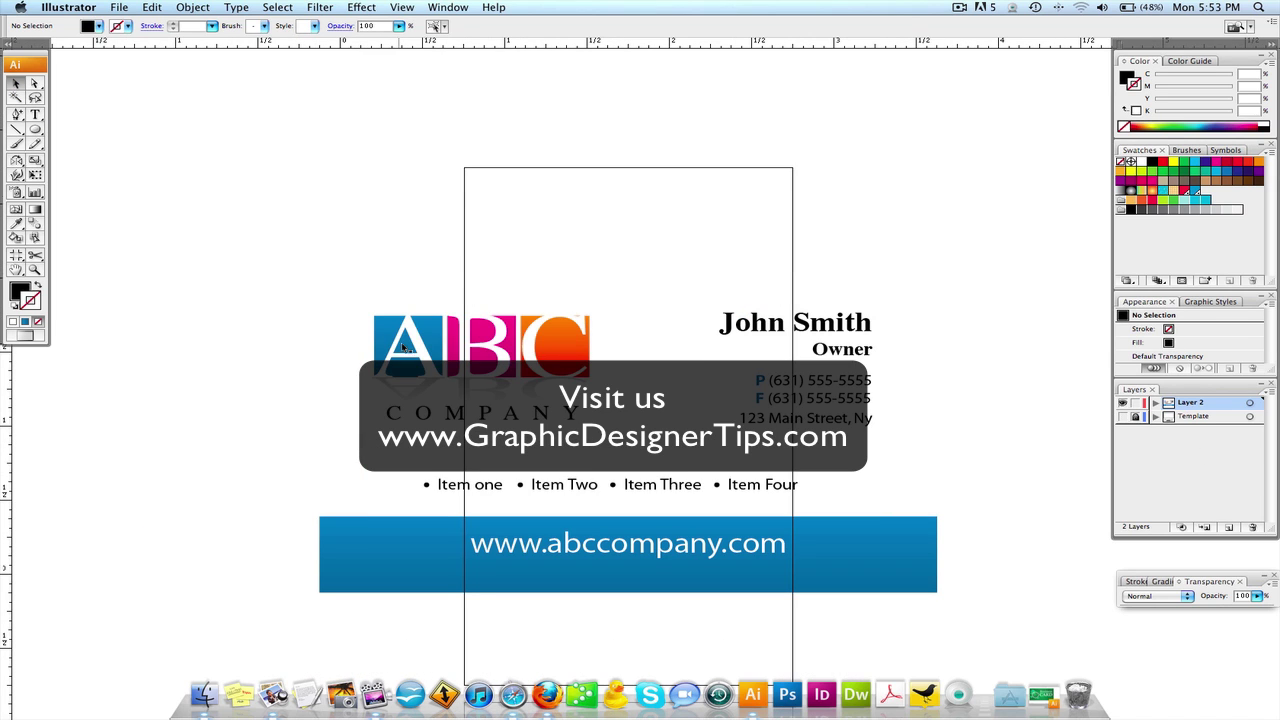
click(455, 345)
drag(446, 345, 577, 258)
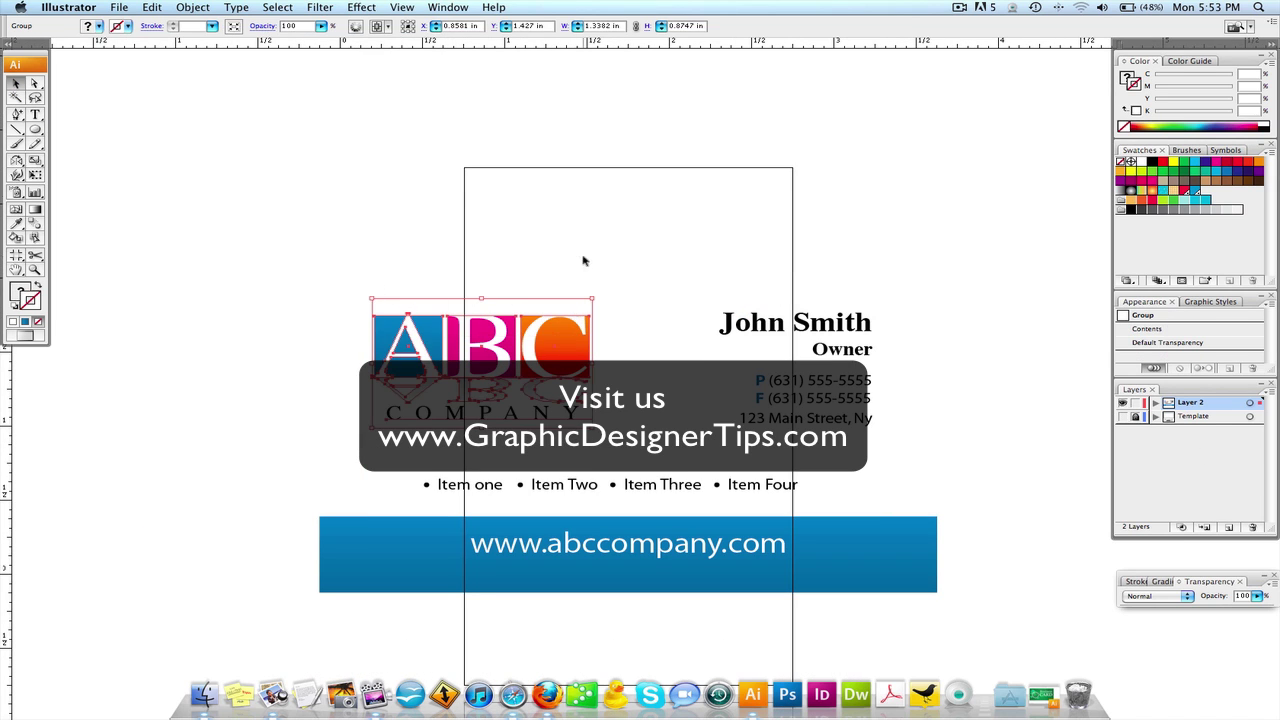
drag(514, 322, 661, 212)
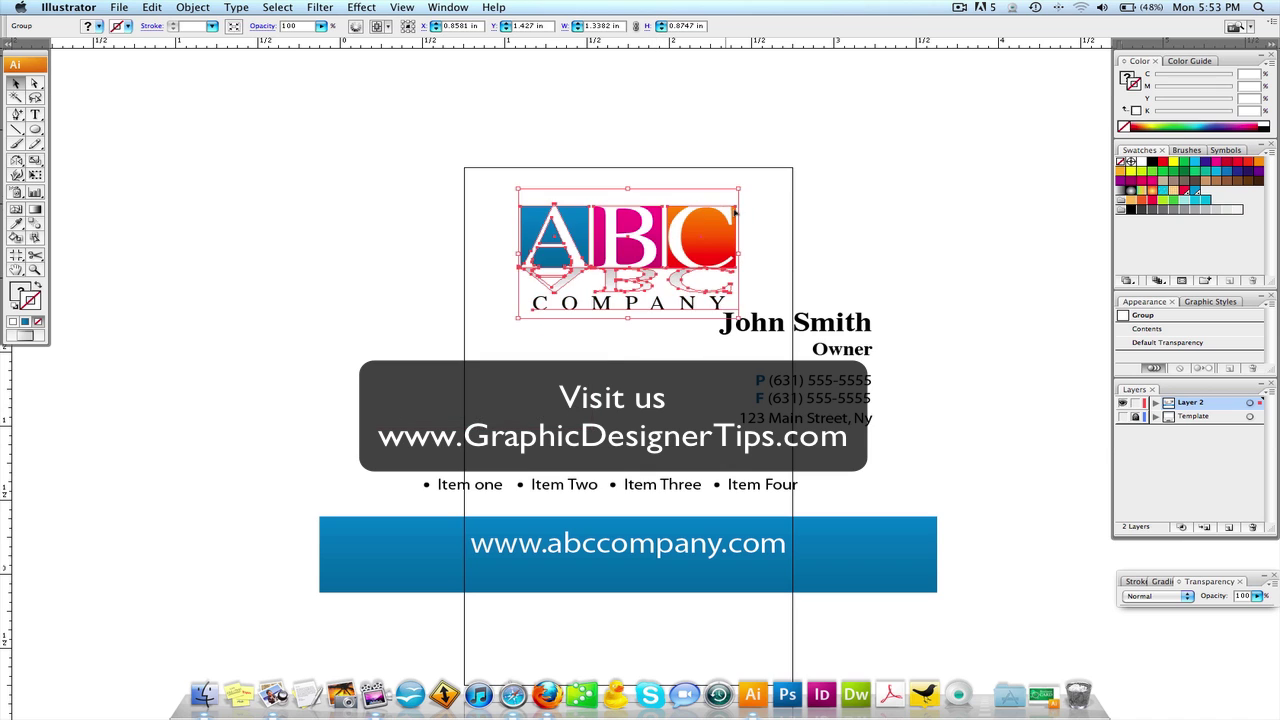
drag(746, 184, 780, 182)
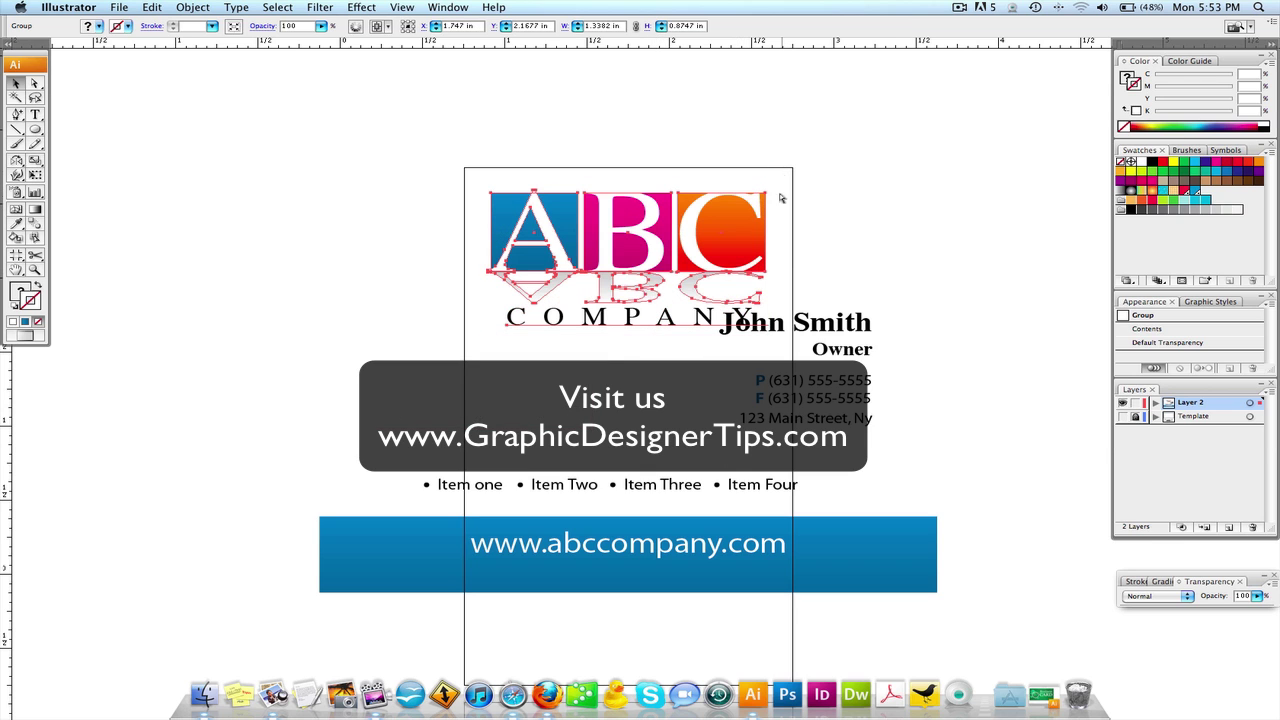
Move the contact text block to the card's centre and centre-align its lines.
drag(800, 266, 866, 464)
drag(820, 328, 630, 370)
click(791, 27)
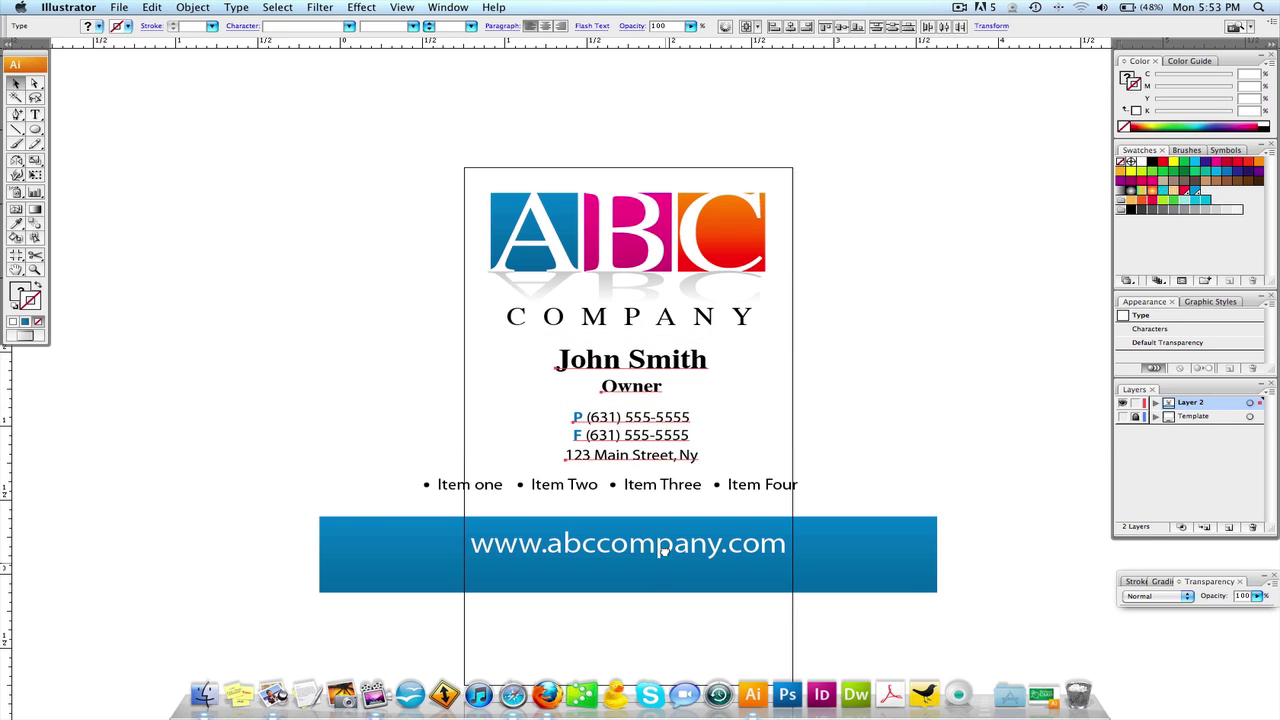
Place the blue bar at the bottom and narrow it to the portrait artboard's width.
scroll(794, 443, down, 3)
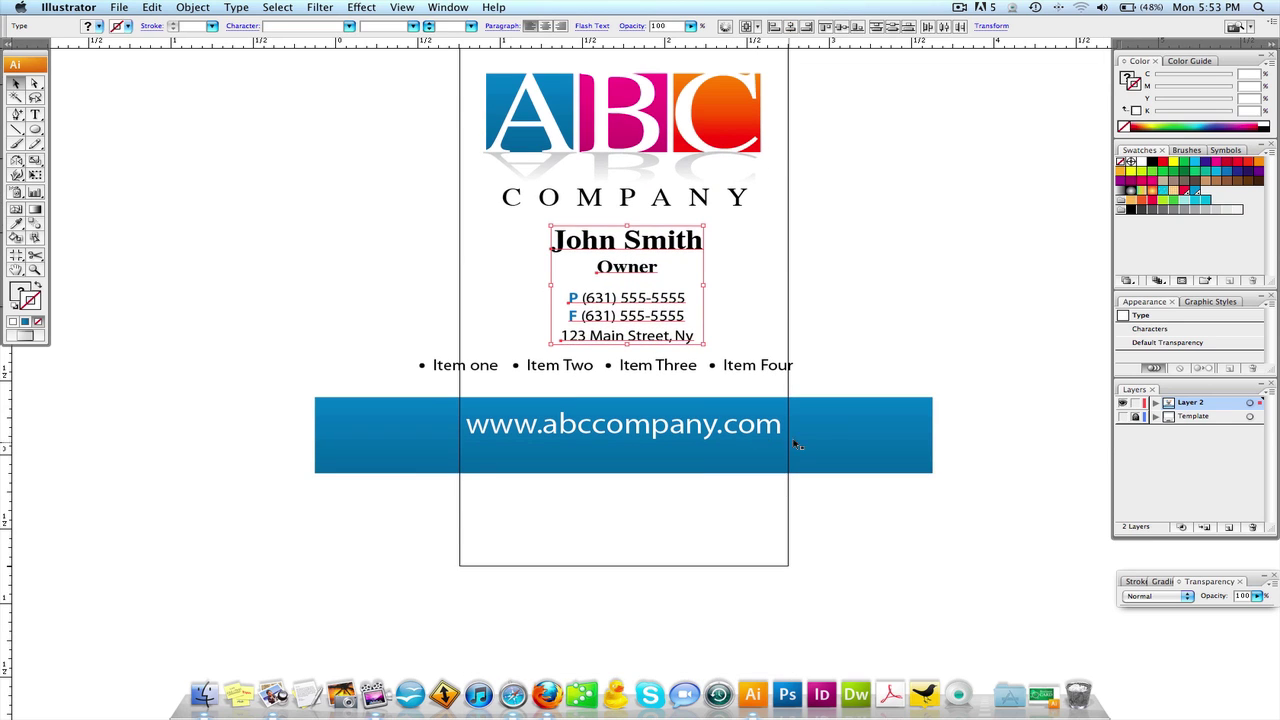
click(837, 537)
drag(932, 527, 790, 530)
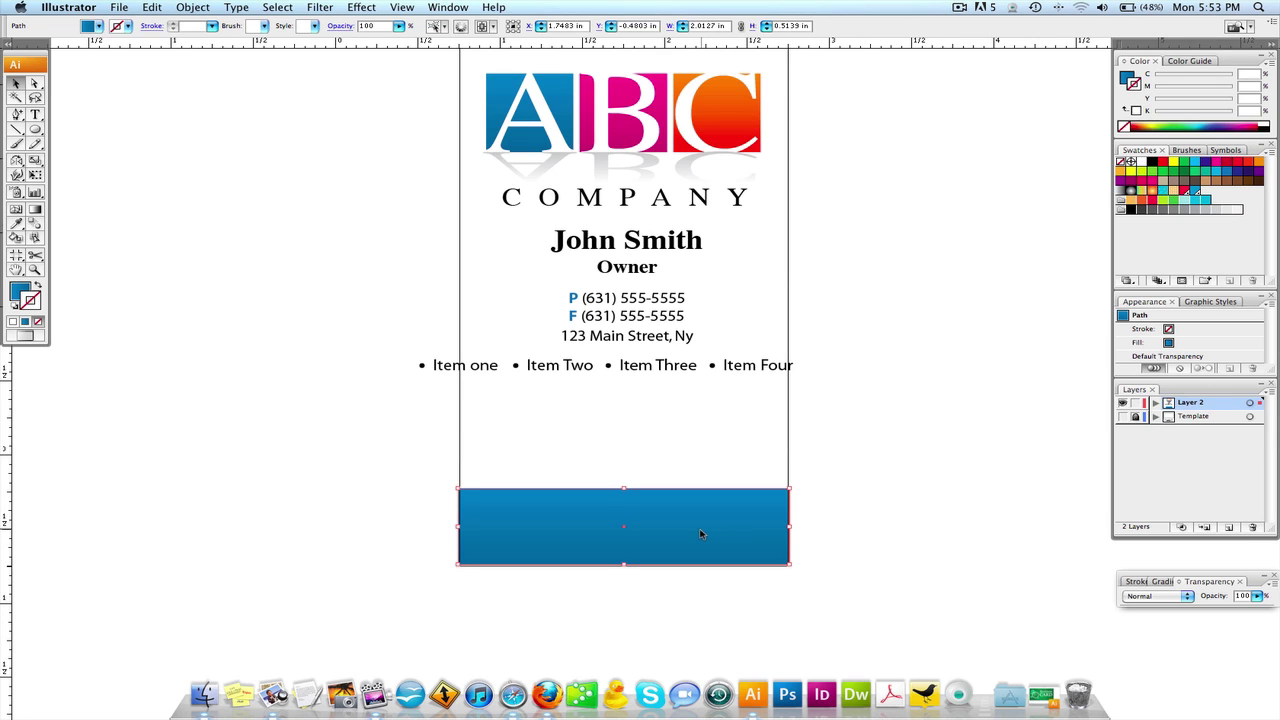
scroll(794, 491, right, 3)
Shift the bullet rows, stacking Item Three and Four above Item One and Two.
click(409, 354)
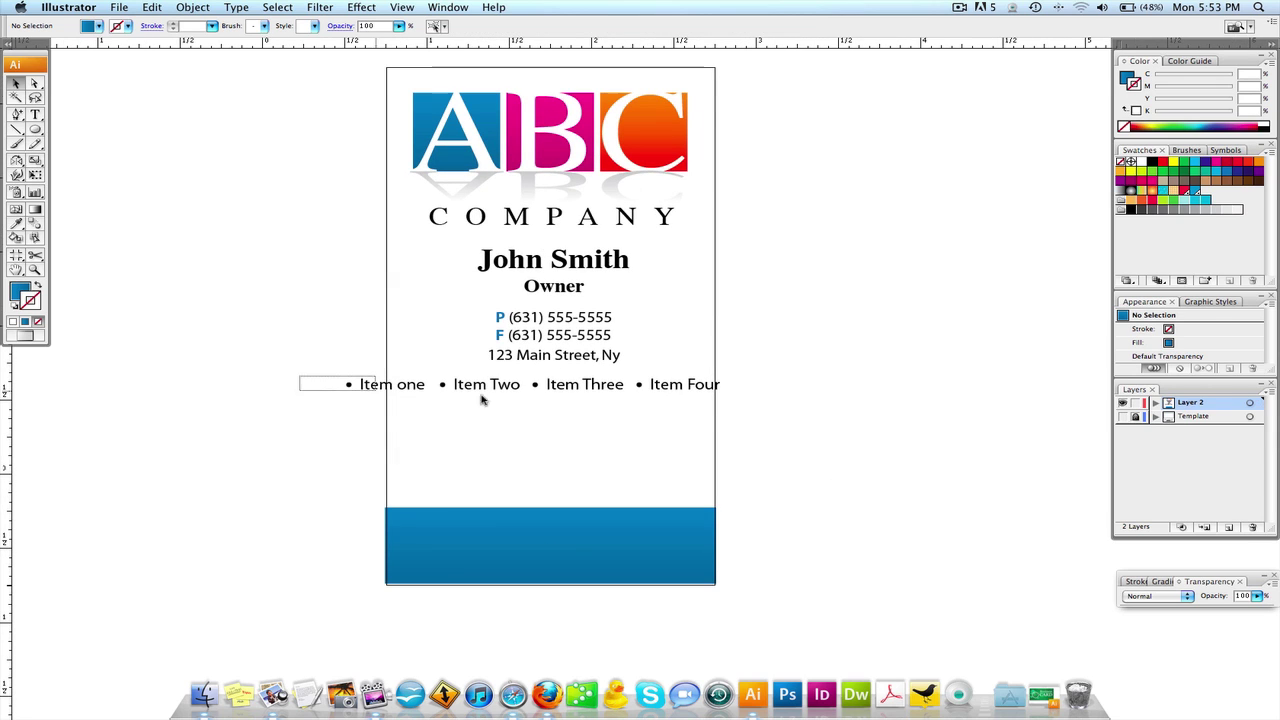
click(683, 393)
drag(660, 406, 660, 445)
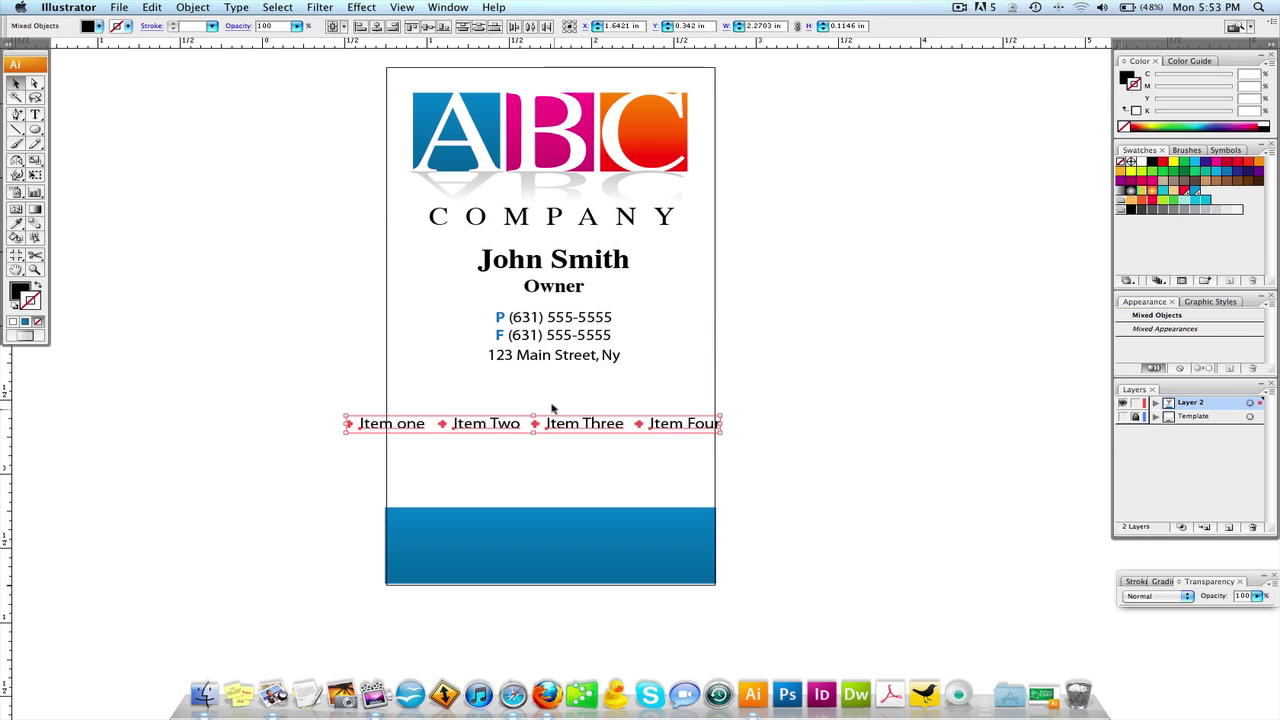
click(605, 440)
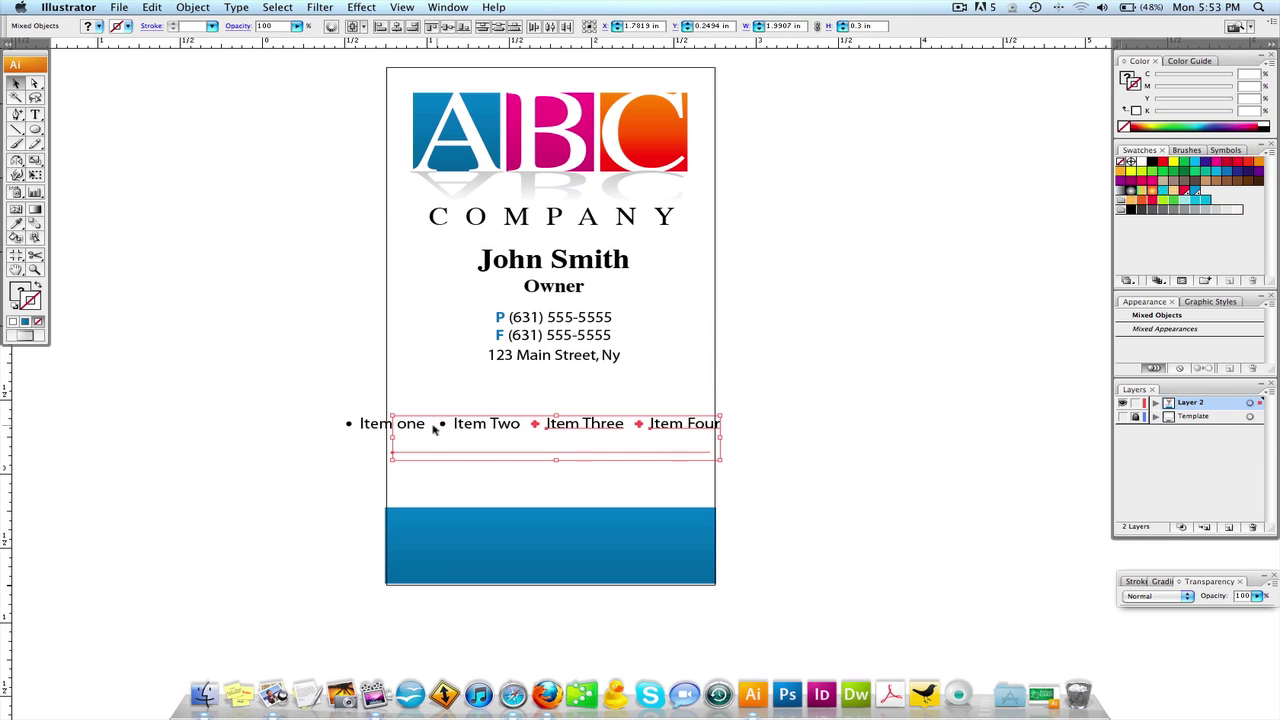
click(592, 437)
drag(592, 437, 376, 399)
drag(290, 380, 603, 400)
click(523, 480)
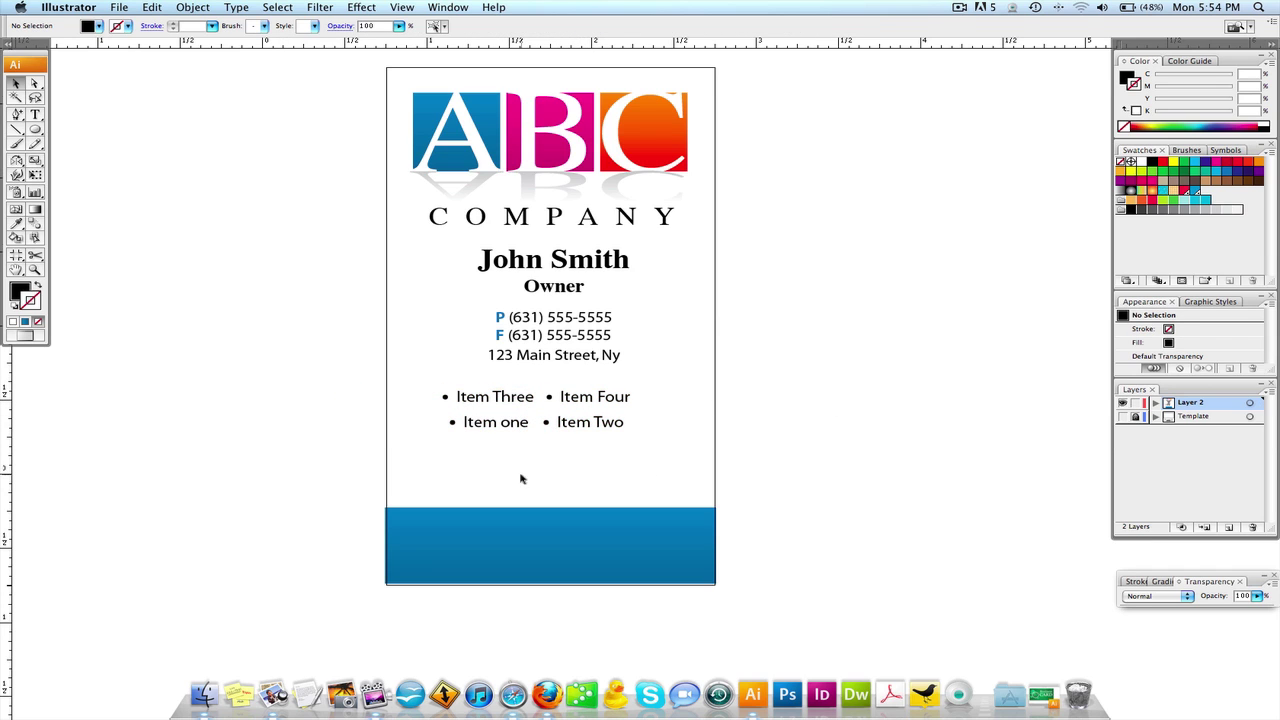
drag(545, 458, 545, 551)
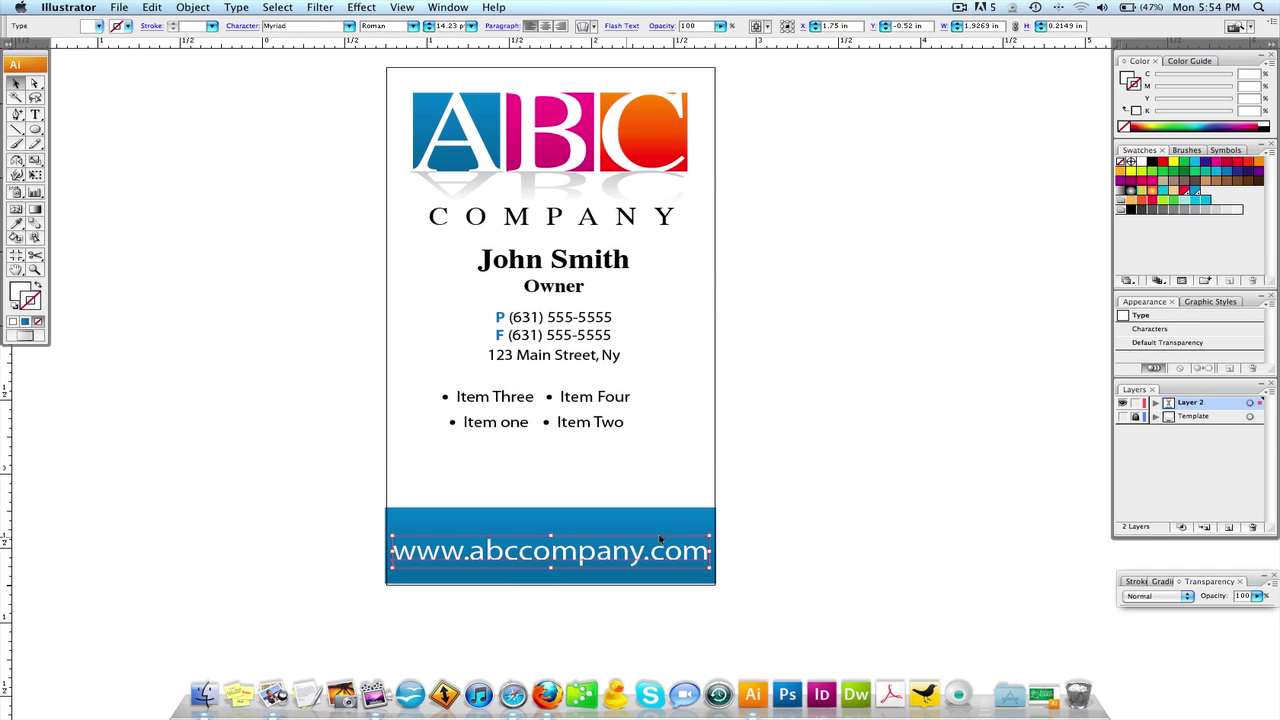
drag(707, 540, 694, 538)
click(547, 520)
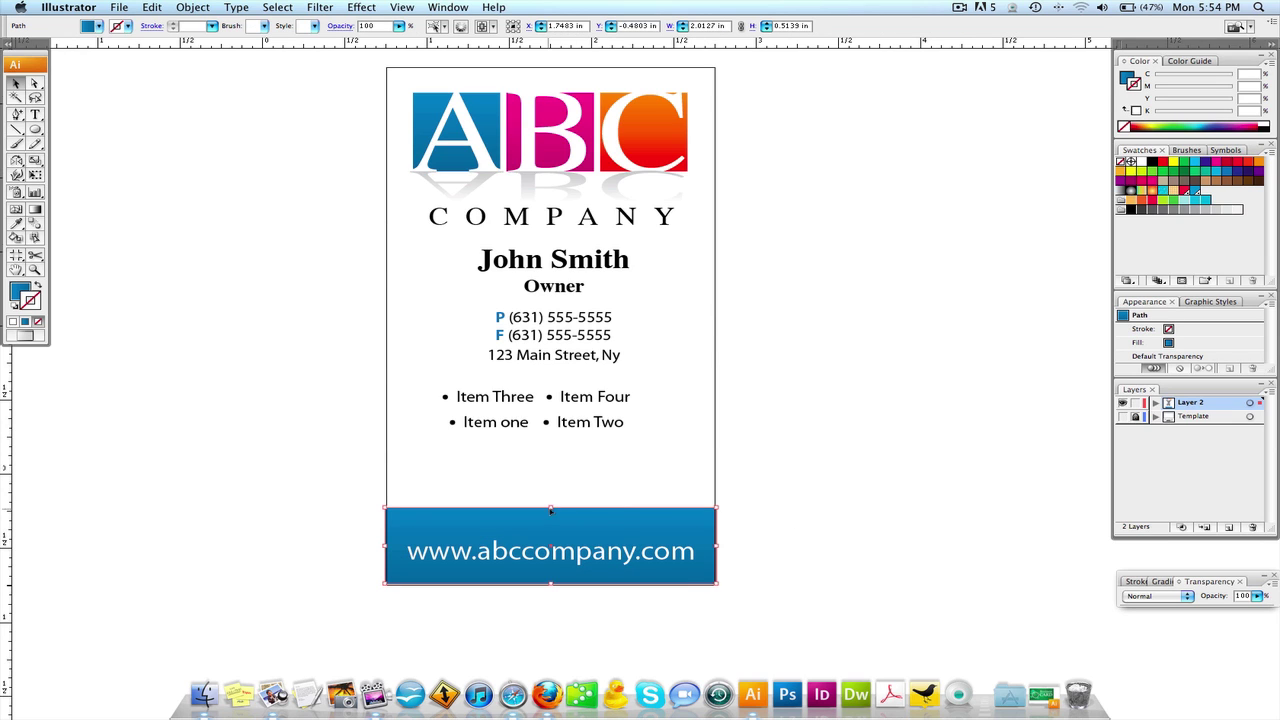
drag(546, 523, 546, 523)
Restack the items vertically: Item Two under Item One, then Item Three and Item Four.
drag(659, 450, 493, 450)
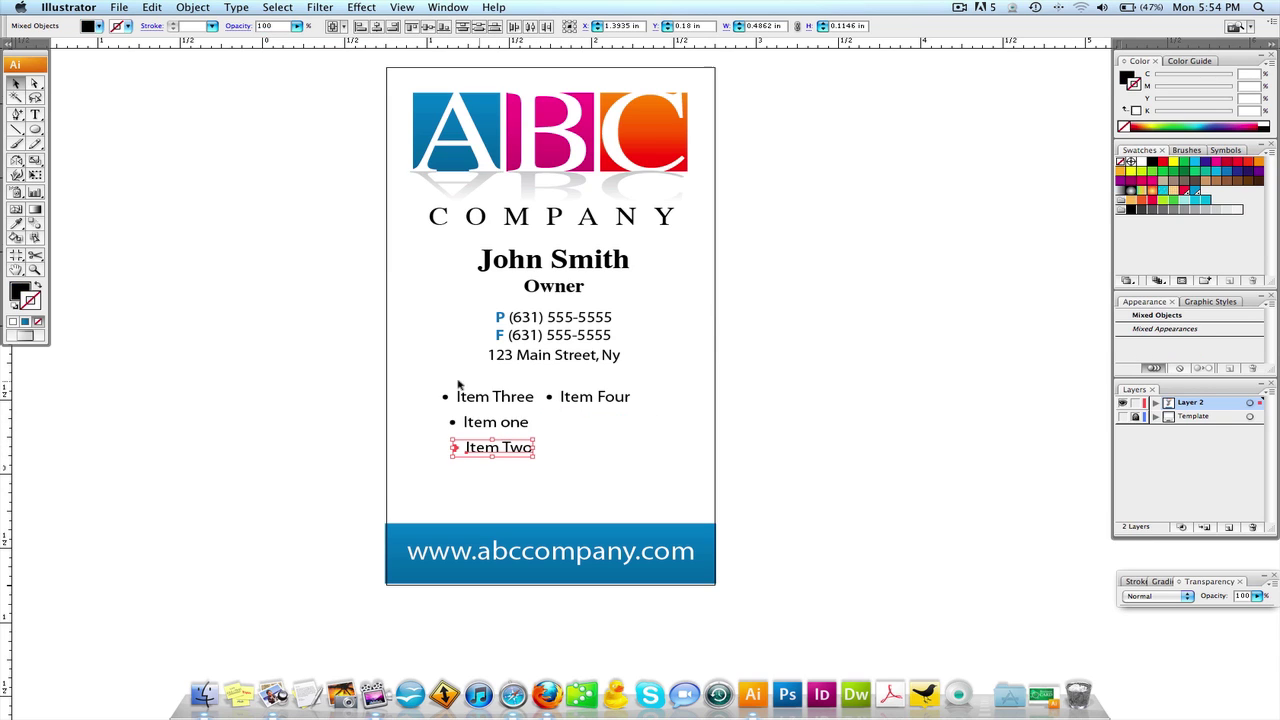
drag(443, 385, 622, 408)
drag(545, 388, 506, 506)
click(609, 484)
Align the four bullets in one column, left-align the item texts, and position the finished list.
drag(438, 414, 462, 528)
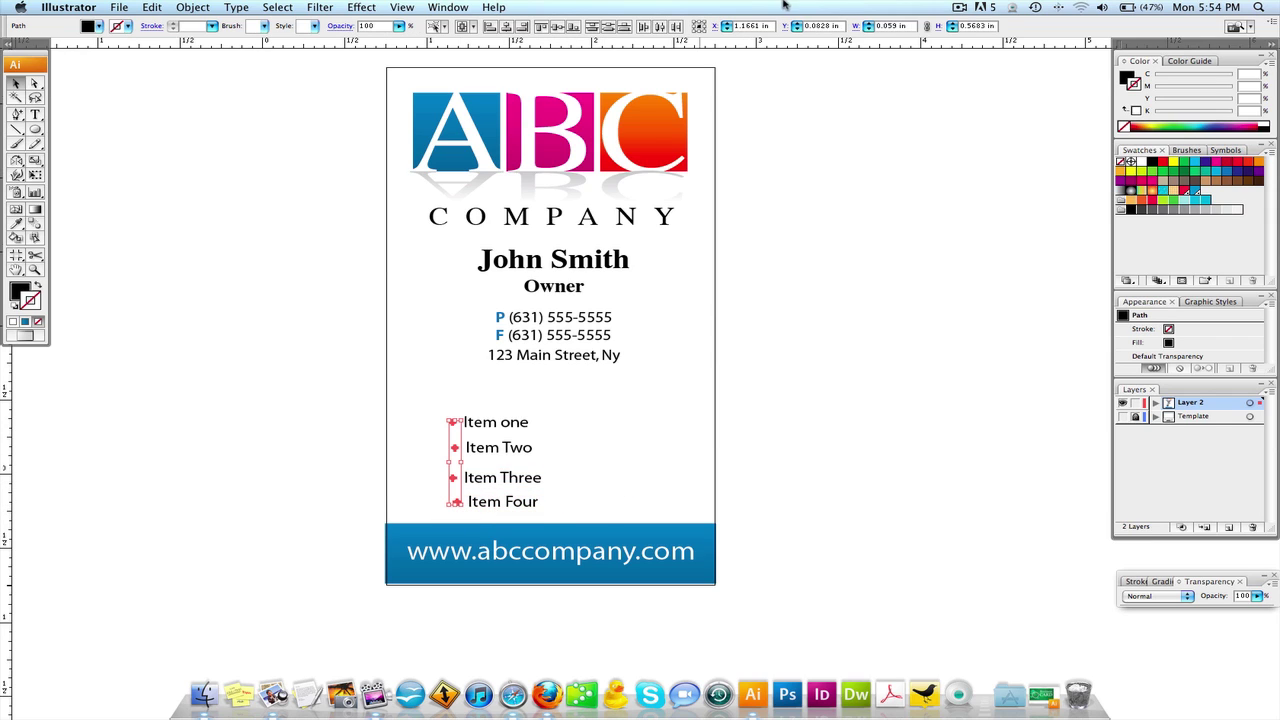
click(492, 27)
drag(510, 415, 512, 515)
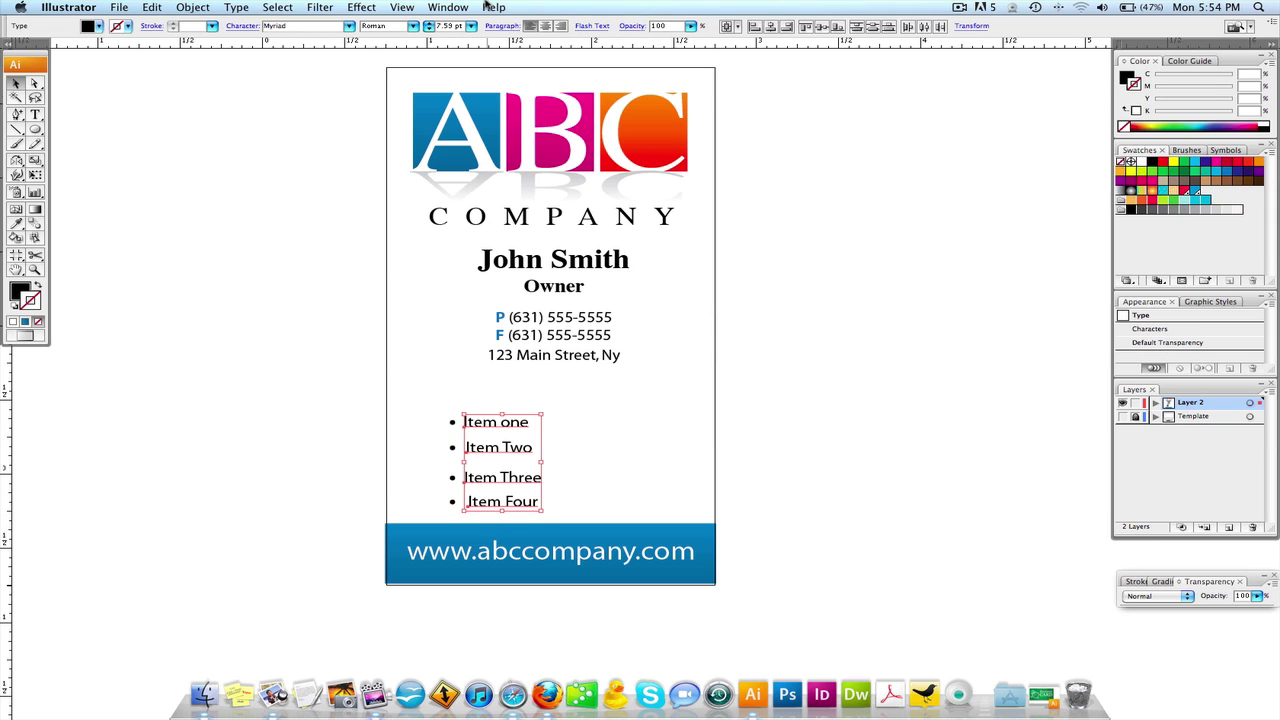
click(754, 27)
drag(428, 392, 514, 522)
drag(508, 428, 560, 406)
click(628, 406)
drag(696, 399, 703, 414)
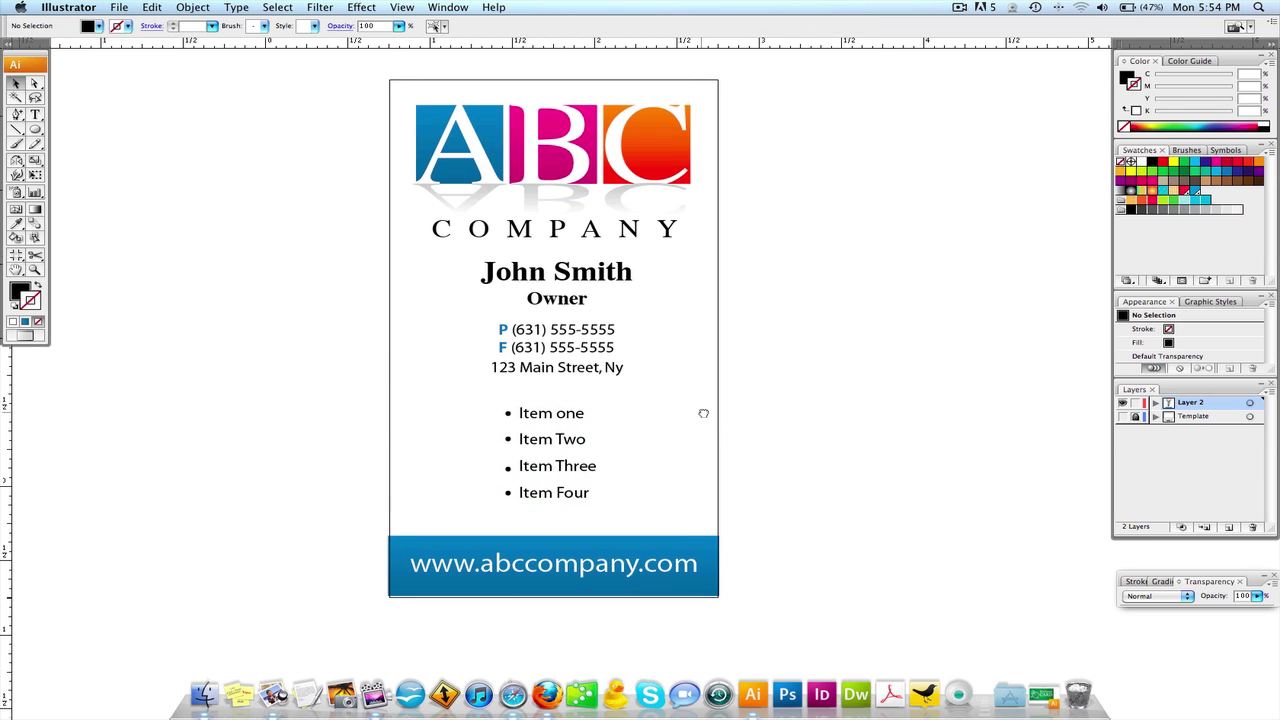